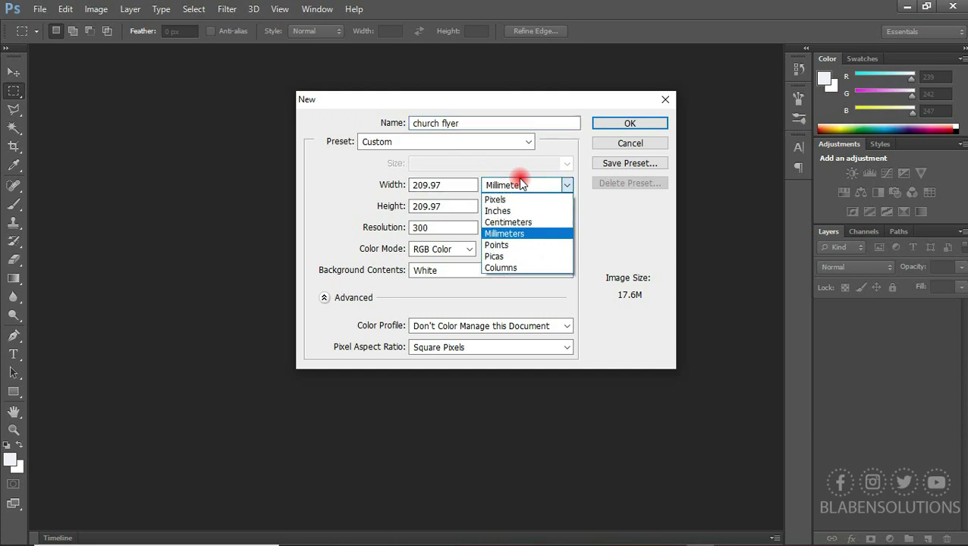
Create a new document measured in pixels, 1920 wide by 1080 high
{"action": "left_click", "coordinate": [505, 198]}
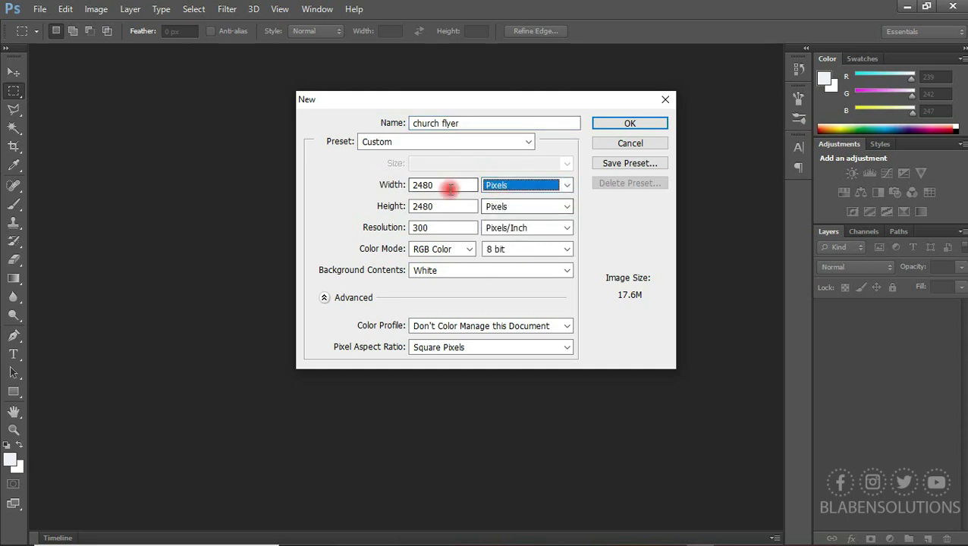
{"action": "double_click", "coordinate": [443, 187]}
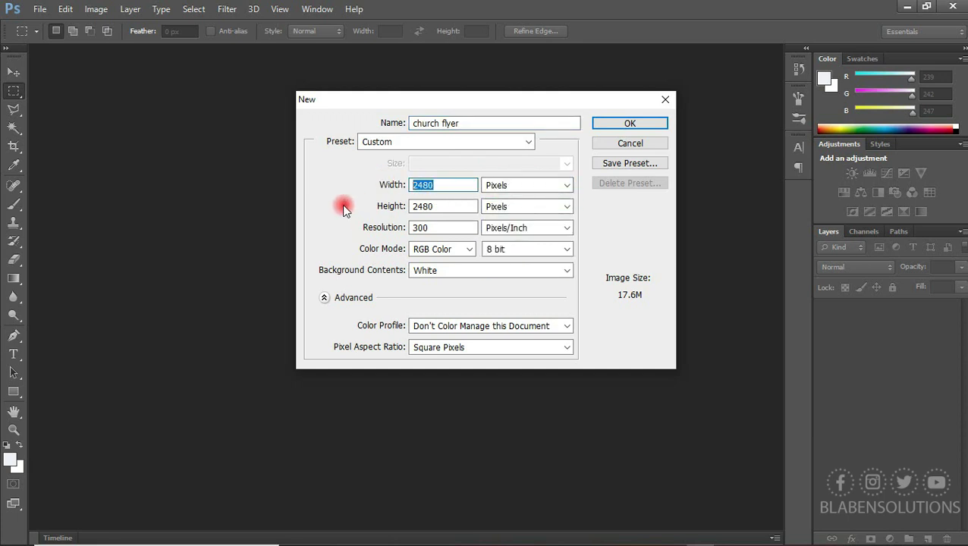
{"action": "type", "text": "19"}
{"action": "double_click", "coordinate": [426, 207]}
{"action": "type", "text": "10"}
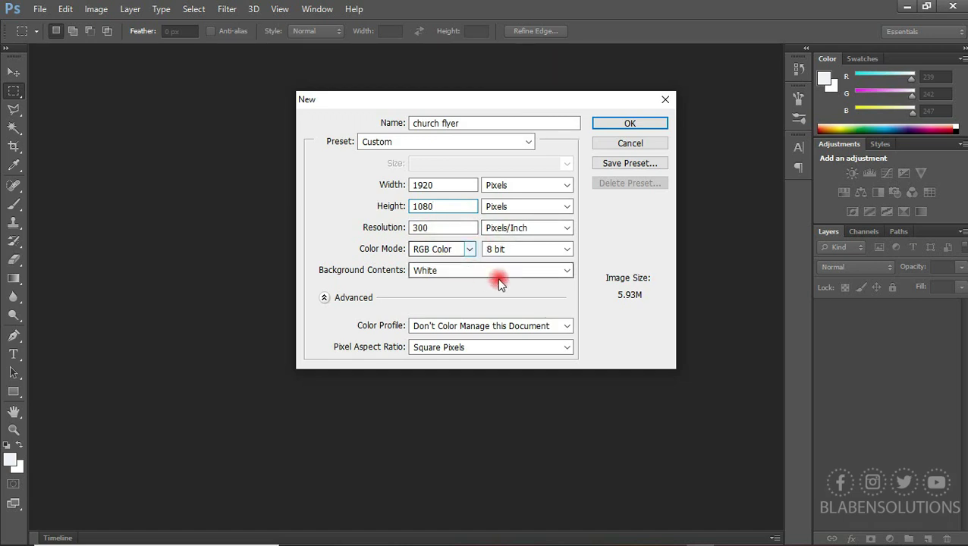
{"action": "left_click", "coordinate": [630, 125]}
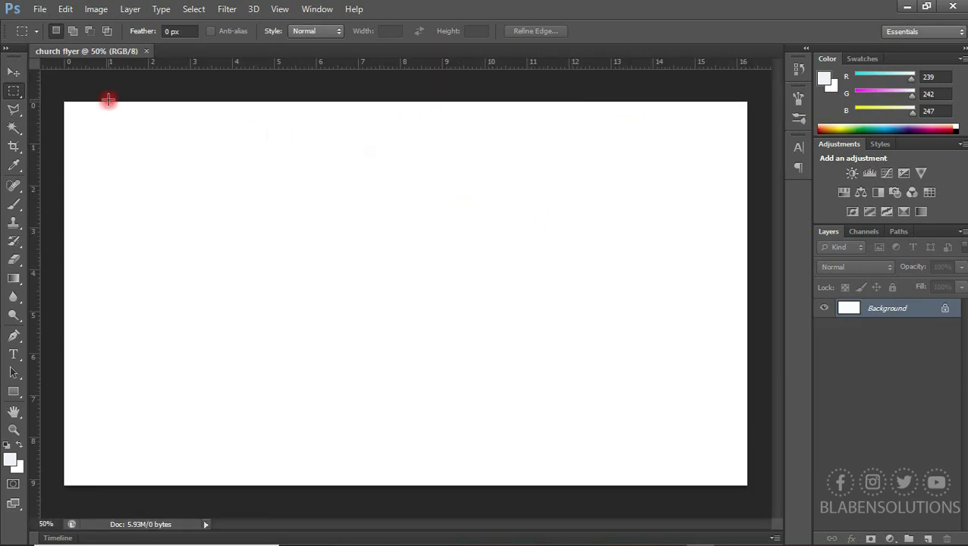
Unlock the Background layer and add a dark red #7b0505 Solid Color fill layer
{"action": "left_click", "coordinate": [12, 76]}
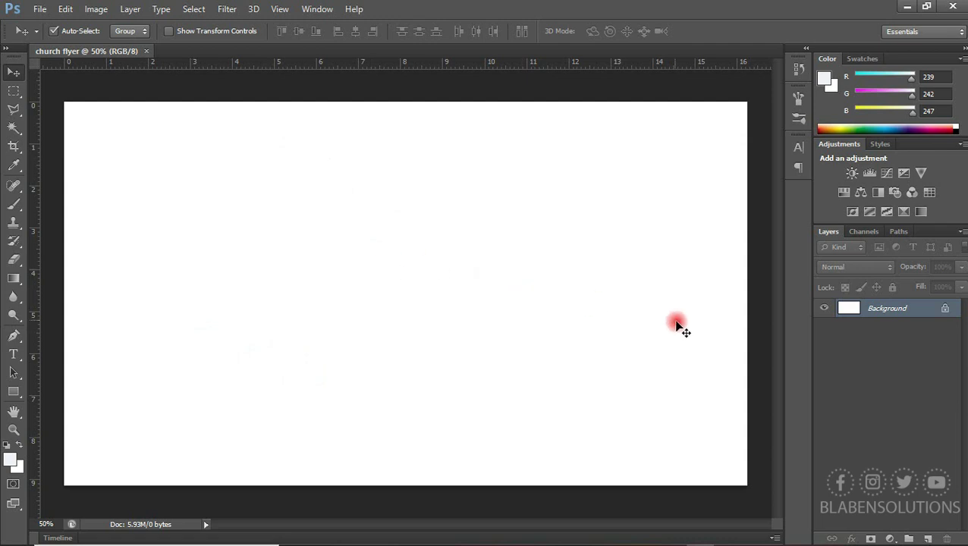
{"action": "left_click", "coordinate": [889, 539]}
{"action": "left_click", "coordinate": [890, 539]}
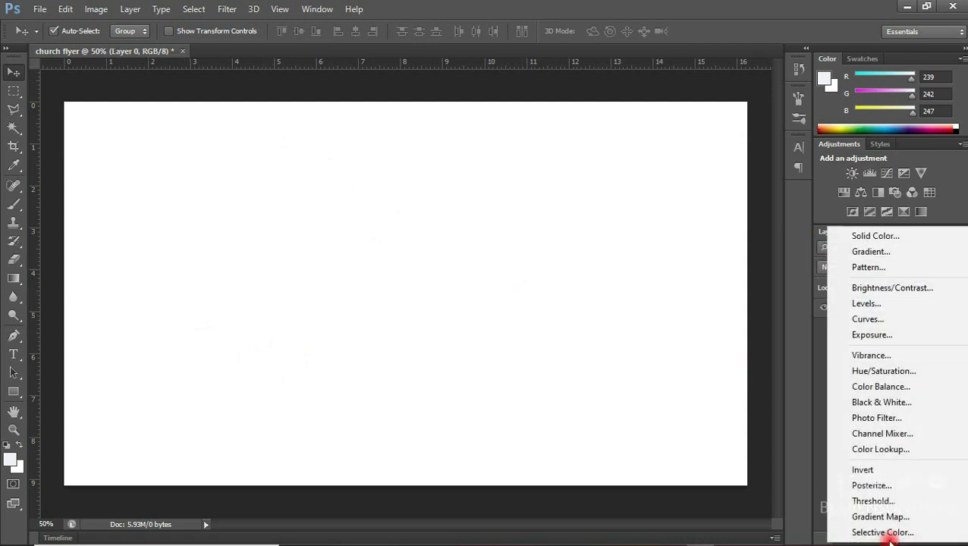
{"action": "left_click", "coordinate": [861, 236]}
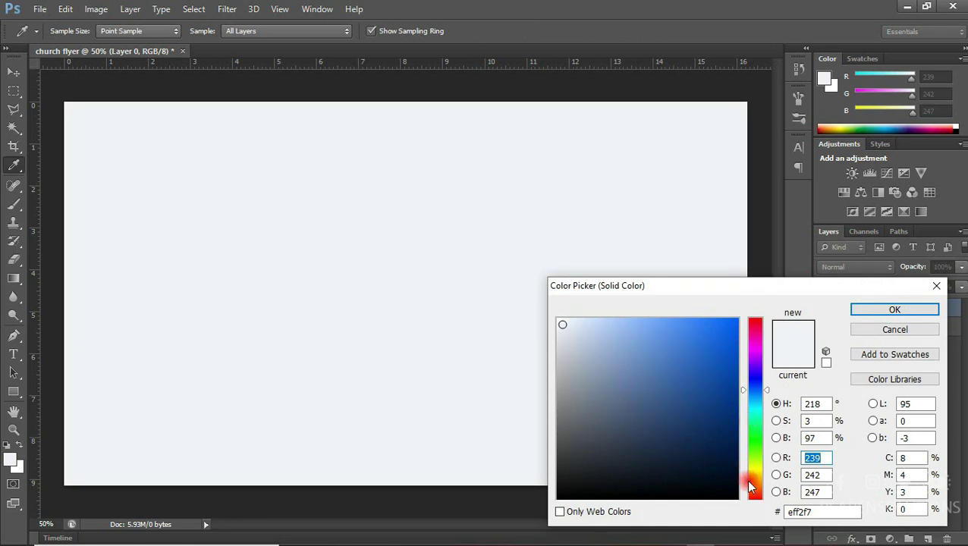
{"action": "left_click", "coordinate": [753, 491]}
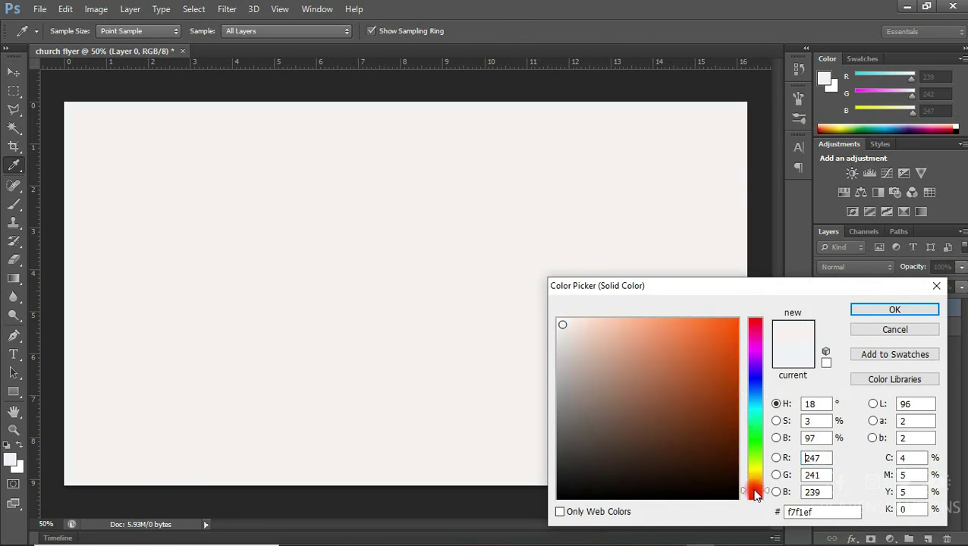
{"action": "left_click_drag", "start_coordinate": [752, 323], "coordinate": [752, 316]}
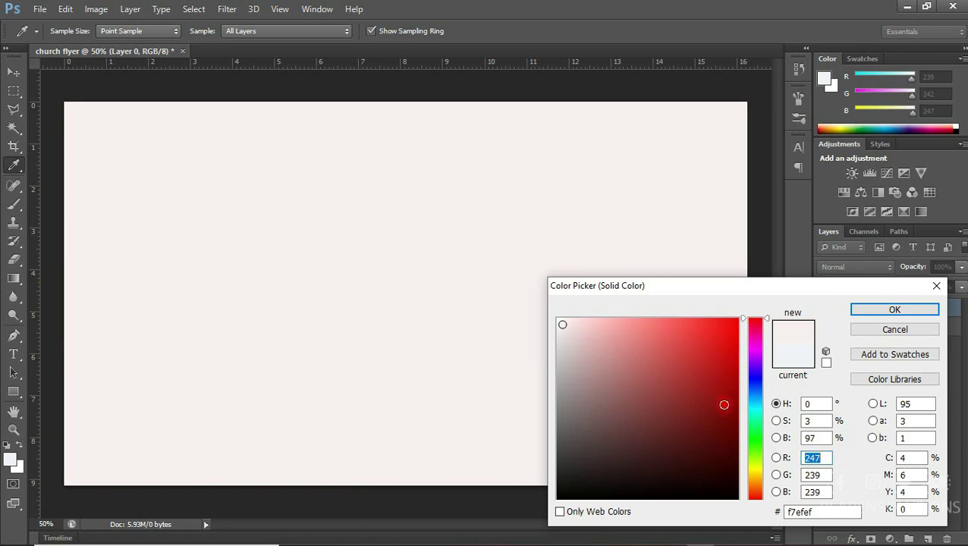
{"action": "left_click", "coordinate": [730, 412]}
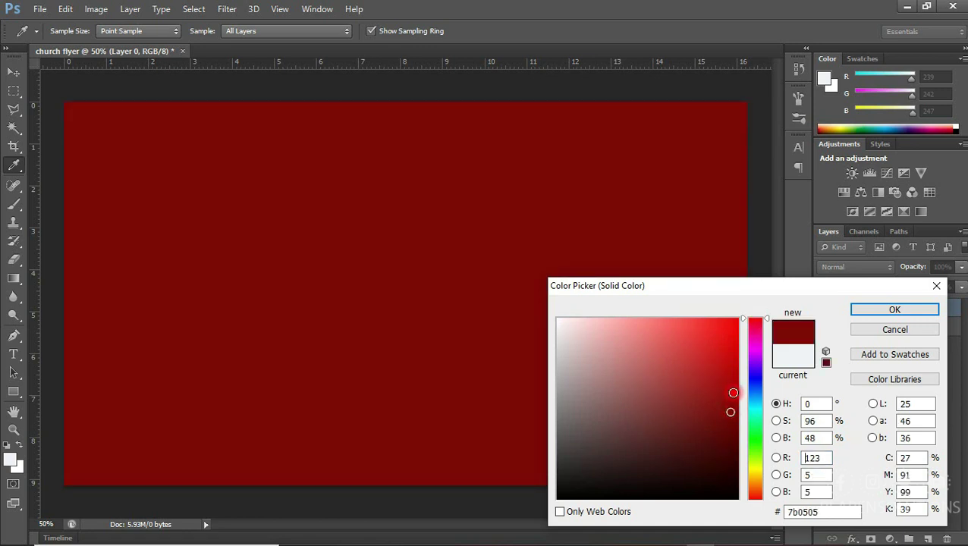
{"action": "left_click", "coordinate": [860, 306]}
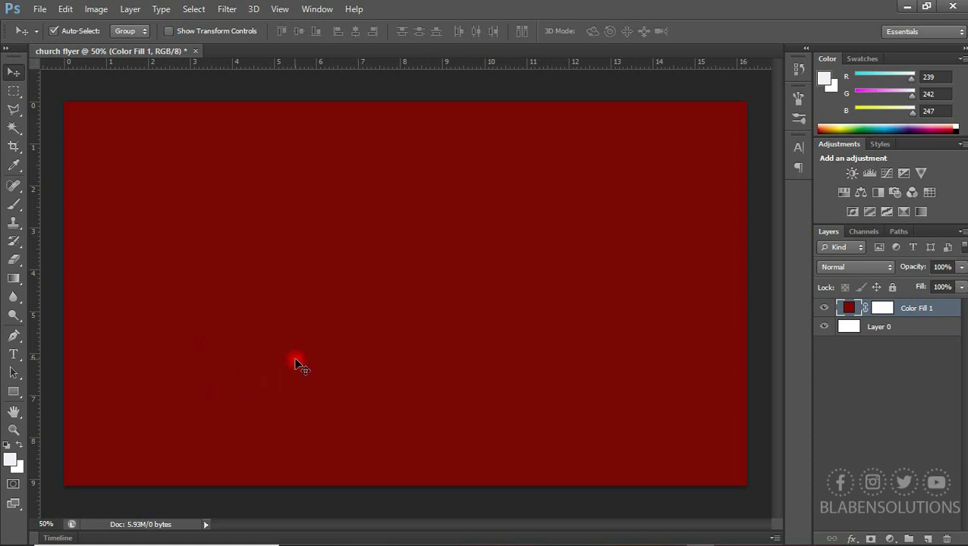
{"action": "left_click", "coordinate": [362, 532]}
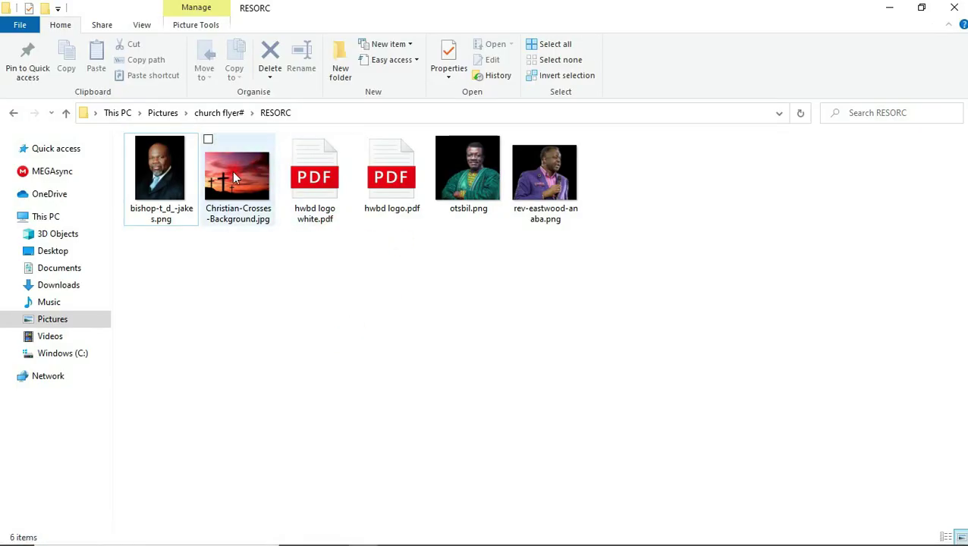
Drag Christian-Crosses-Background.jpg from the RESORC folder onto the flyer
{"action": "left_click_drag", "start_coordinate": [243, 162], "coordinate": [621, 404]}
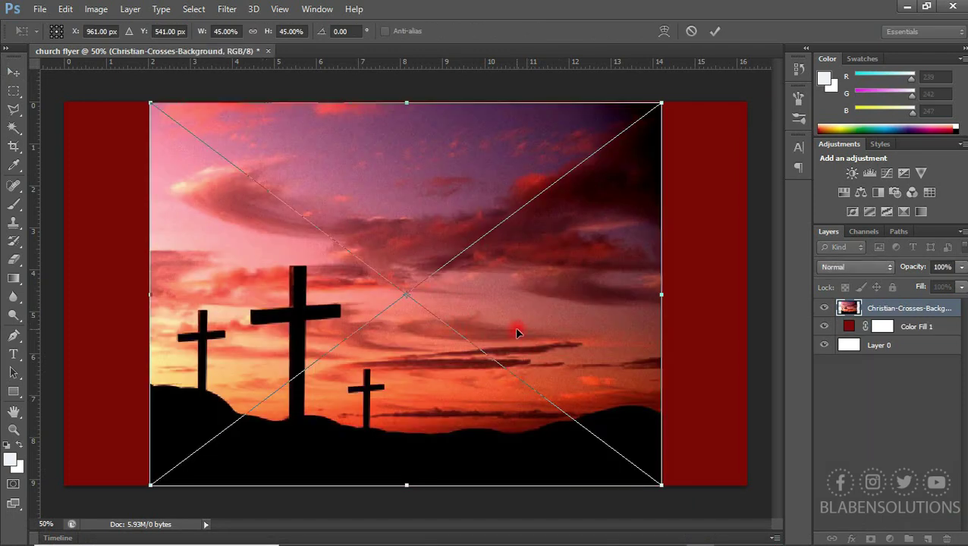
Flip the crosses photo horizontally, stretch it over the canvas's right side, and duplicate the layer
{"action": "right_click", "coordinate": [516, 331]}
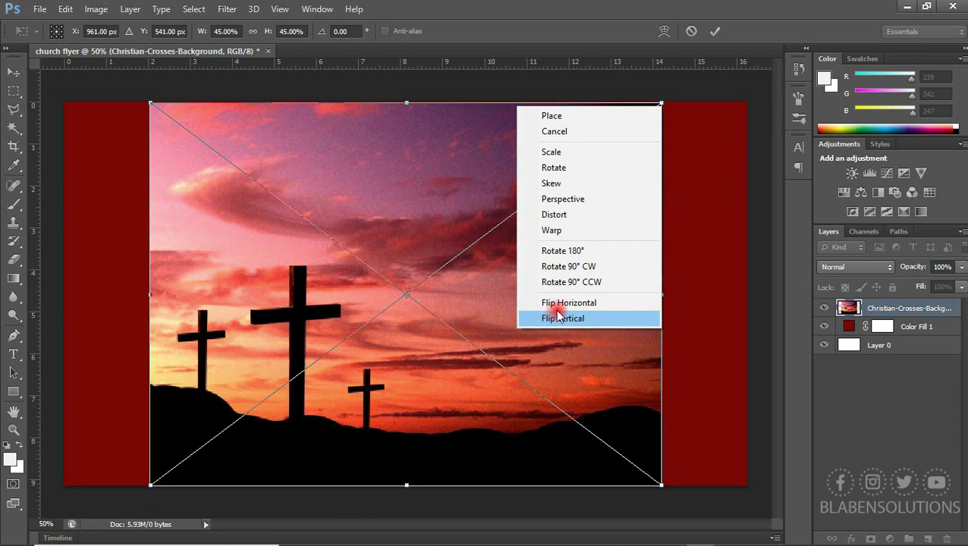
{"action": "left_click", "coordinate": [562, 306]}
{"action": "left_click_drag", "start_coordinate": [604, 291], "coordinate": [698, 291]}
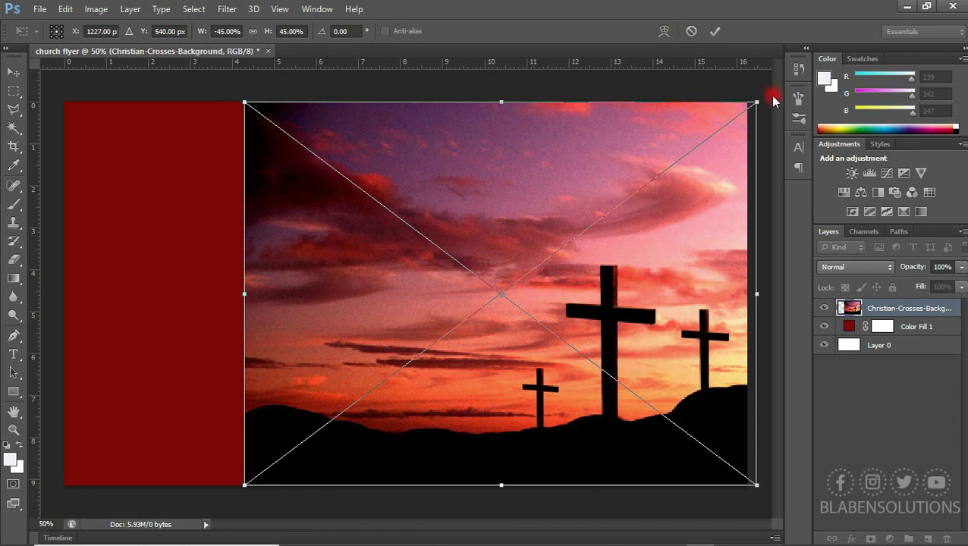
{"action": "left_click_drag", "start_coordinate": [758, 100], "coordinate": [762, 98]}
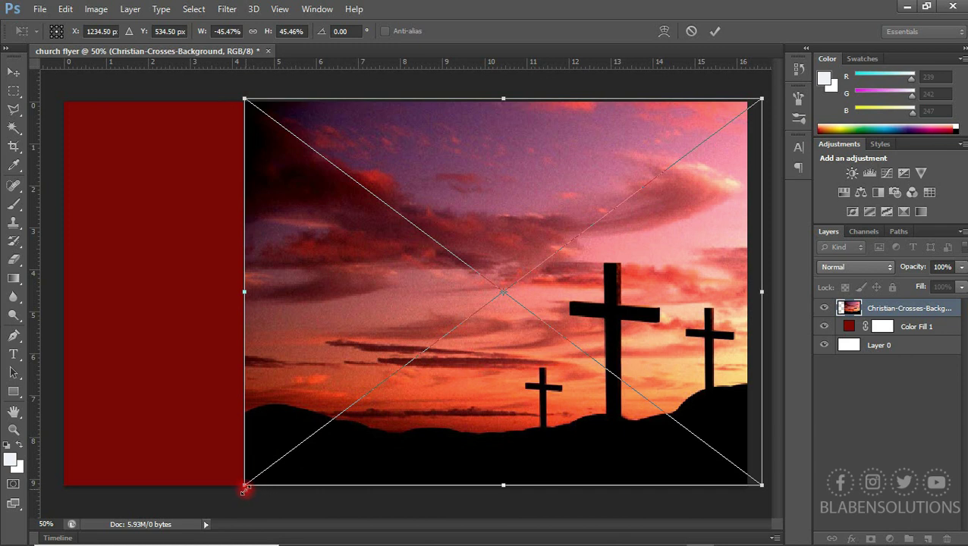
{"action": "left_click_drag", "start_coordinate": [241, 486], "coordinate": [241, 490]}
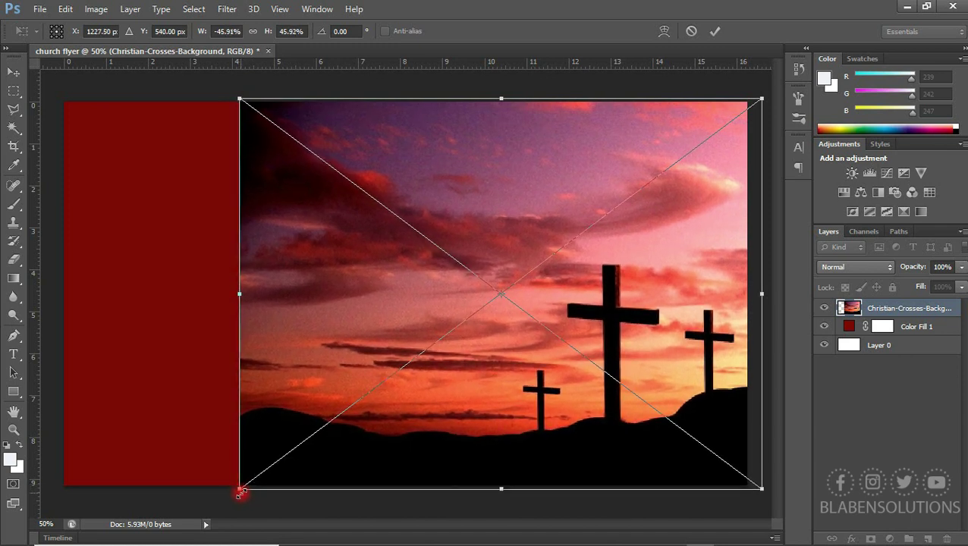
{"action": "key", "text": "Return"}
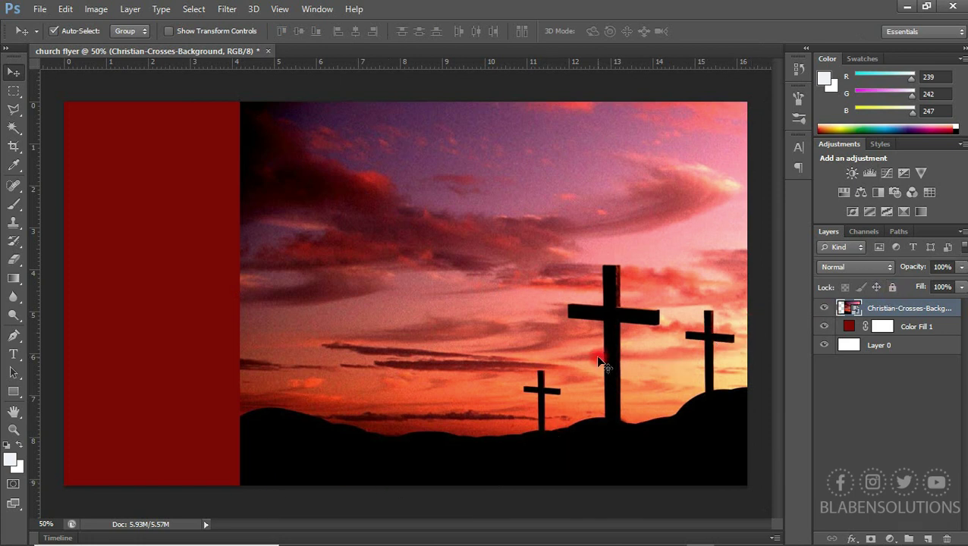
{"action": "key", "text": "ctrl+j"}
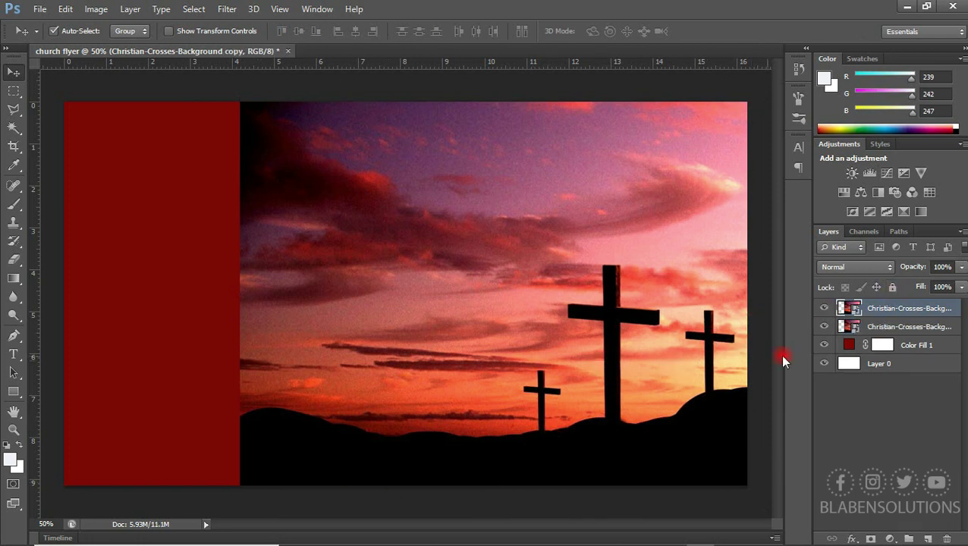
Mirror the duplicate crosses photo and line it up over the left red strip
{"action": "key", "text": "ctrl+t"}
{"action": "right_click", "coordinate": [582, 310]}
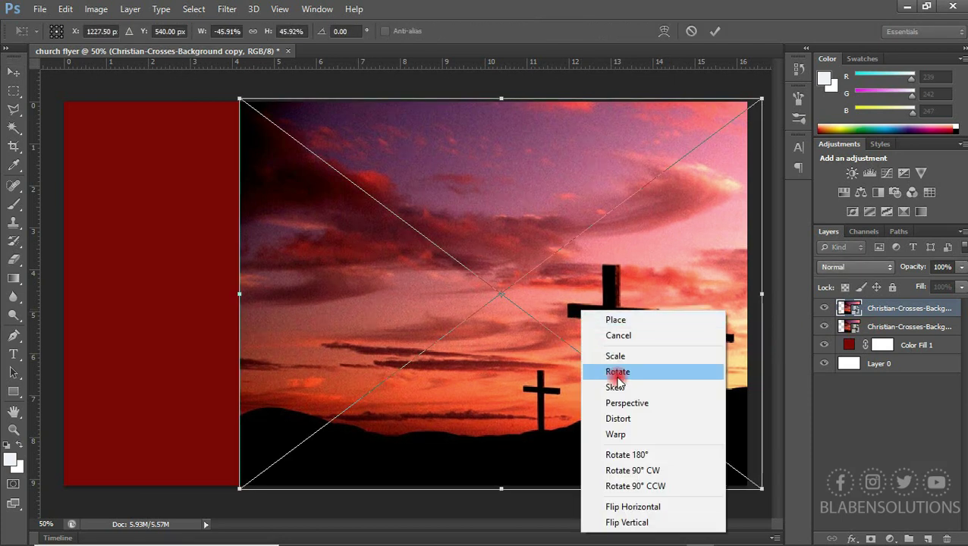
{"action": "left_click", "coordinate": [636, 507]}
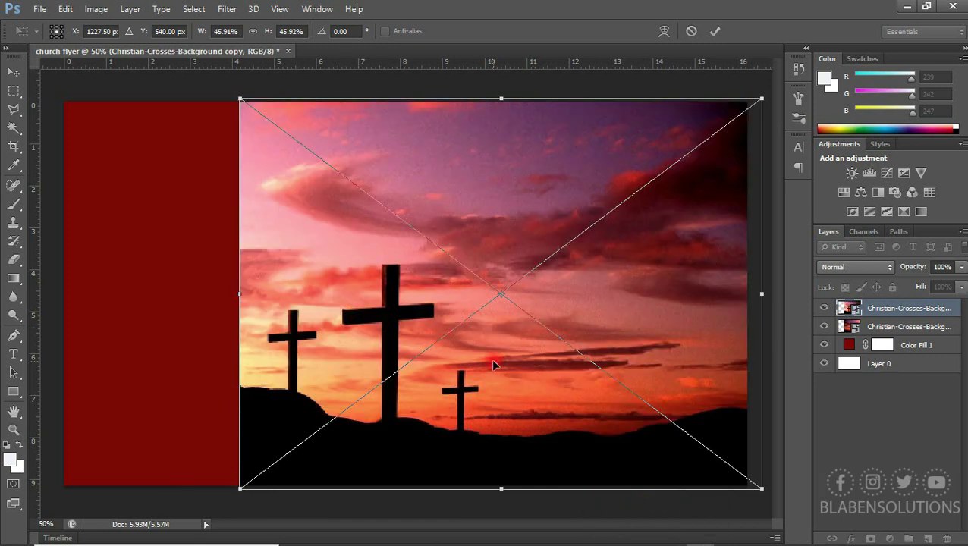
{"action": "left_click_drag", "start_coordinate": [490, 359], "coordinate": [3, 408]}
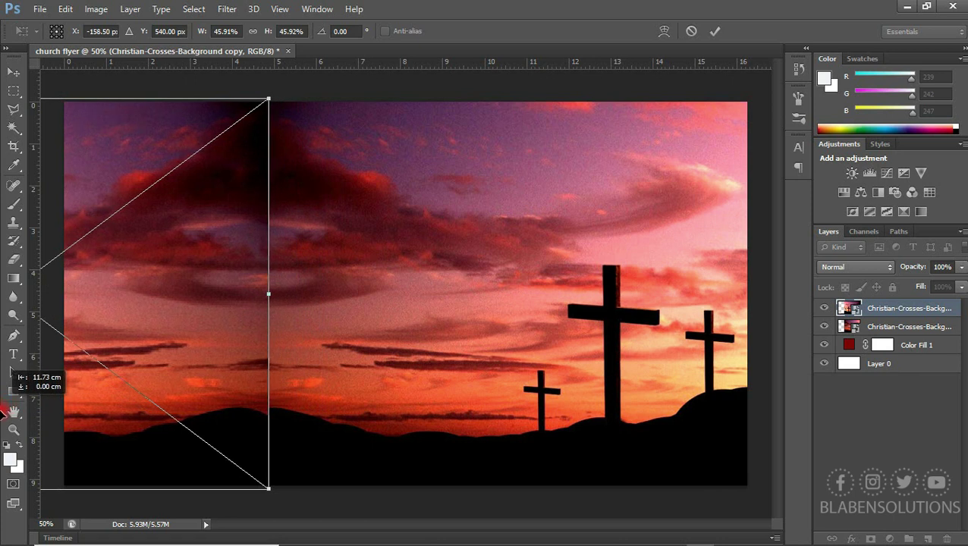
{"action": "left_click_drag", "start_coordinate": [3, 408], "coordinate": [2, 412]}
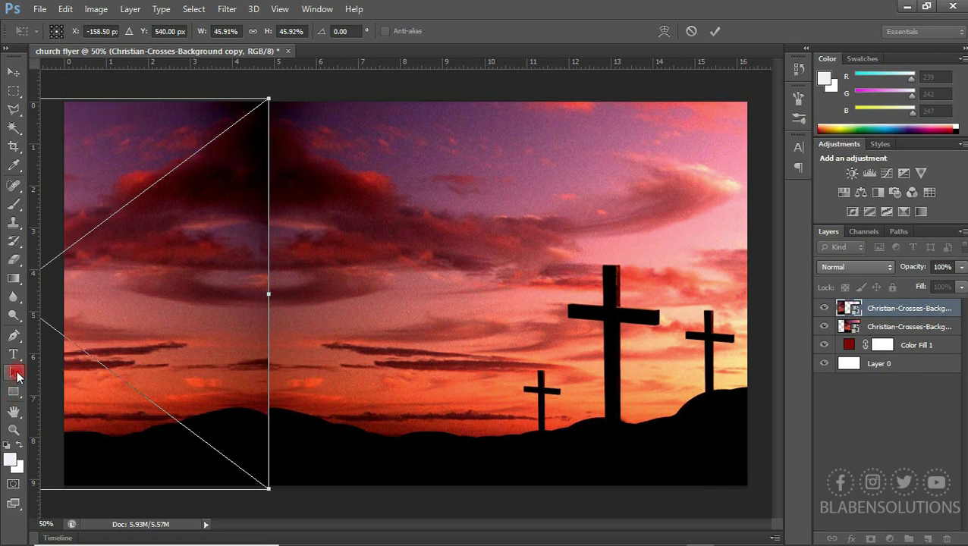
{"action": "left_click_drag", "start_coordinate": [126, 348], "coordinate": [99, 348]}
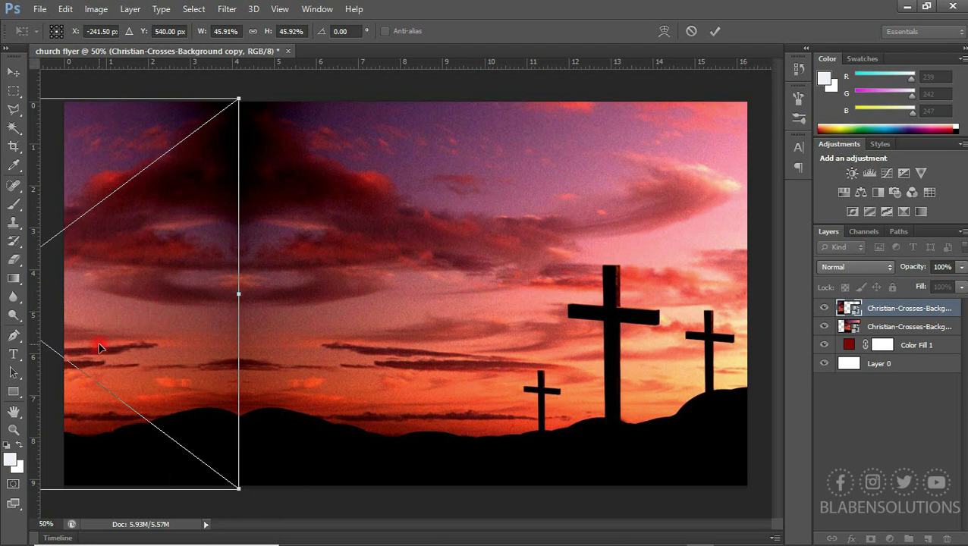
{"action": "key", "text": "Right"}
{"action": "key", "text": "Right"}
{"action": "key", "text": "Right"}
{"action": "key", "text": "Right"}
{"action": "key", "text": "Right"}
{"action": "key", "text": "Right"}
{"action": "key", "text": "Right"}
{"action": "key", "text": "Right"}
{"action": "key", "text": "Right"}
{"action": "key", "text": "Right"}
{"action": "key", "text": "Right"}
{"action": "key", "text": "Right"}
{"action": "key", "text": "Right"}
{"action": "key", "text": "Right"}
{"action": "key", "text": "Right"}
{"action": "key", "text": "Right"}
{"action": "key", "text": "Right"}
{"action": "key", "text": "Right"}
{"action": "key", "text": "Right"}
{"action": "key", "text": "Right"}
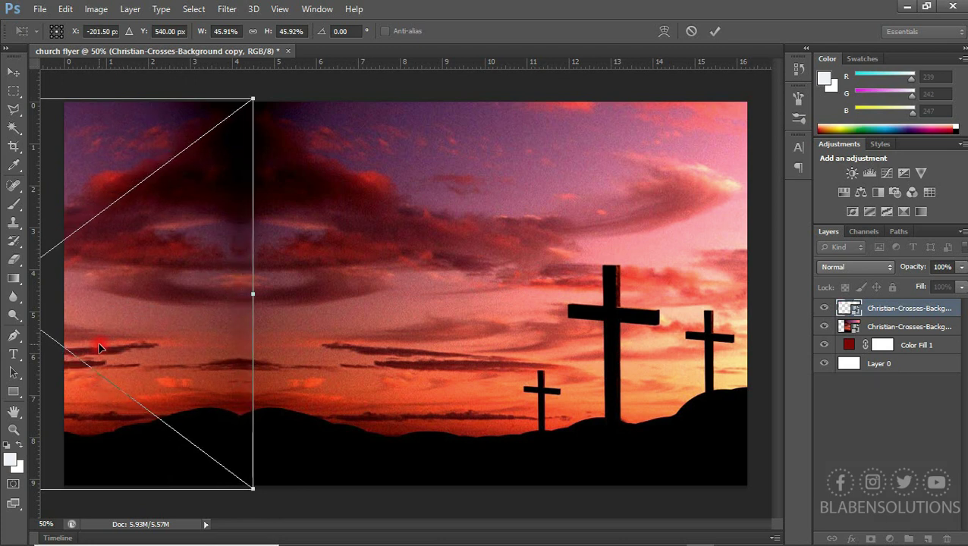
{"action": "key", "text": "Right"}
{"action": "key", "text": "Right"}
{"action": "key", "text": "Right"}
{"action": "key", "text": "Right"}
{"action": "key", "text": "Right"}
{"action": "key", "text": "Right"}
{"action": "key", "text": "Right"}
{"action": "key", "text": "Right"}
{"action": "key", "text": "Right"}
{"action": "key", "text": "Right"}
{"action": "key", "text": "Right"}
{"action": "key", "text": "Right"}
{"action": "key", "text": "Right"}
{"action": "key", "text": "Right"}
{"action": "key", "text": "Right"}
{"action": "key", "text": "Right"}
{"action": "key", "text": "Right"}
{"action": "key", "text": "Right"}
{"action": "key", "text": "Right"}
{"action": "key", "text": "Right"}
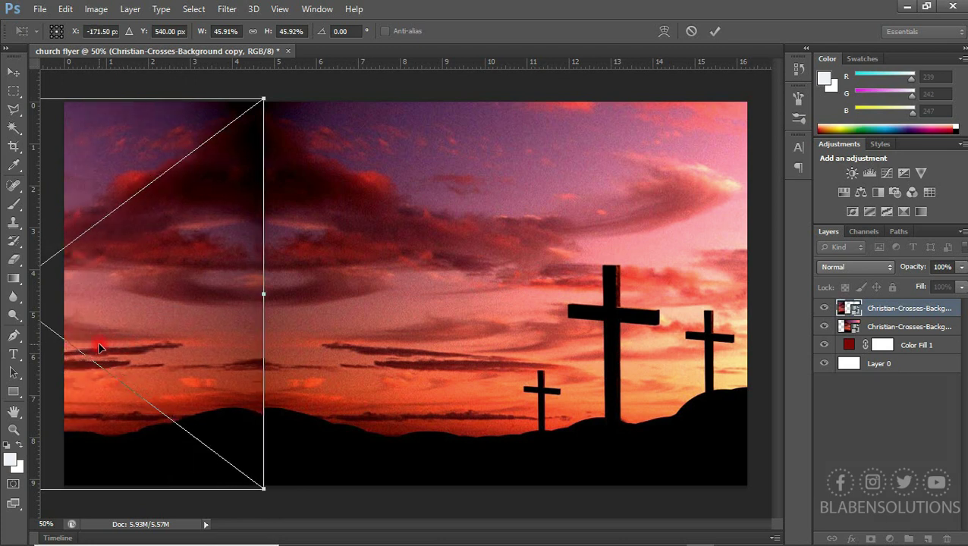
{"action": "left_click_drag", "start_coordinate": [112, 305], "coordinate": [112, 312]}
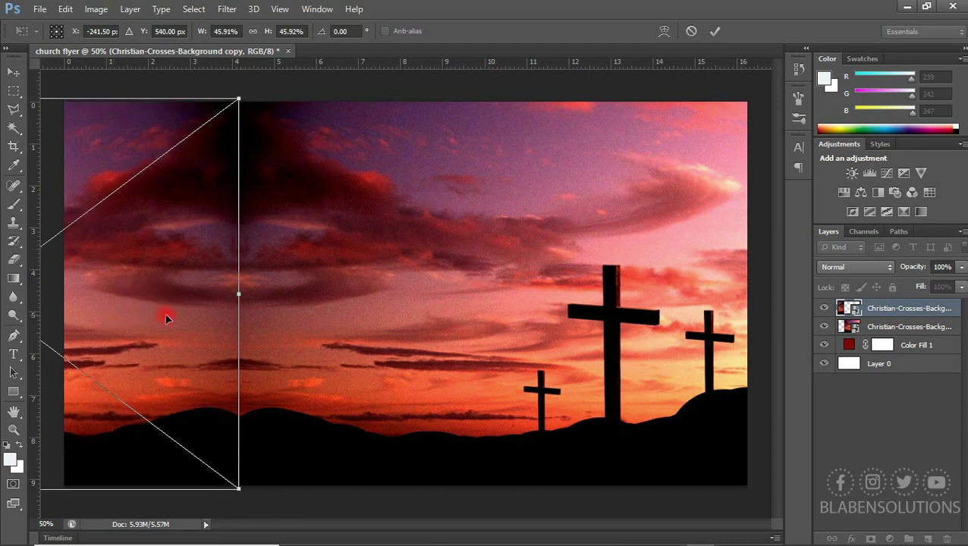
{"action": "key", "text": "Return"}
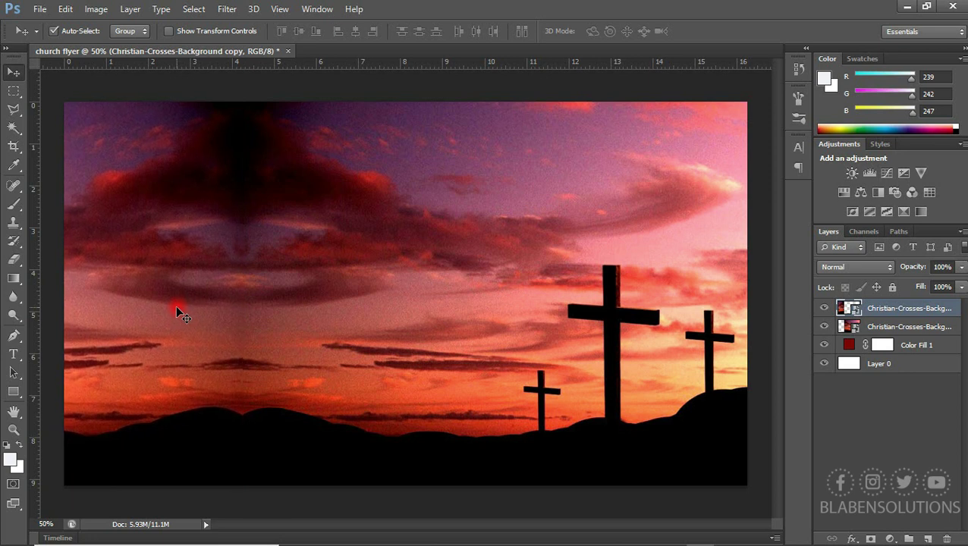
{"action": "left_click", "coordinate": [907, 328], "text": "shift"}
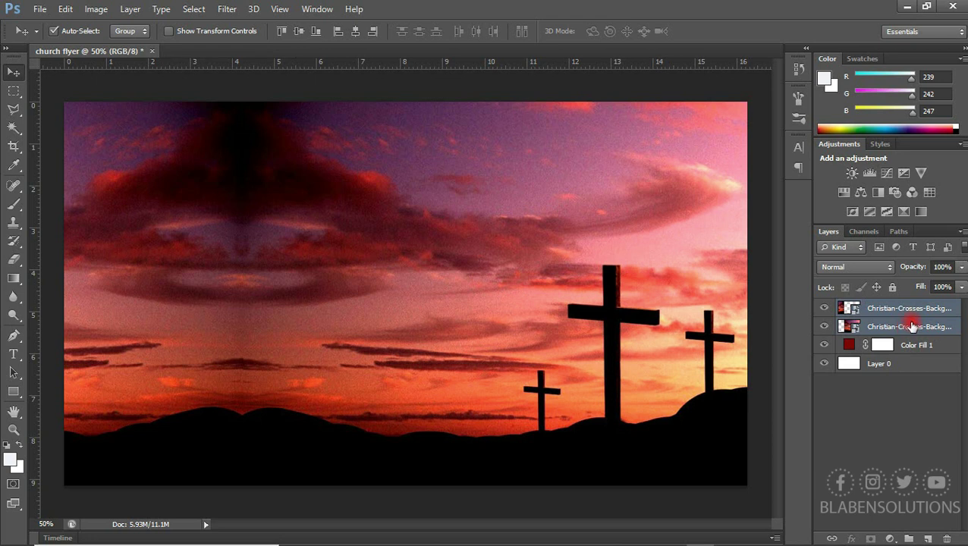
Merge the two crosses photo layers into a single layer
{"action": "right_click", "coordinate": [912, 324]}
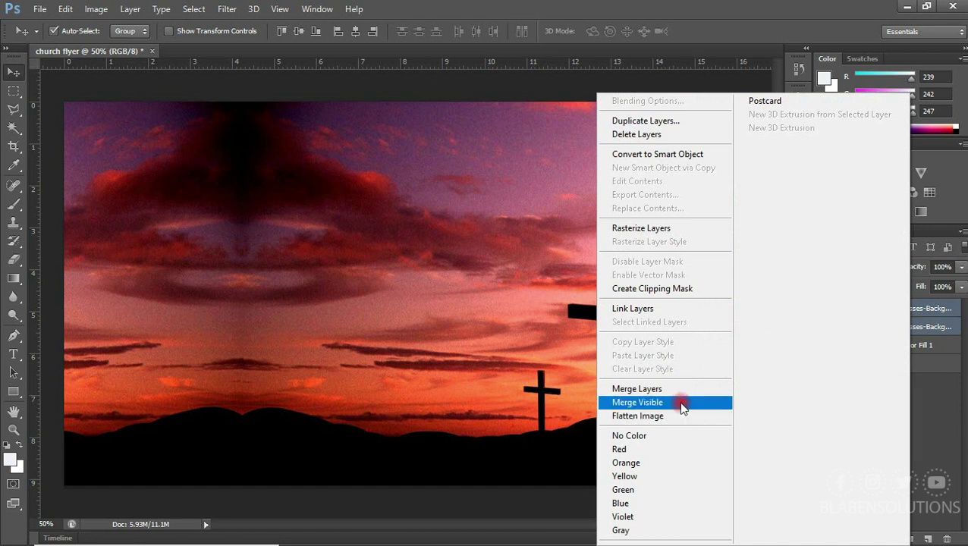
{"action": "left_click", "coordinate": [681, 385]}
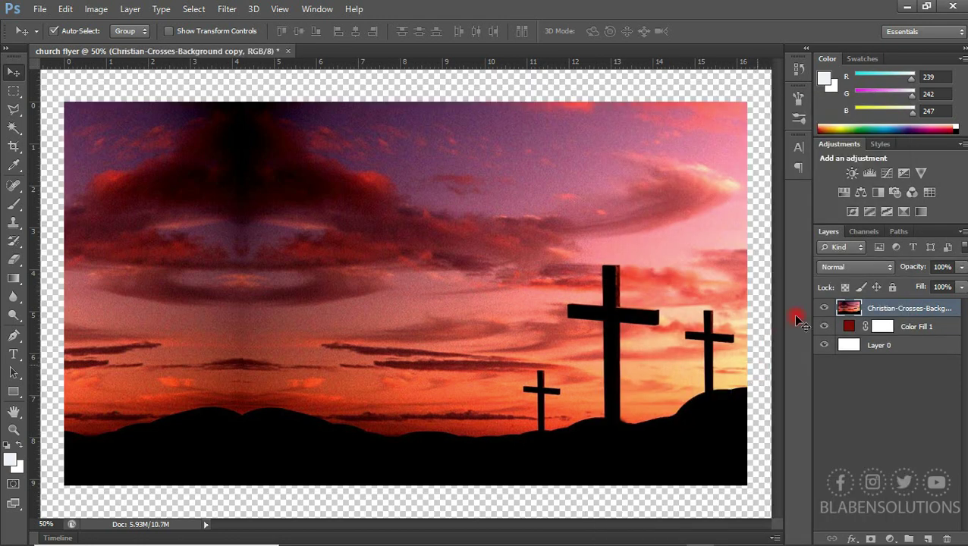
{"action": "left_click_drag", "start_coordinate": [454, 295], "coordinate": [517, 302]}
{"action": "key", "text": "ctrl+z"}
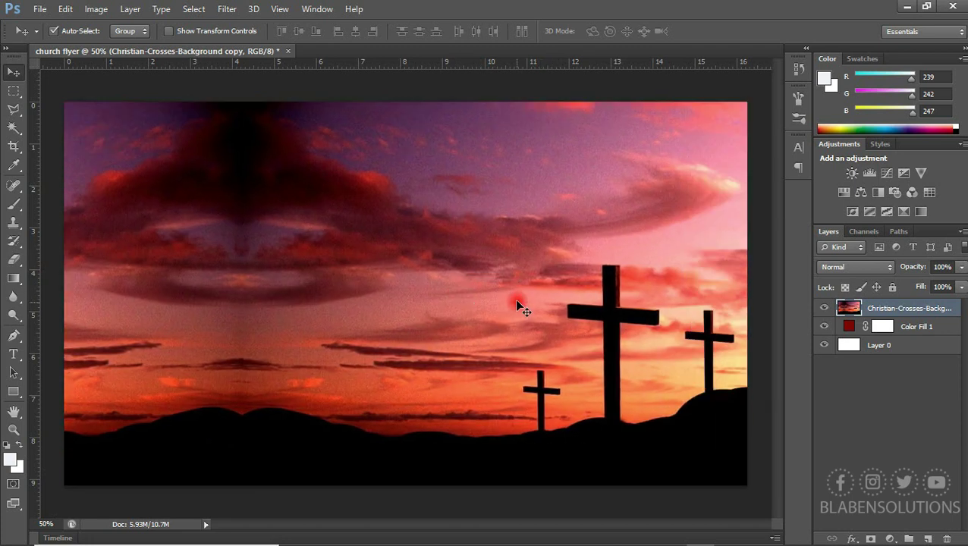
Set the merged crosses layer's blend mode to Darken
{"action": "left_click", "coordinate": [865, 271]}
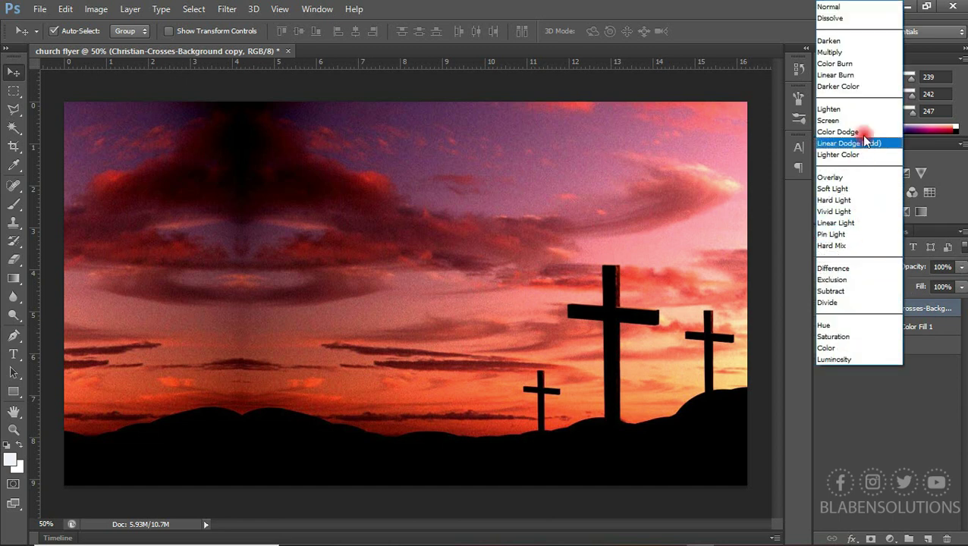
{"action": "left_click", "coordinate": [854, 40]}
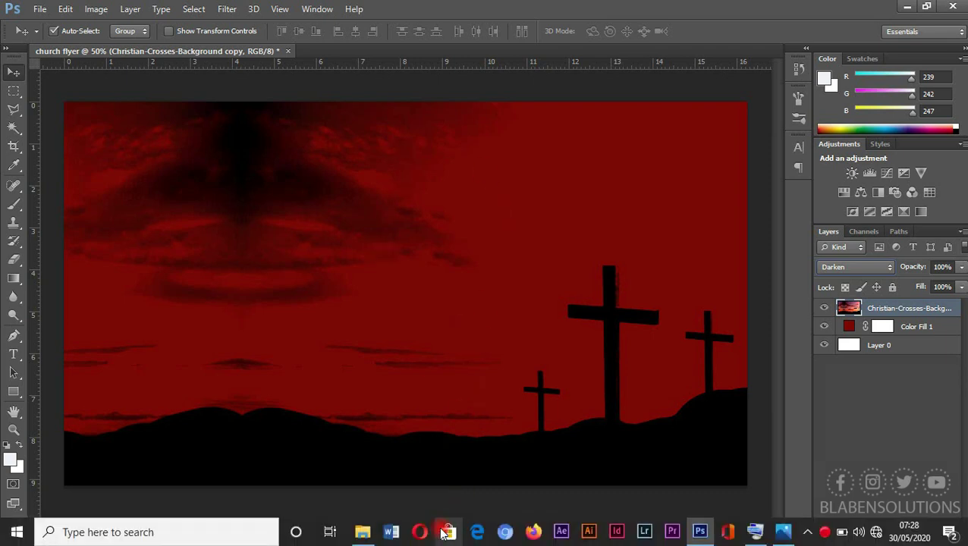
{"action": "left_click", "coordinate": [358, 536]}
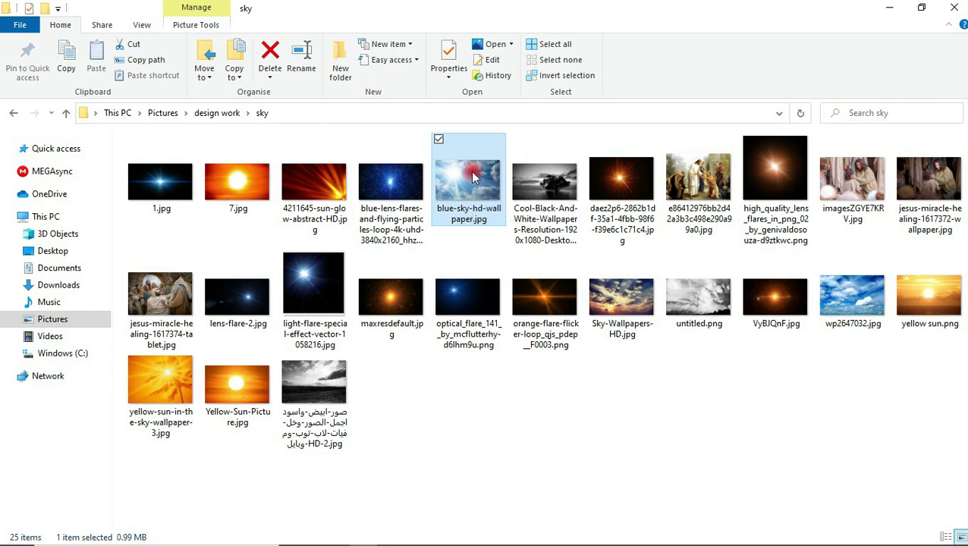
Drag blue-sky-hd-wallpaper.jpg from the sky folder into the flyer
{"action": "left_click_drag", "start_coordinate": [472, 176], "coordinate": [563, 342]}
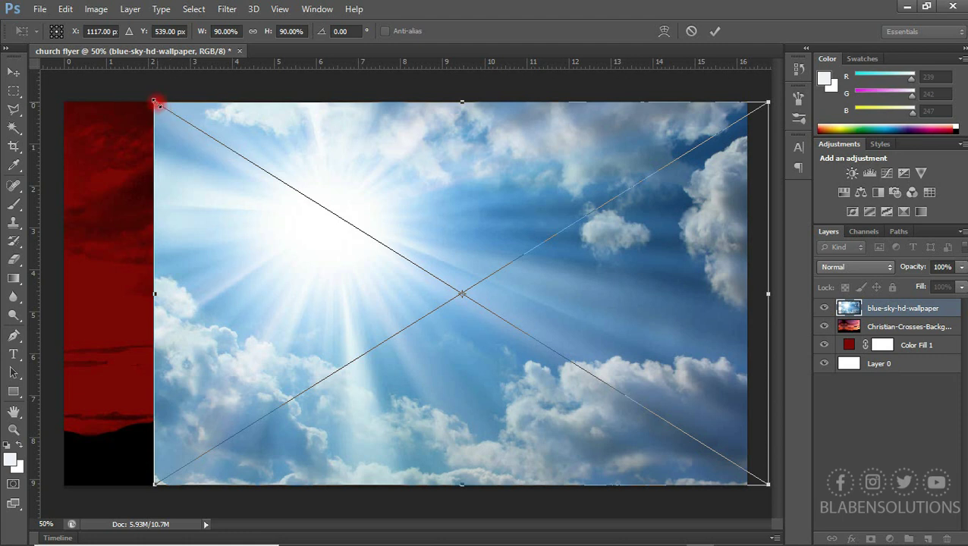
Scale the sky image to fill the canvas, blend it in Soft Light, and merge it down
{"action": "left_click_drag", "start_coordinate": [153, 101], "coordinate": [2, 91]}
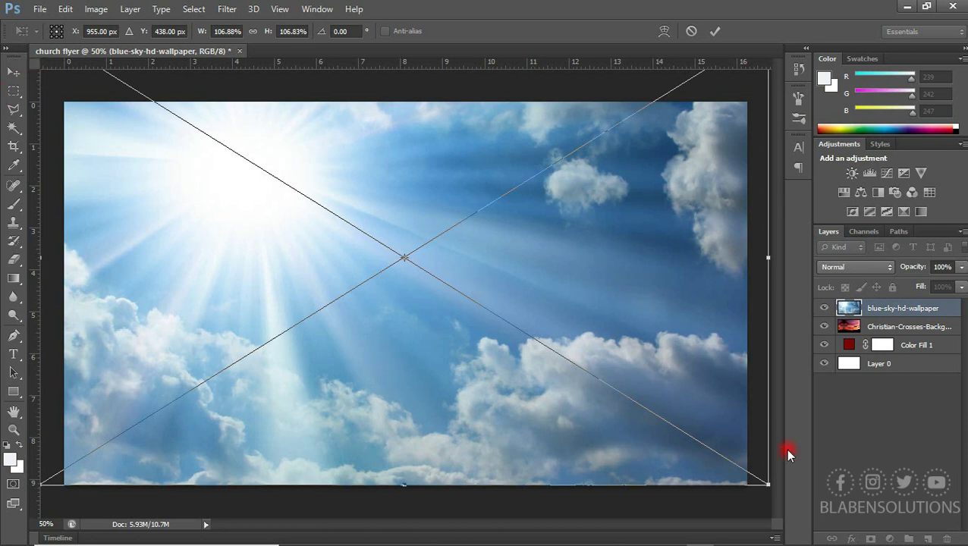
{"action": "left_click_drag", "start_coordinate": [768, 483], "coordinate": [755, 474]}
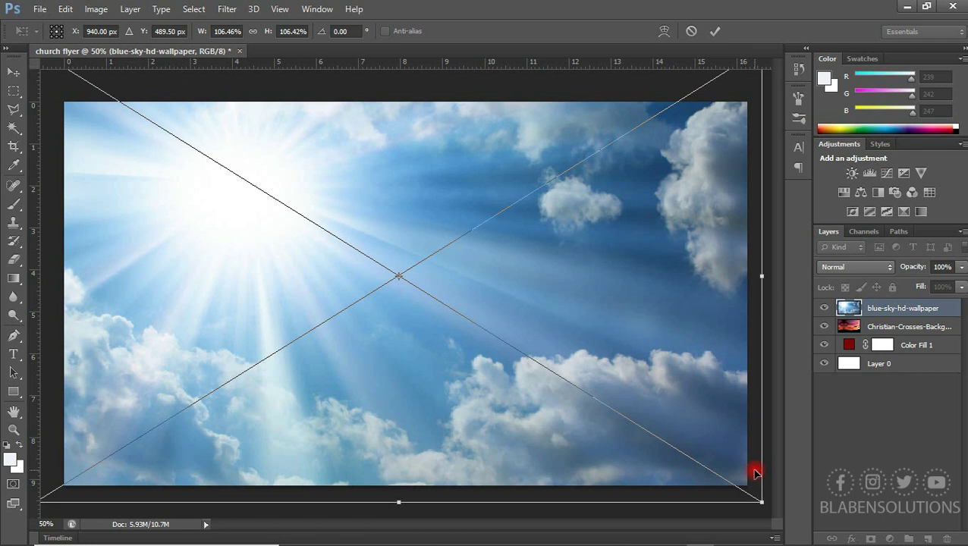
{"action": "double_click", "coordinate": [469, 337]}
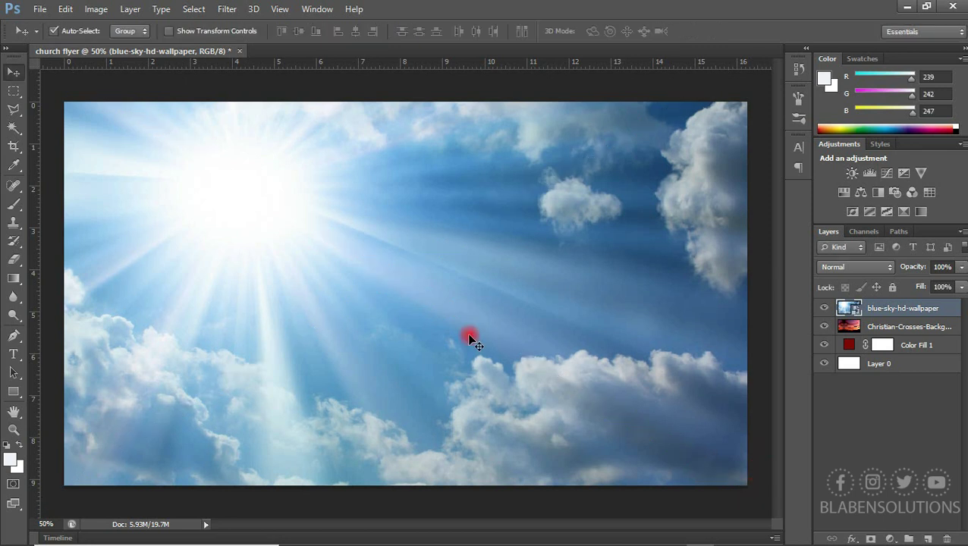
{"action": "left_click", "coordinate": [842, 271]}
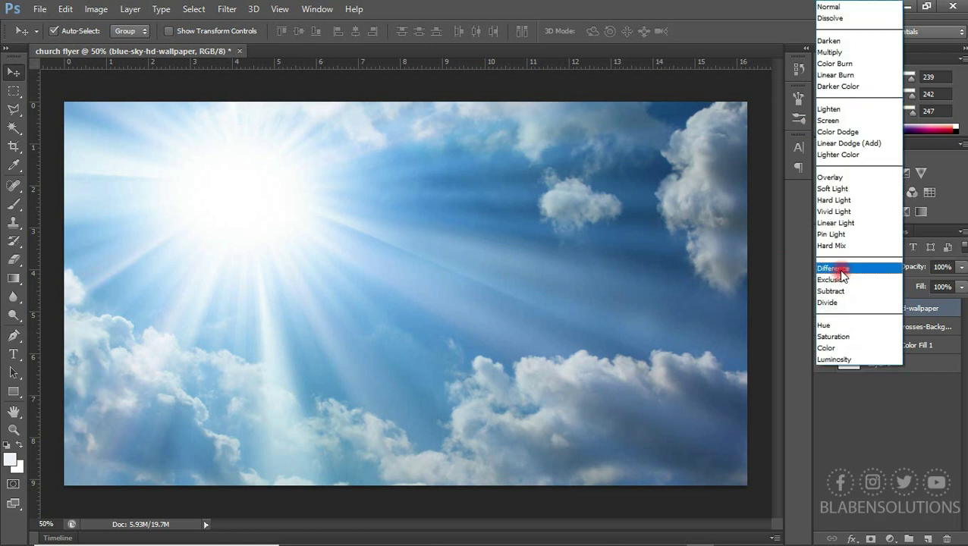
{"action": "left_click", "coordinate": [834, 188]}
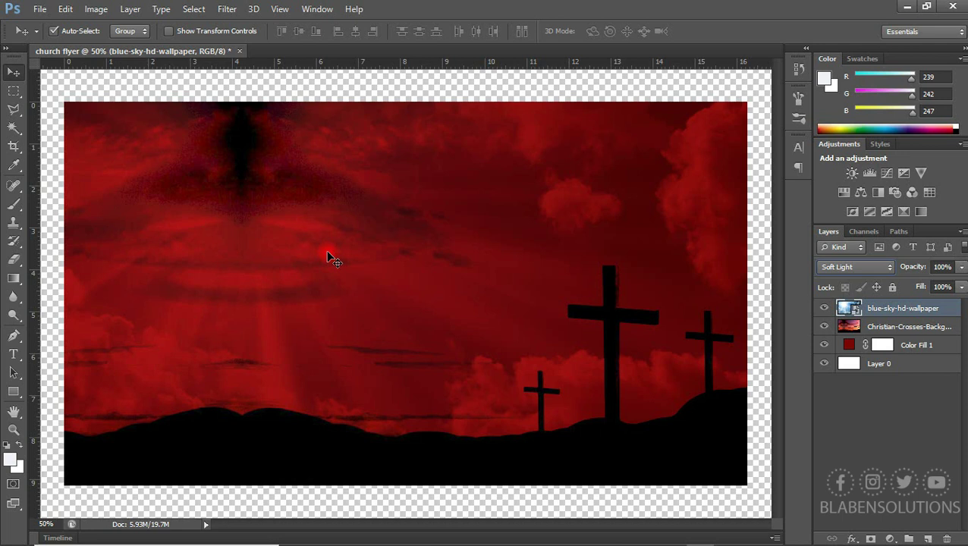
{"action": "key", "text": "ctrl+e"}
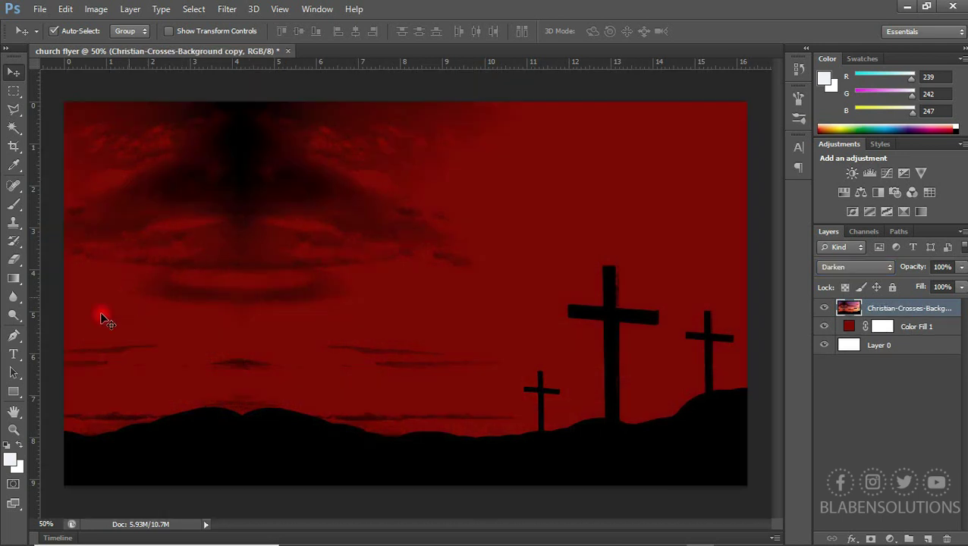
Draw a tall white rectangle, about 302 × 532 px, on the flyer's left side
{"action": "left_click", "coordinate": [13, 392]}
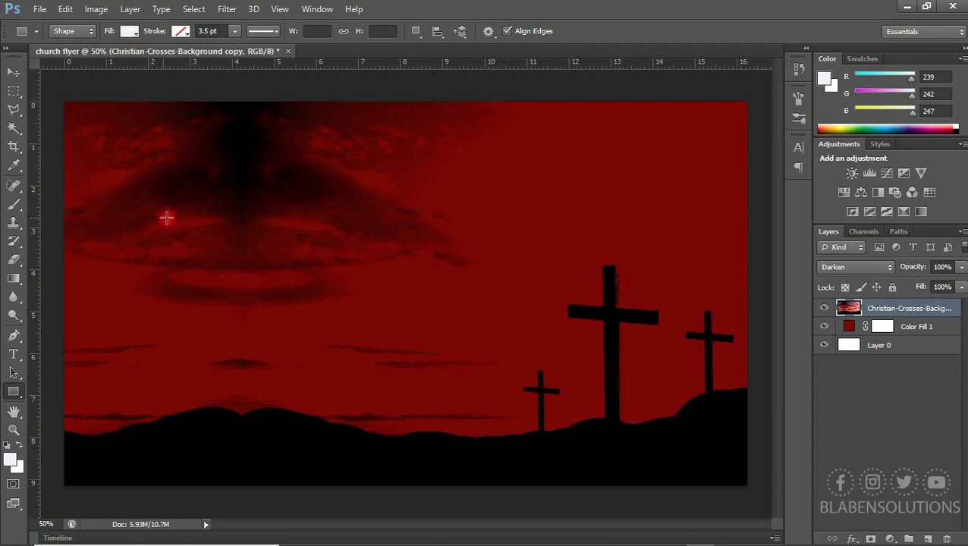
{"action": "left_click_drag", "start_coordinate": [213, 202], "coordinate": [319, 391]}
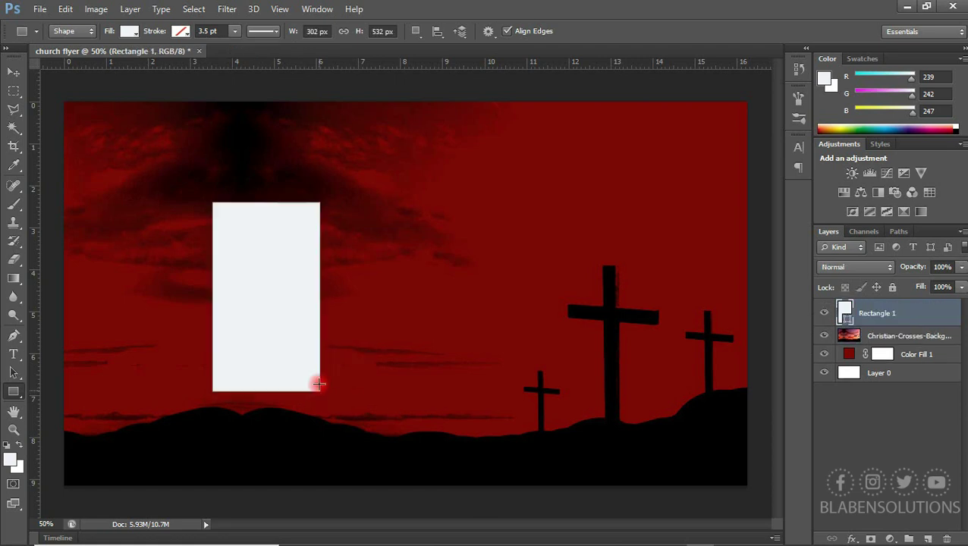
{"action": "left_click", "coordinate": [14, 72]}
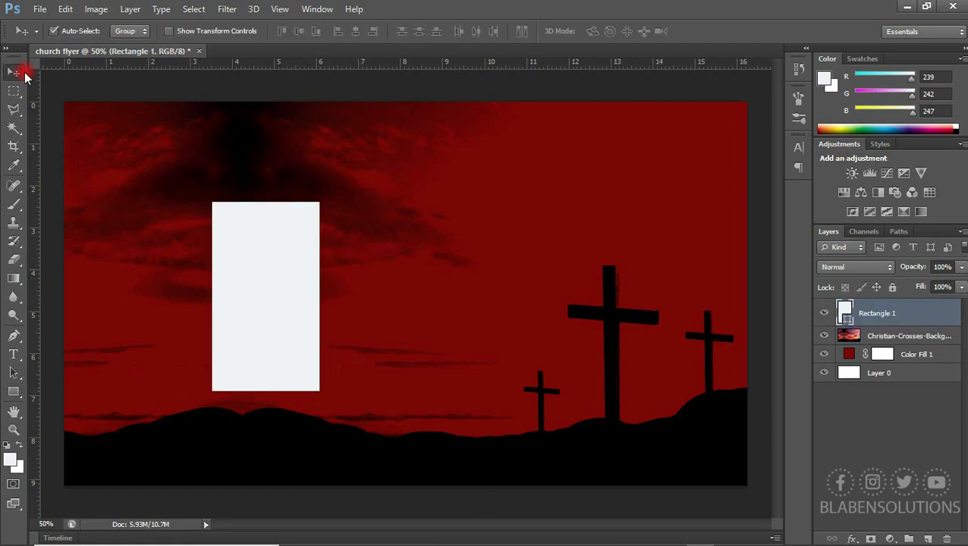
{"action": "key", "text": "ctrl+t"}
Skew the white rectangle's top edge left to form a slanted parallelogram
{"action": "right_click", "coordinate": [270, 217]}
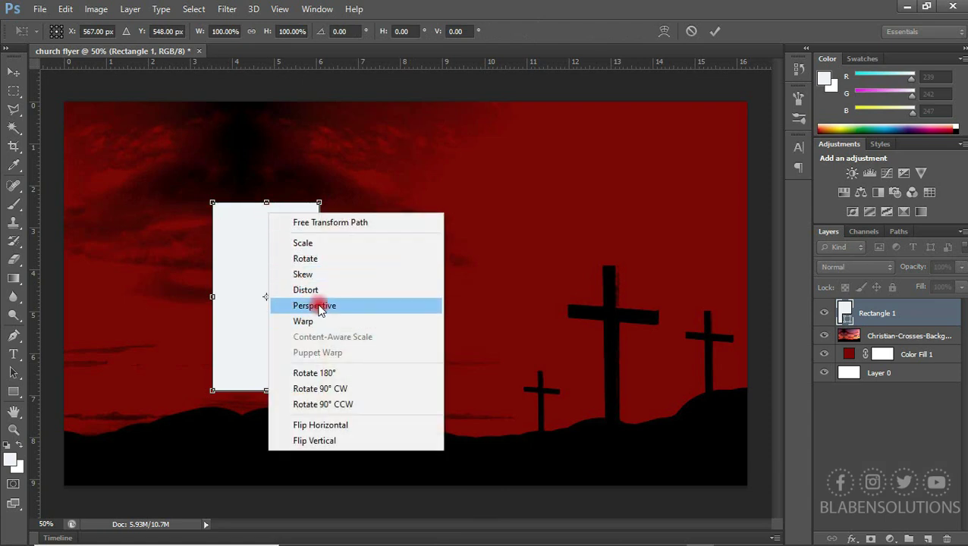
{"action": "left_click", "coordinate": [339, 275]}
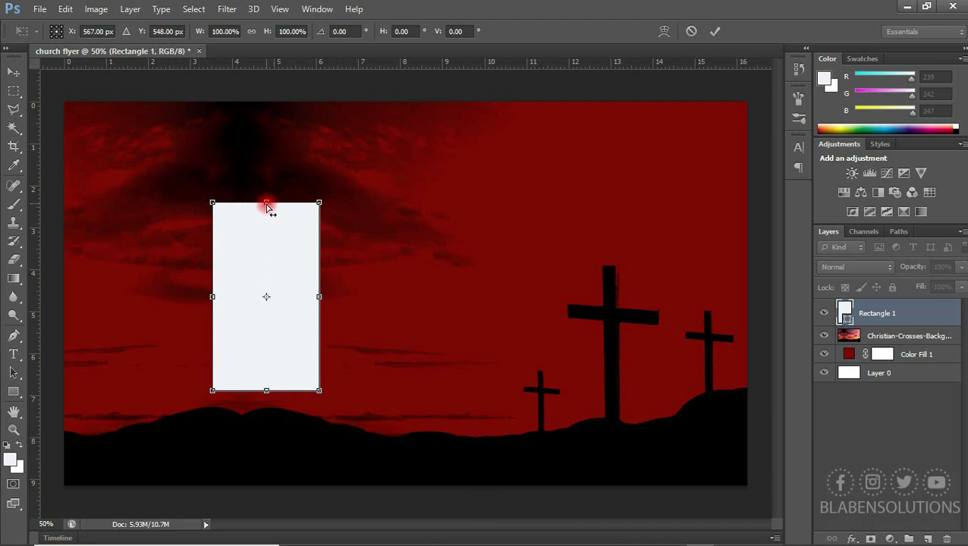
{"action": "left_click_drag", "start_coordinate": [266, 206], "coordinate": [199, 207]}
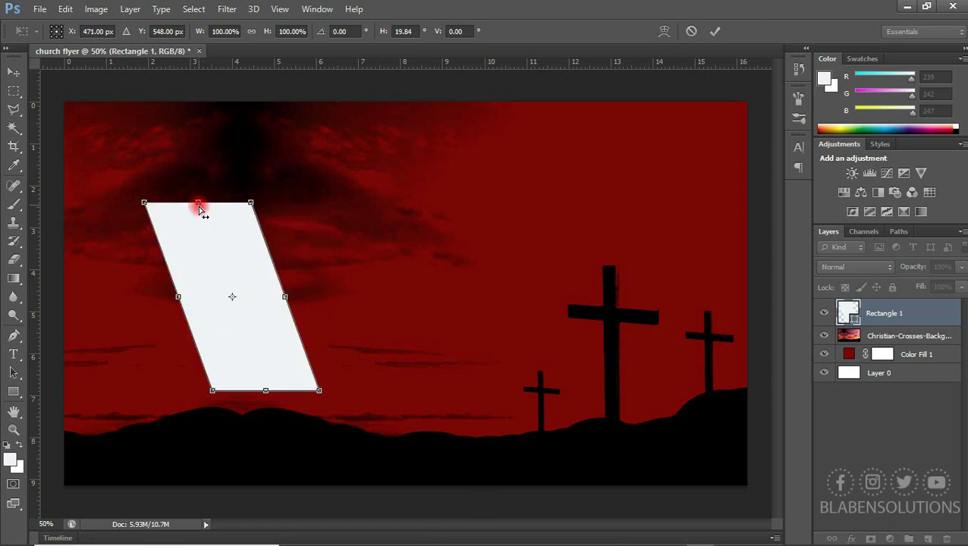
{"action": "left_click_drag", "start_coordinate": [251, 253], "coordinate": [252, 247]}
{"action": "left_click_drag", "start_coordinate": [194, 201], "coordinate": [193, 203]}
{"action": "double_click", "coordinate": [239, 217]}
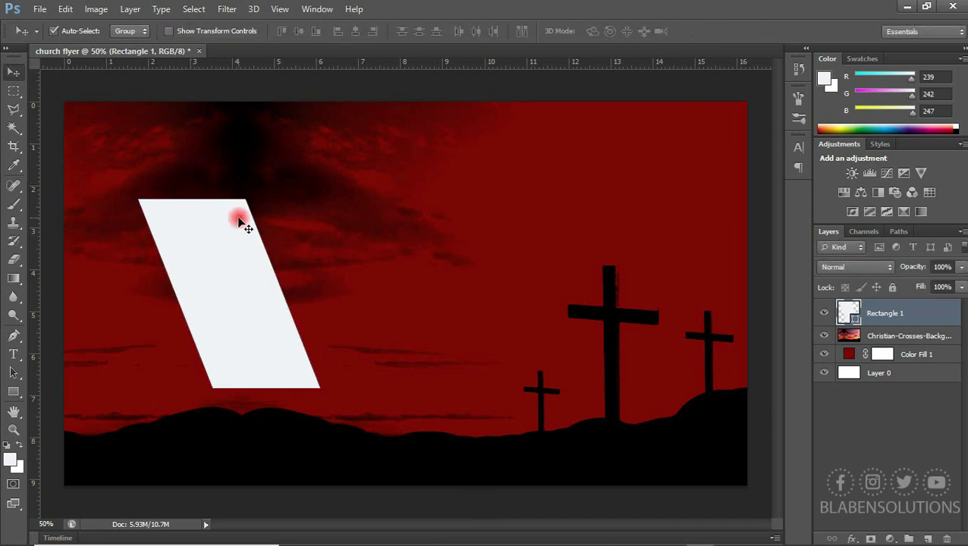
Raise the parallelogram slightly and shrink it to about 89%
{"action": "left_click_drag", "start_coordinate": [235, 248], "coordinate": [234, 230]}
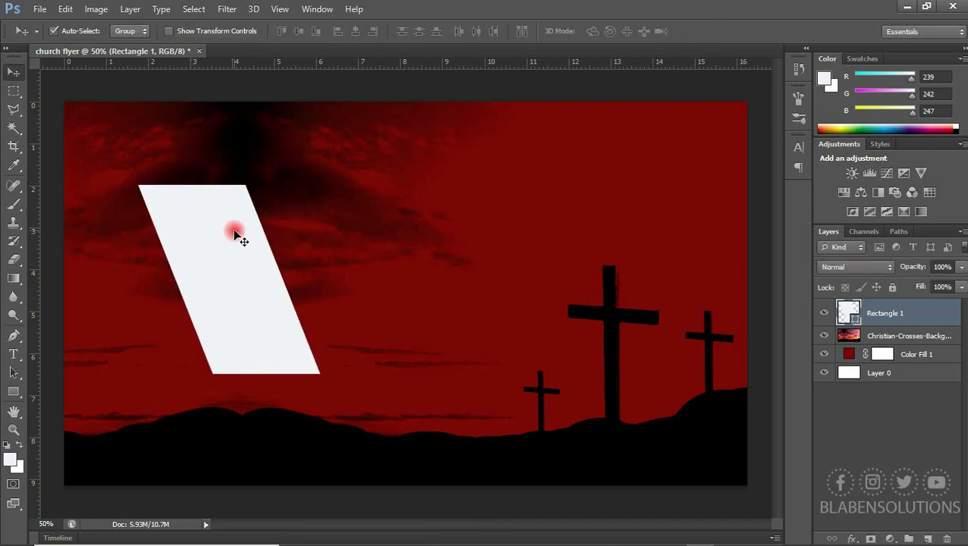
{"action": "key", "text": "ctrl+t"}
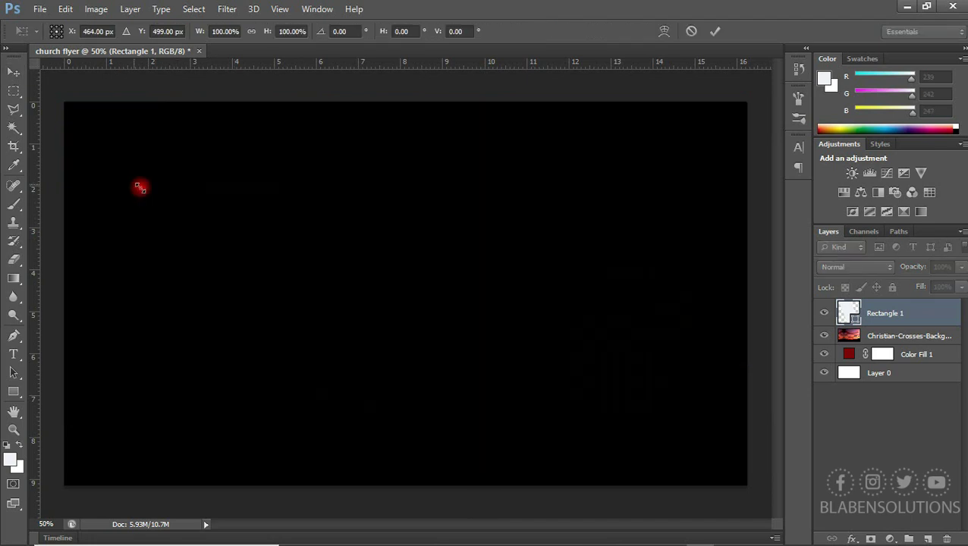
{"action": "left_click_drag", "start_coordinate": [140, 188], "coordinate": [154, 205]}
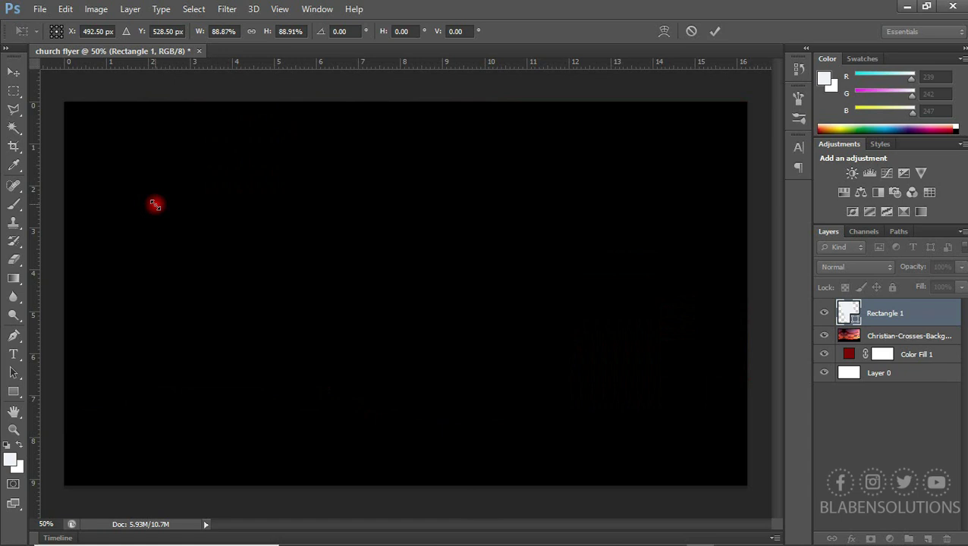
{"action": "key", "text": "Return"}
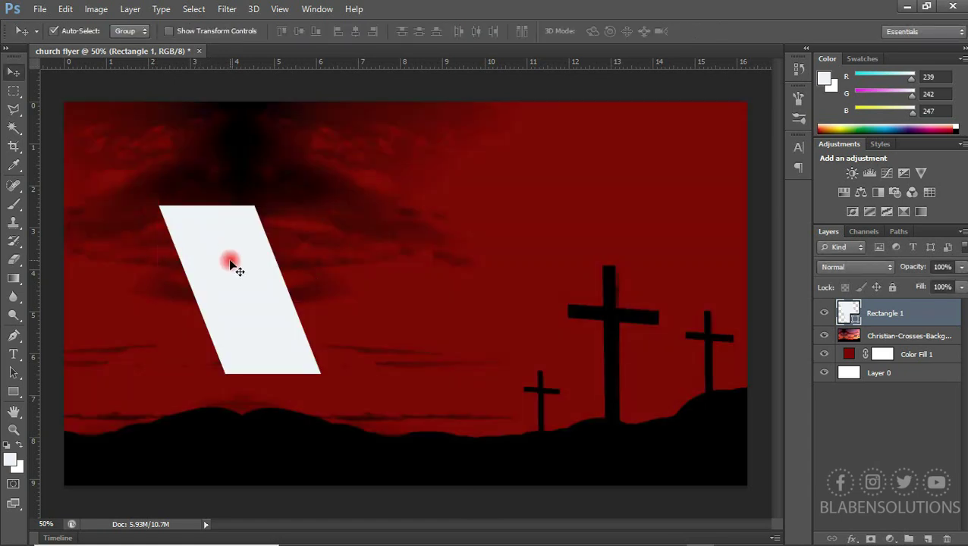
Duplicate the white parallelogram twice, space the copies evenly to the right, and select all three
{"action": "key", "text": "ctrl+j"}
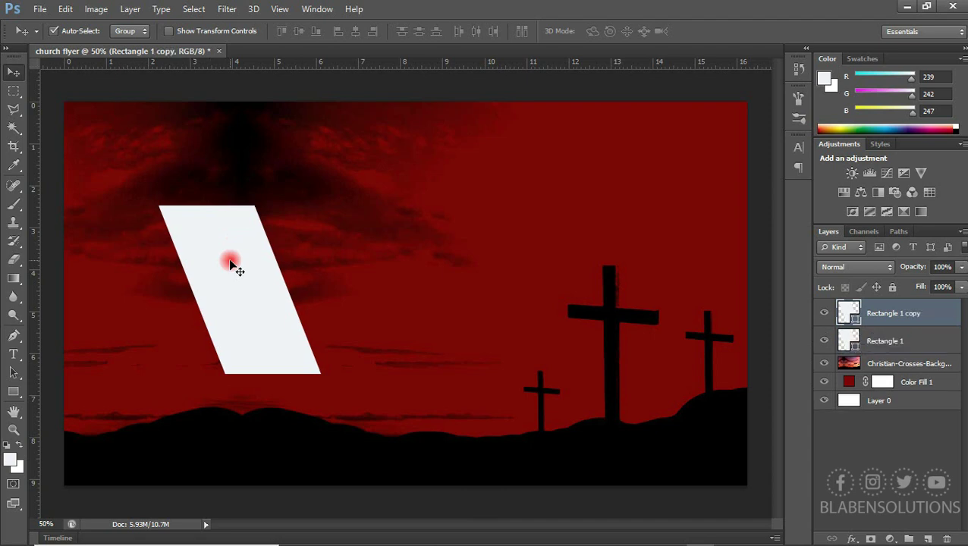
{"action": "key", "text": "shift+Right"}
{"action": "key", "text": "shift+Right"}
{"action": "key", "text": "shift+Right"}
{"action": "key", "text": "shift+Right"}
{"action": "key", "text": "shift+Right"}
{"action": "key", "text": "shift+Right"}
{"action": "key", "text": "shift+Right"}
{"action": "key", "text": "shift+Right"}
{"action": "key", "text": "shift+Right"}
{"action": "key", "text": "shift+Right"}
{"action": "key", "text": "shift+Right"}
{"action": "key", "text": "shift+Right"}
{"action": "key", "text": "shift+Right"}
{"action": "key", "text": "shift+Right"}
{"action": "key", "text": "shift+Right"}
{"action": "key", "text": "shift+Right"}
{"action": "key", "text": "shift+Right"}
{"action": "key", "text": "shift+Right"}
{"action": "key", "text": "shift+Right"}
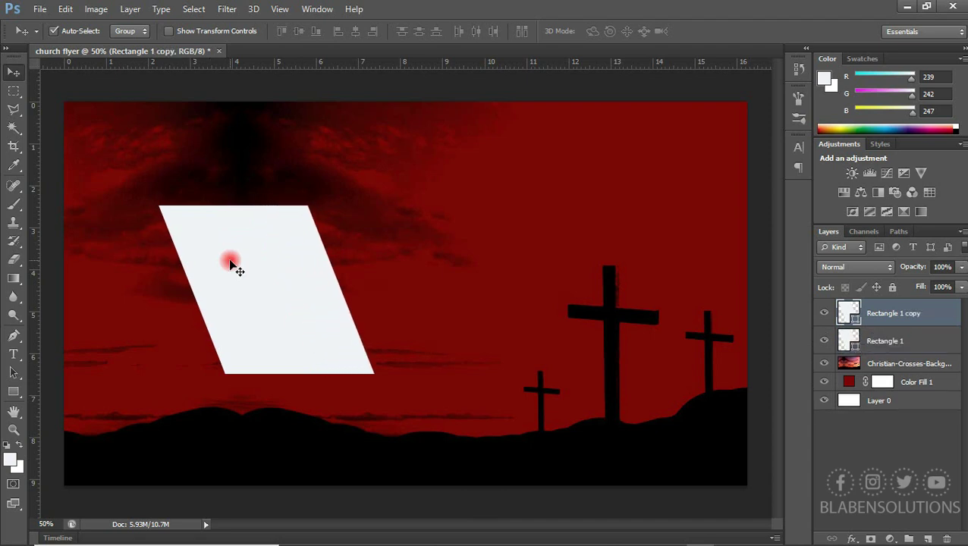
{"action": "key", "text": "shift+Right"}
{"action": "key", "text": "shift+Right"}
{"action": "key", "text": "shift+Right"}
{"action": "key", "text": "shift+Right"}
{"action": "key", "text": "shift+Right"}
{"action": "key", "text": "shift+Right"}
{"action": "key", "text": "shift+Right"}
{"action": "key", "text": "shift+Right"}
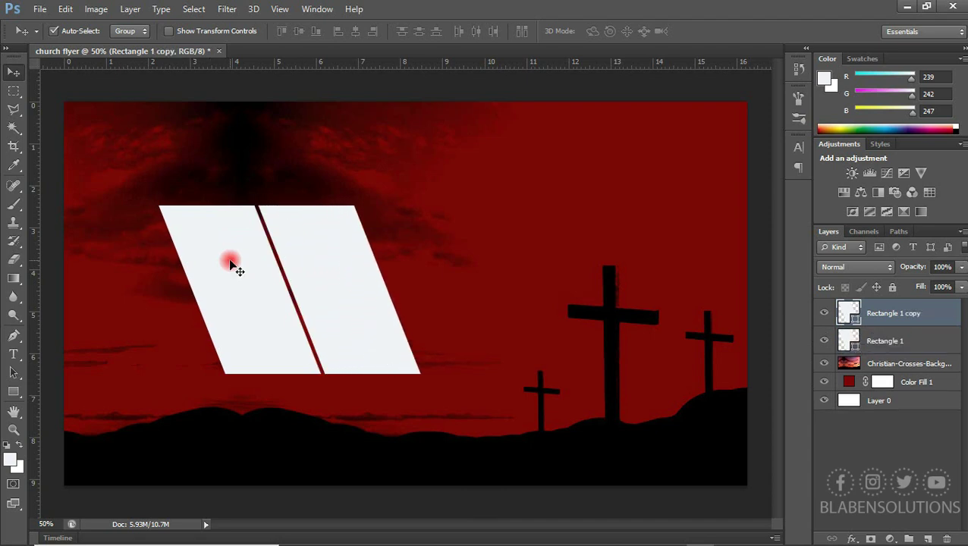
{"action": "key", "text": "ctrl+j"}
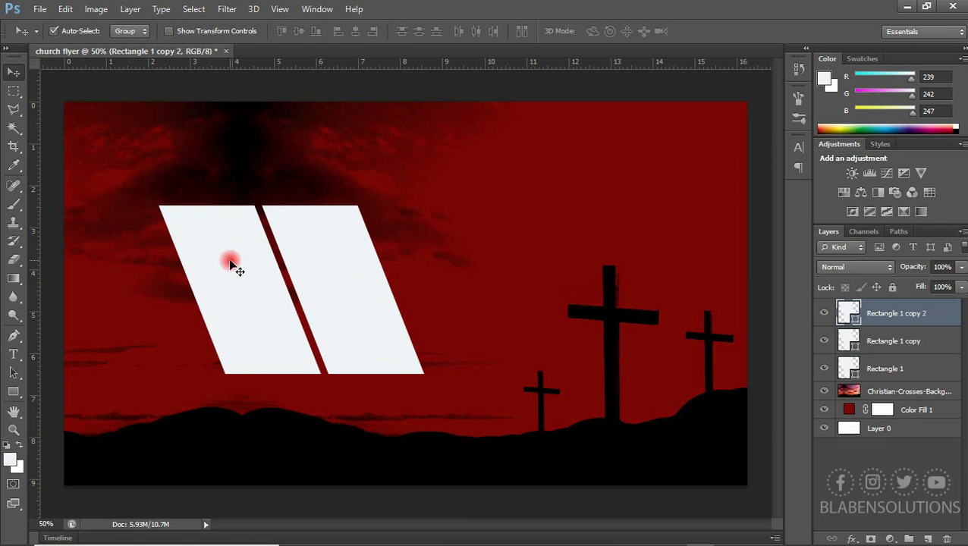
{"action": "key", "text": "shift+Right"}
{"action": "key", "text": "shift+Right"}
{"action": "key", "text": "shift+Right"}
{"action": "key", "text": "shift+Right"}
{"action": "key", "text": "shift+Right"}
{"action": "key", "text": "shift+Right"}
{"action": "key", "text": "shift+Right"}
{"action": "key", "text": "shift+Right"}
{"action": "key", "text": "shift+Right"}
{"action": "key", "text": "shift+Right"}
{"action": "key", "text": "shift+Right"}
{"action": "key", "text": "shift+Right"}
{"action": "key", "text": "shift+Right"}
{"action": "key", "text": "shift+Right"}
{"action": "key", "text": "shift+Right"}
{"action": "key", "text": "shift+Right"}
{"action": "key", "text": "shift+Right"}
{"action": "key", "text": "shift+Right"}
{"action": "key", "text": "shift+Right"}
{"action": "key", "text": "shift+Right"}
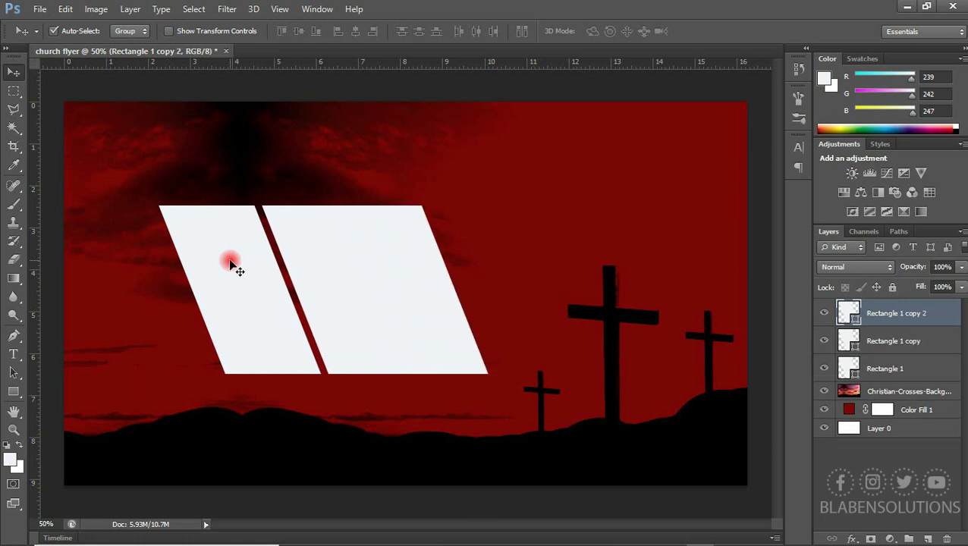
{"action": "key", "text": "shift+Right"}
{"action": "key", "text": "shift+Right"}
{"action": "key", "text": "shift+Right"}
{"action": "key", "text": "shift+Right"}
{"action": "key", "text": "shift+Right"}
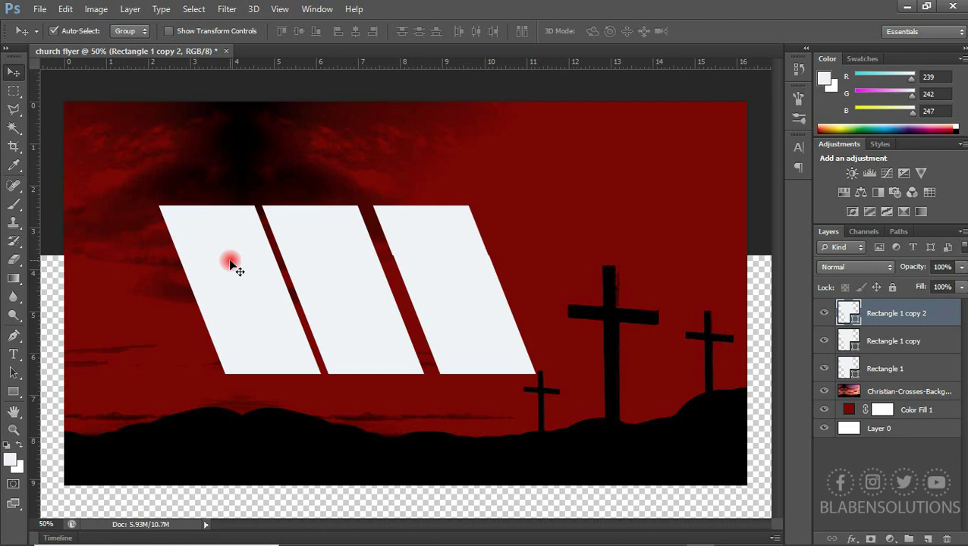
{"action": "key", "text": "Left"}
{"action": "key", "text": "Left"}
{"action": "key", "text": "Left"}
{"action": "key", "text": "Left"}
{"action": "key", "text": "Left"}
{"action": "key", "text": "Left"}
{"action": "key", "text": "Left"}
{"action": "key", "text": "Left"}
{"action": "key", "text": "Left"}
{"action": "key", "text": "Left"}
{"action": "key", "text": "Left"}
{"action": "key", "text": "Left"}
{"action": "key", "text": "Left"}
{"action": "key", "text": "Left"}
{"action": "key", "text": "Left"}
{"action": "key", "text": "Left"}
{"action": "key", "text": "Left"}
{"action": "key", "text": "Left"}
{"action": "key", "text": "Left"}
{"action": "key", "text": "Left"}
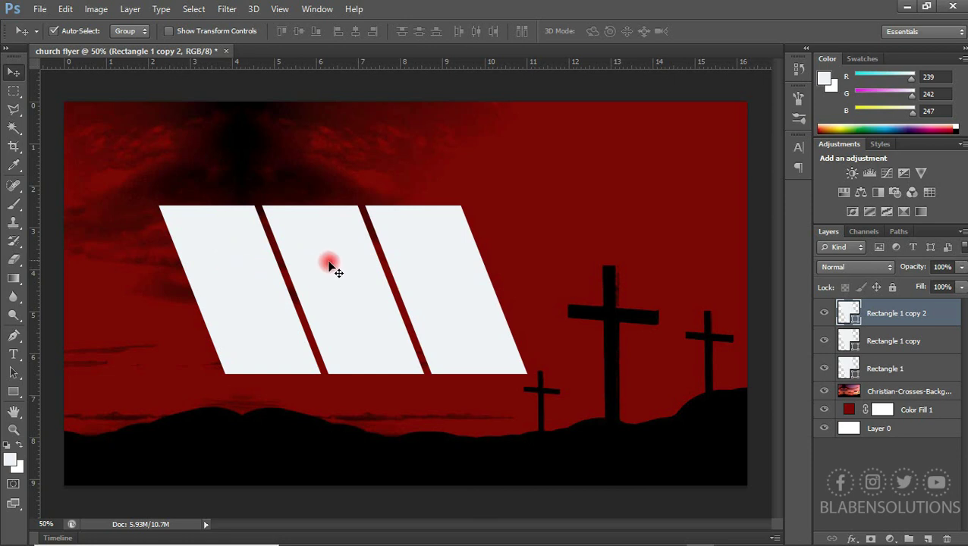
{"action": "left_click", "coordinate": [361, 283], "text": "shift"}
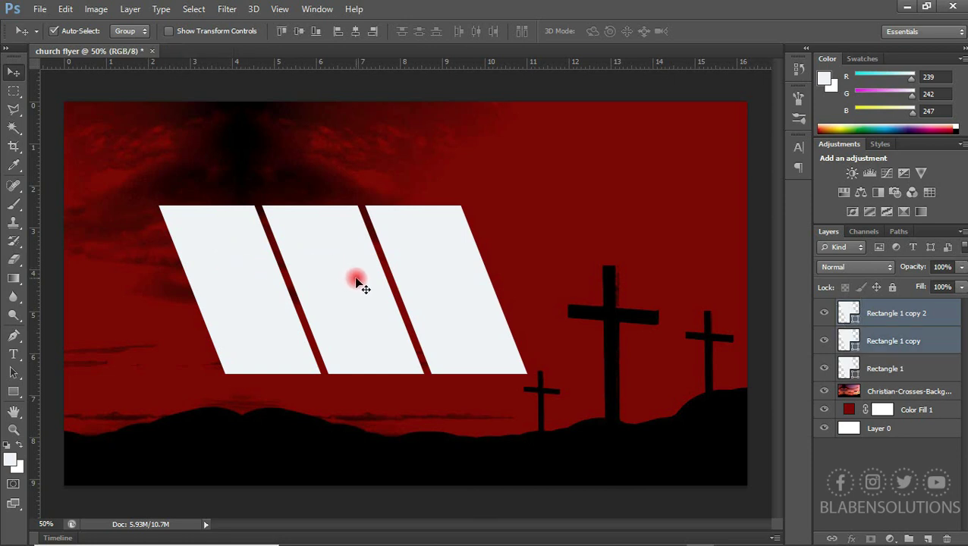
{"action": "left_click", "coordinate": [235, 316], "text": "shift"}
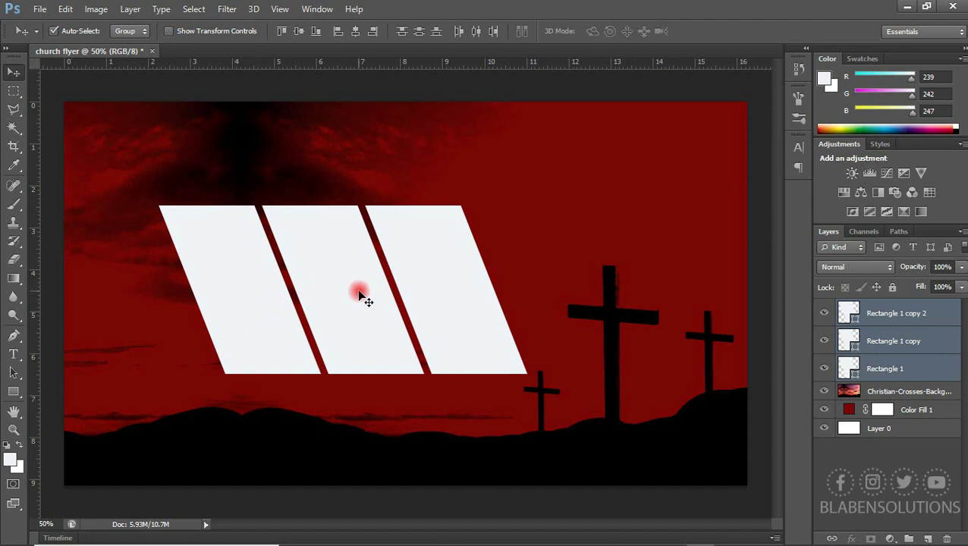
Shift the three parallelograms slightly left together and select the crosses background layer
{"action": "left_click_drag", "start_coordinate": [332, 311], "coordinate": [317, 312]}
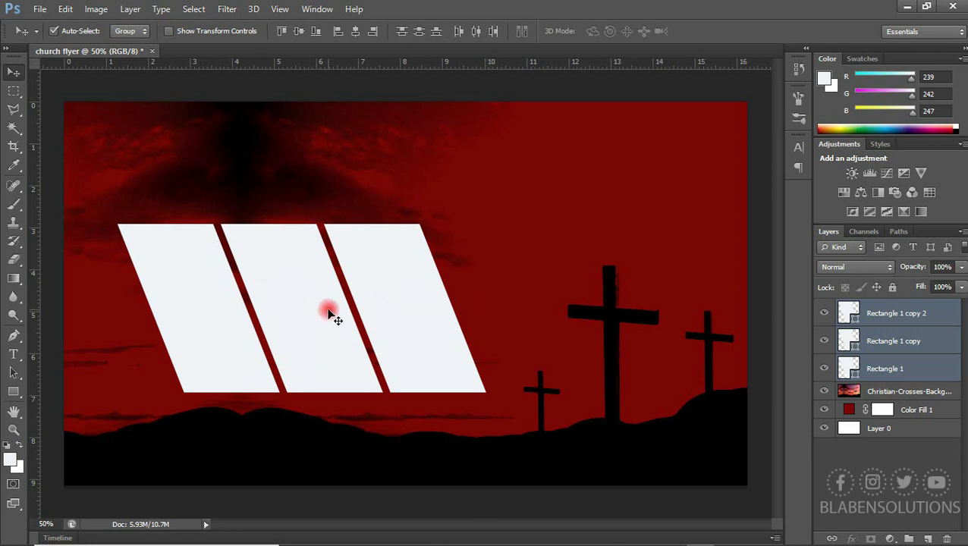
{"action": "left_click", "coordinate": [478, 275]}
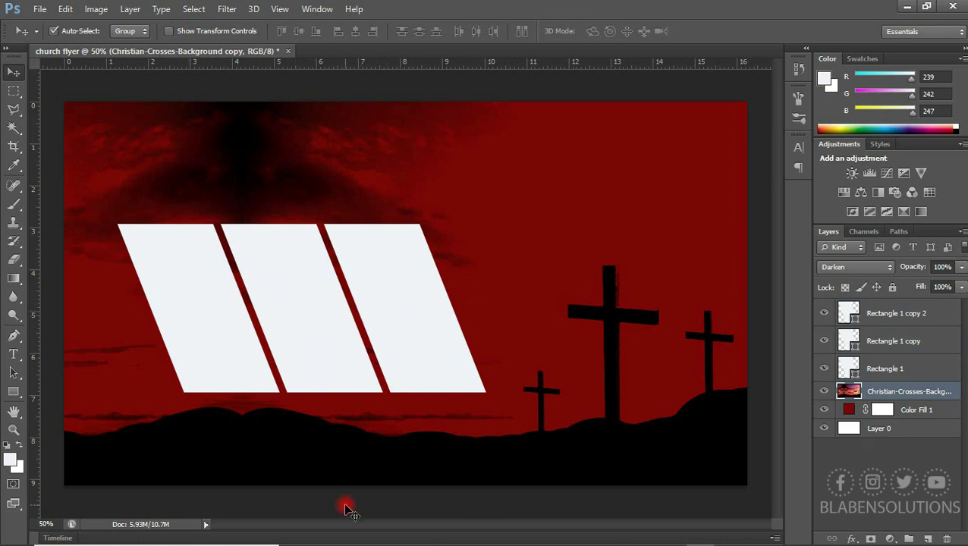
{"action": "left_click", "coordinate": [362, 532]}
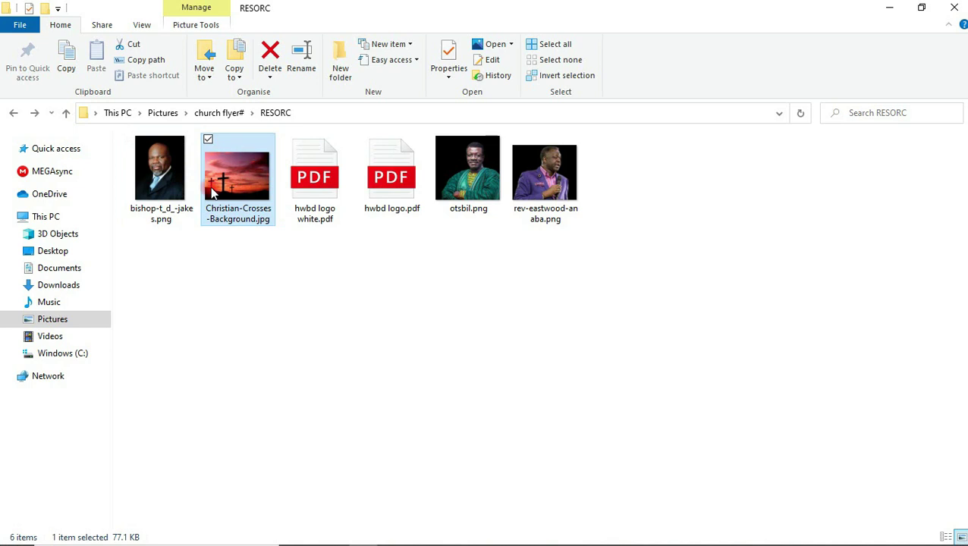
Drag the bishop's portrait PNG from the RESORC folder onto the flyer canvas
{"action": "left_click", "coordinate": [169, 170]}
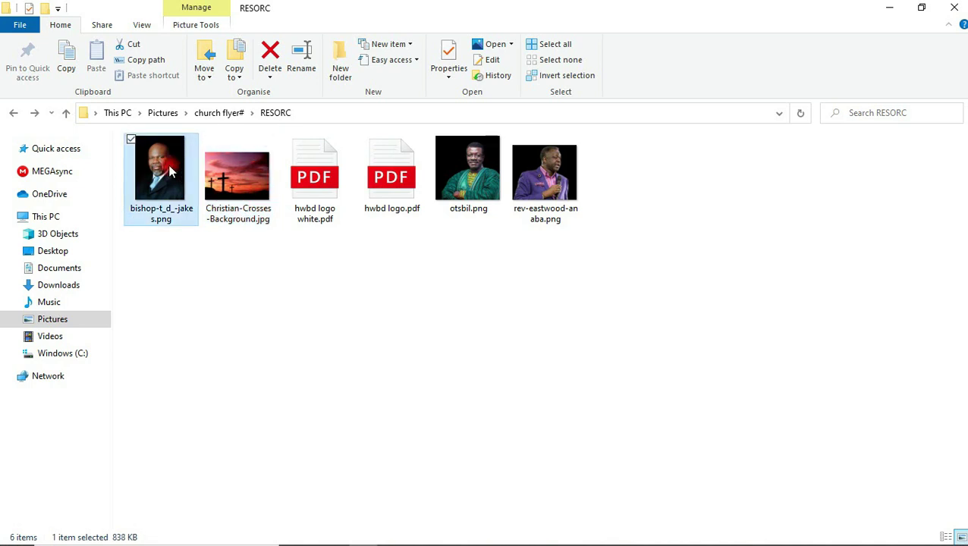
{"action": "left_click_drag", "start_coordinate": [170, 172], "coordinate": [413, 325]}
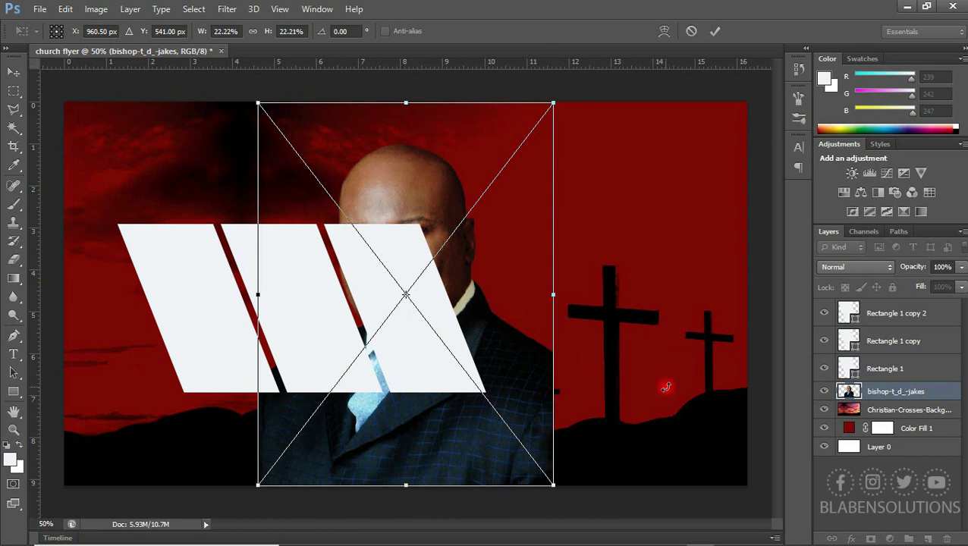
Place the bishop's portrait above the white panels, scaled to about 11.36% over the right panel
{"action": "key", "text": "Return"}
{"action": "left_click_drag", "start_coordinate": [886, 392], "coordinate": [882, 304]}
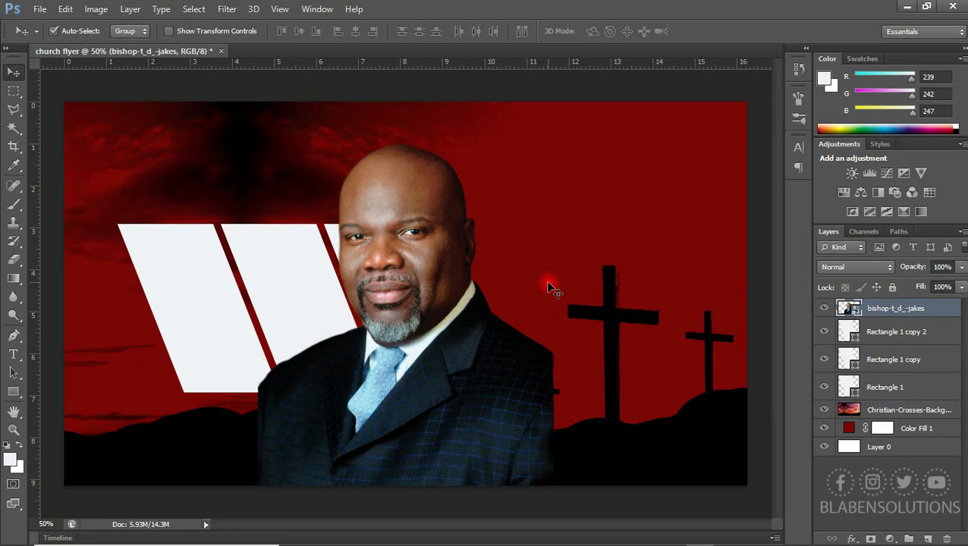
{"action": "key", "text": "ctrl+t"}
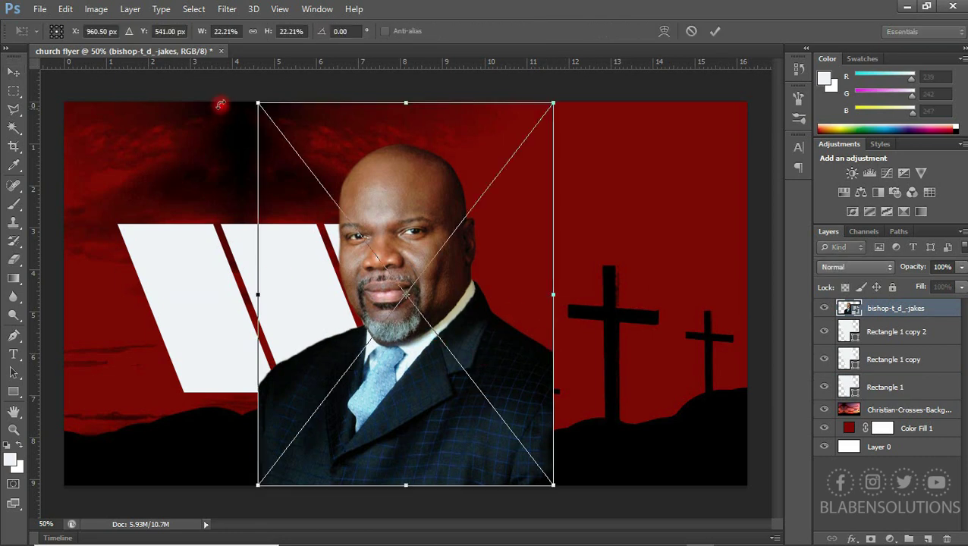
{"action": "left_click_drag", "start_coordinate": [255, 102], "coordinate": [383, 266]}
{"action": "left_click_drag", "start_coordinate": [486, 325], "coordinate": [415, 246]}
{"action": "left_click_drag", "start_coordinate": [311, 182], "coordinate": [335, 209]}
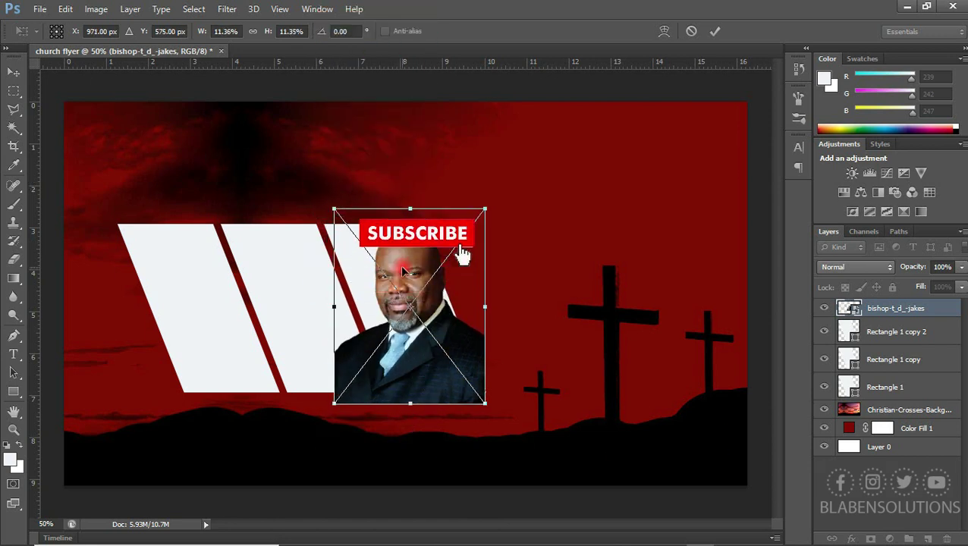
{"action": "left_click_drag", "start_coordinate": [403, 271], "coordinate": [408, 267]}
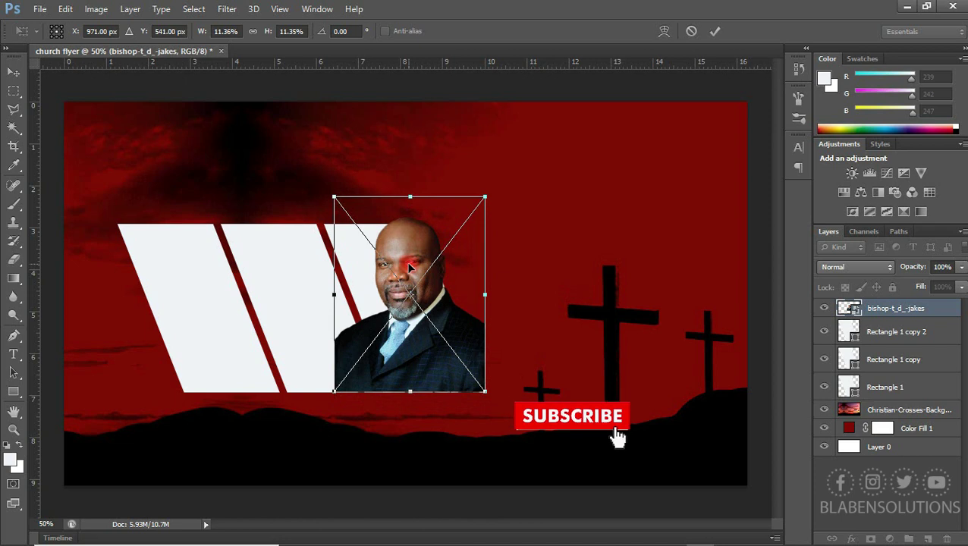
{"action": "key", "text": "Return"}
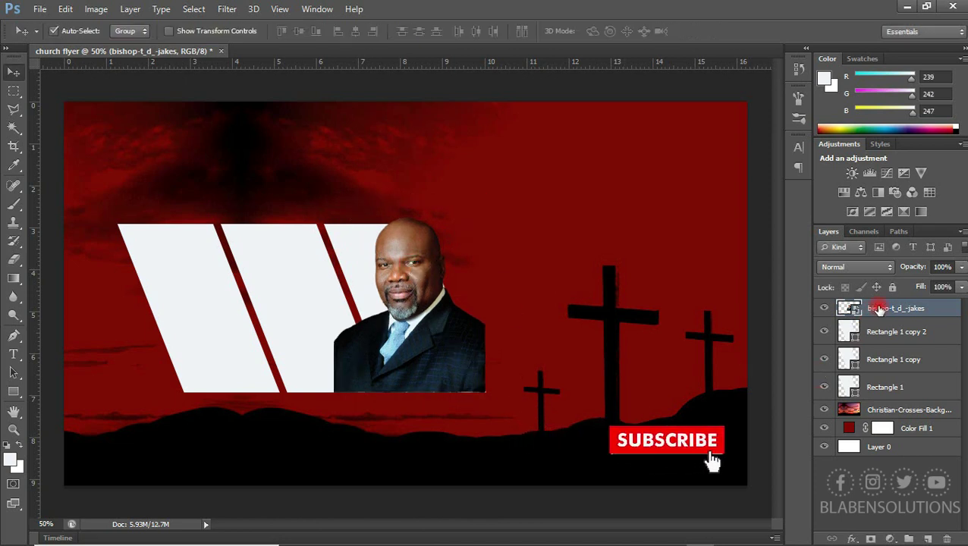
{"action": "left_click", "coordinate": [826, 334]}
Clip the bishop's portrait into the right panel, nudged about 0.15 cm right and 0.17 cm down
{"action": "left_click", "coordinate": [825, 334]}
{"action": "right_click", "coordinate": [883, 315]}
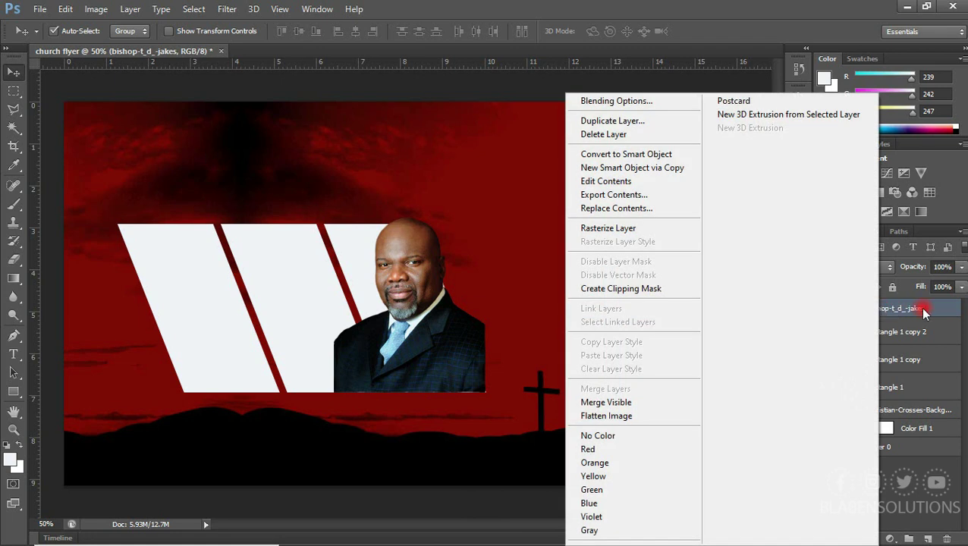
{"action": "left_click", "coordinate": [623, 287]}
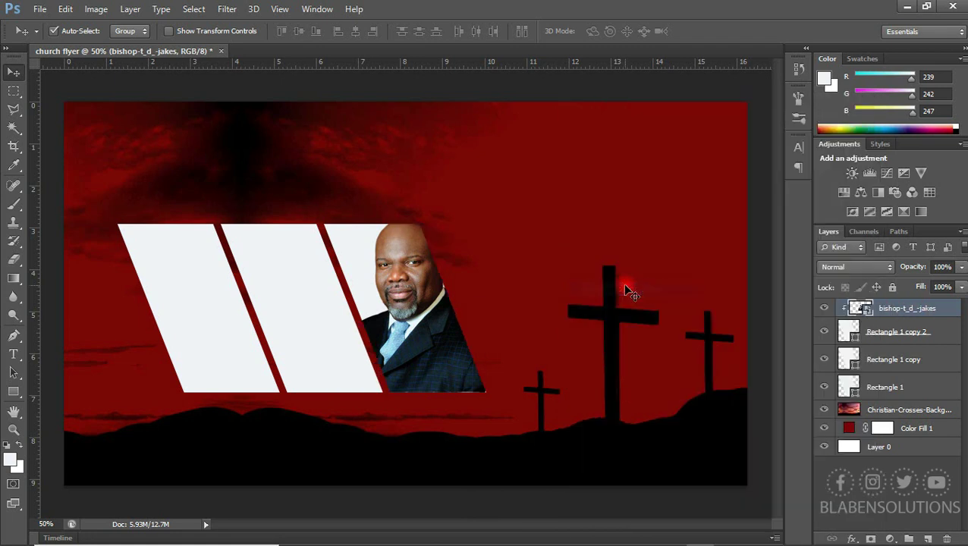
{"action": "left_click_drag", "start_coordinate": [437, 333], "coordinate": [447, 349]}
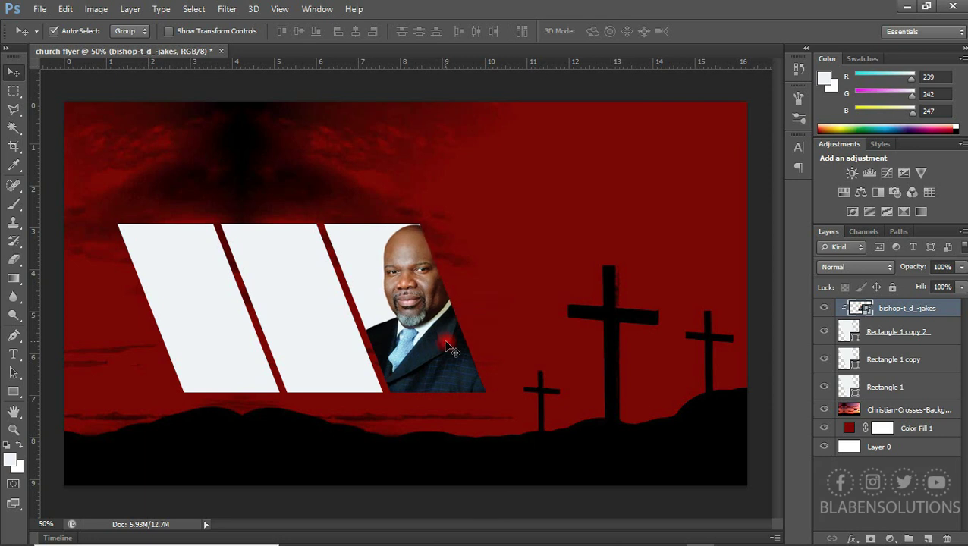
{"action": "left_click", "coordinate": [600, 370]}
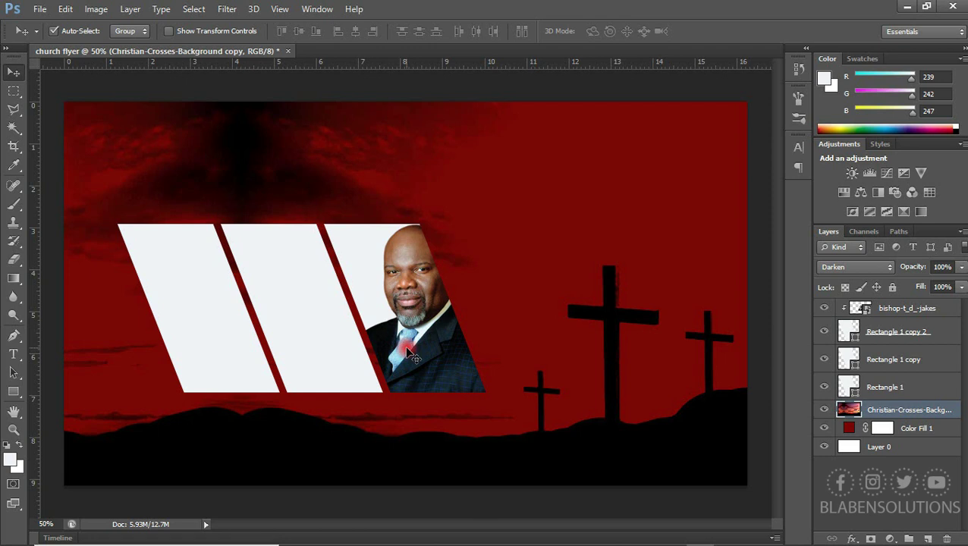
Bring the purple-suited and green-robed speaker photos into the flyer, hiding the purple-suited one
{"action": "key", "text": "alt+Tab"}
{"action": "left_click_drag", "start_coordinate": [553, 167], "coordinate": [556, 415]}
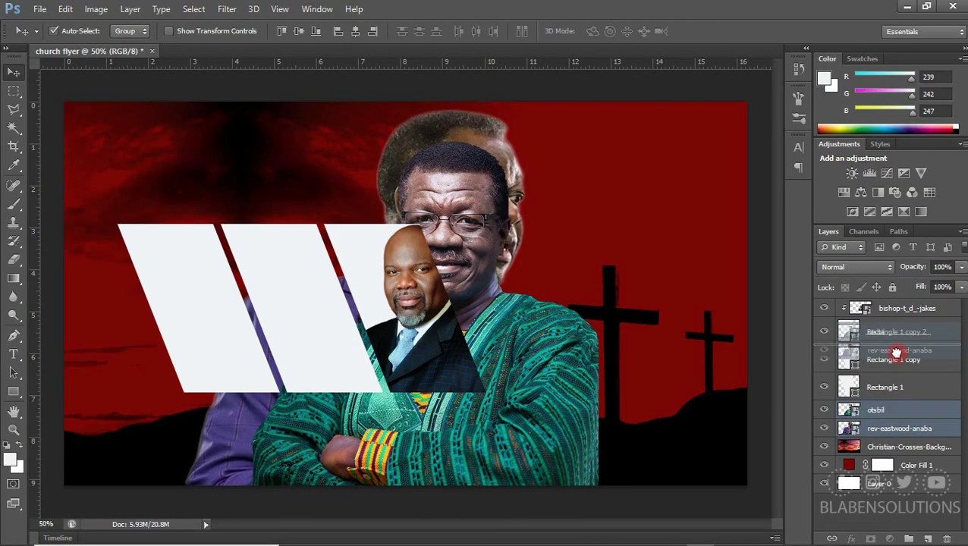
{"action": "left_click_drag", "start_coordinate": [899, 428], "coordinate": [880, 383]}
{"action": "left_click", "coordinate": [824, 372]}
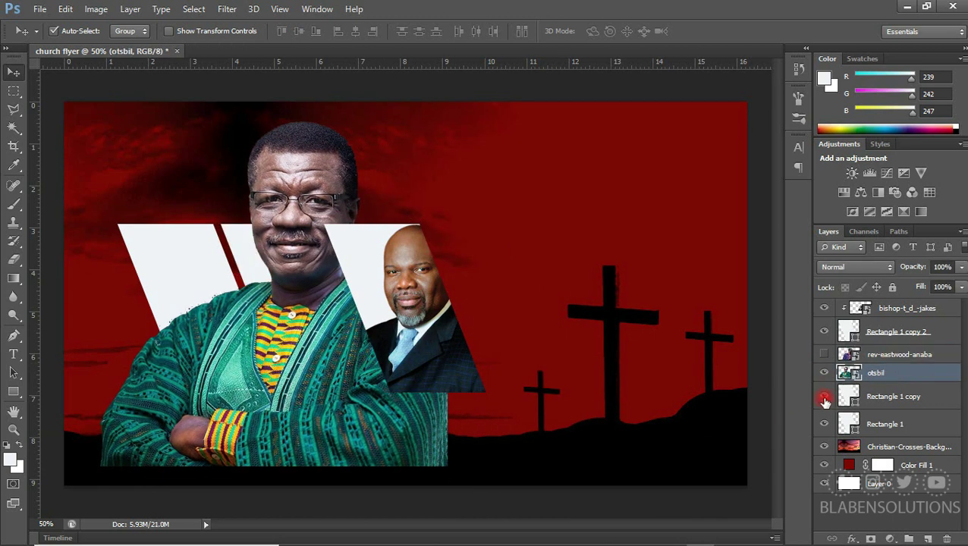
Shrink the green-robed photo, clip it into the middle panel, and move the purple photo above the left panel
{"action": "key", "text": "ctrl+t"}
{"action": "left_click_drag", "start_coordinate": [51, 71], "coordinate": [342, 374]}
{"action": "key", "text": "Return"}
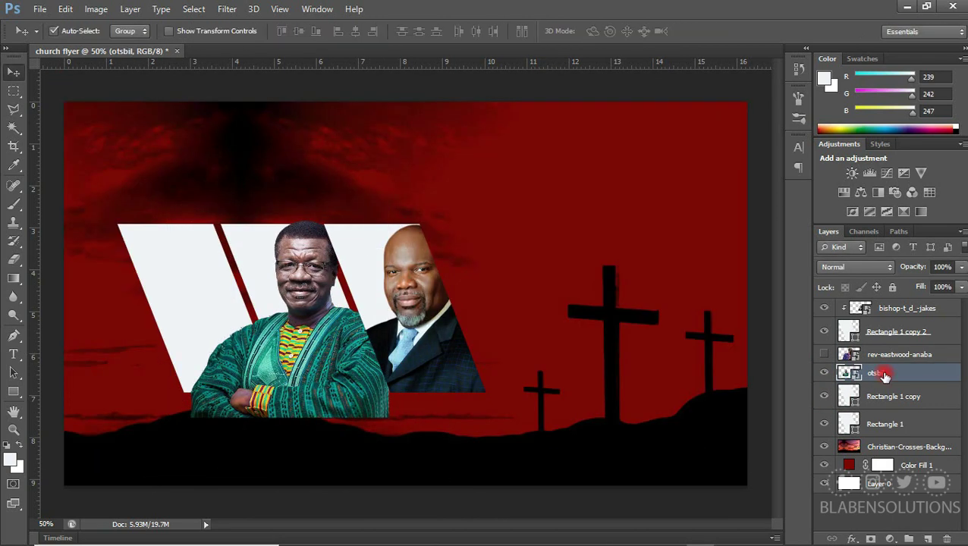
{"action": "left_click", "coordinate": [838, 384], "text": "alt"}
{"action": "left_click", "coordinate": [633, 286]}
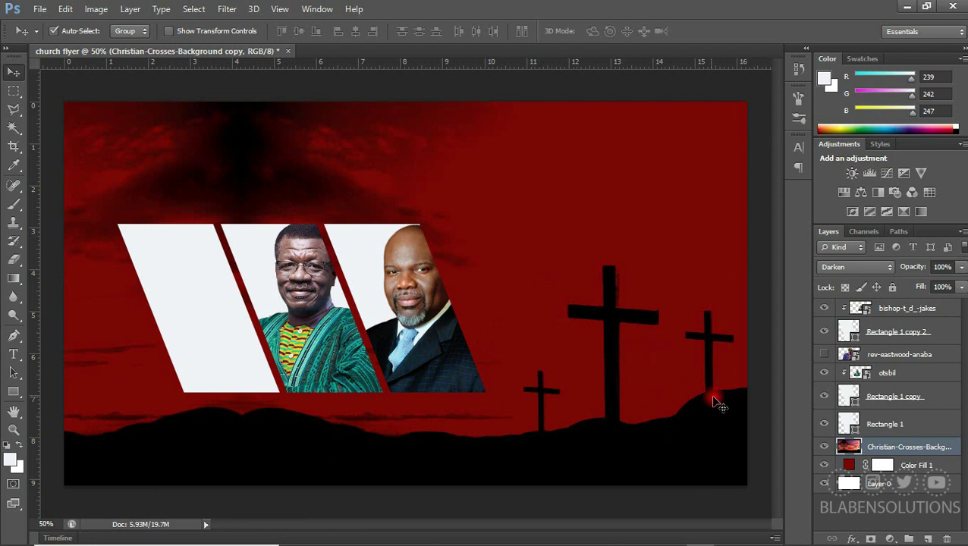
{"action": "left_click_drag", "start_coordinate": [899, 354], "coordinate": [899, 400]}
{"action": "key", "text": "ctrl+t"}
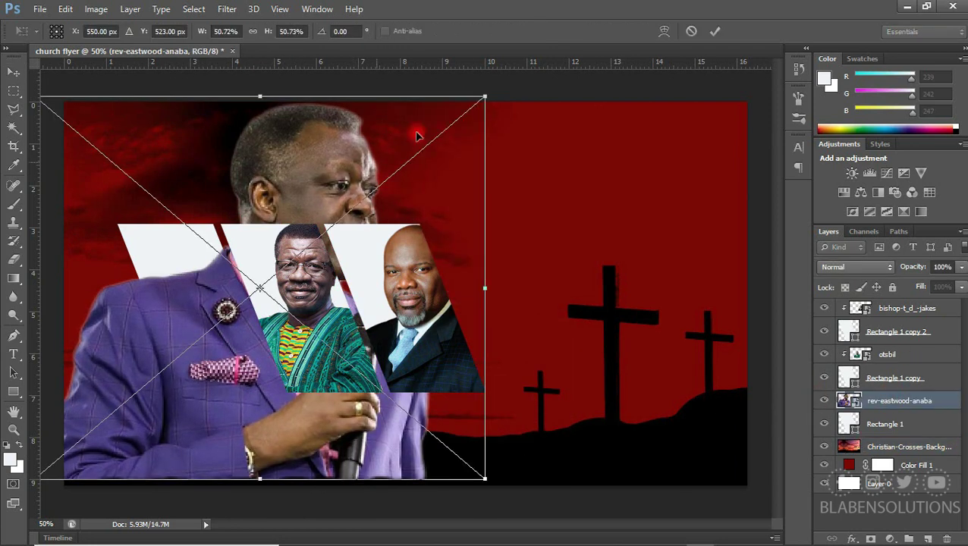
Flip the purple-suited photo horizontally, scale it, and clip it into the left panel, shifted left
{"action": "left_click_drag", "start_coordinate": [485, 97], "coordinate": [299, 292]}
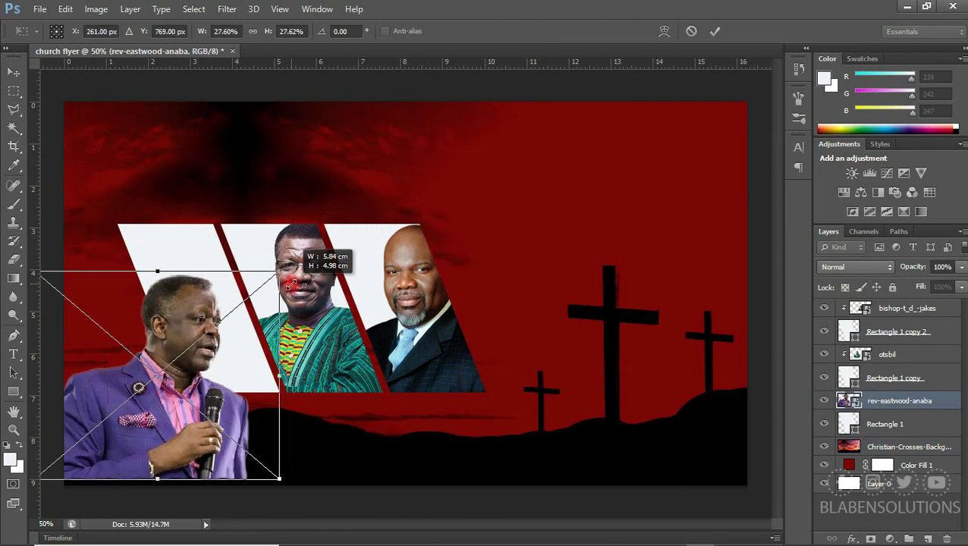
{"action": "right_click", "coordinate": [255, 123]}
{"action": "left_click", "coordinate": [337, 318]}
{"action": "left_click_drag", "start_coordinate": [91, 206], "coordinate": [112, 225]}
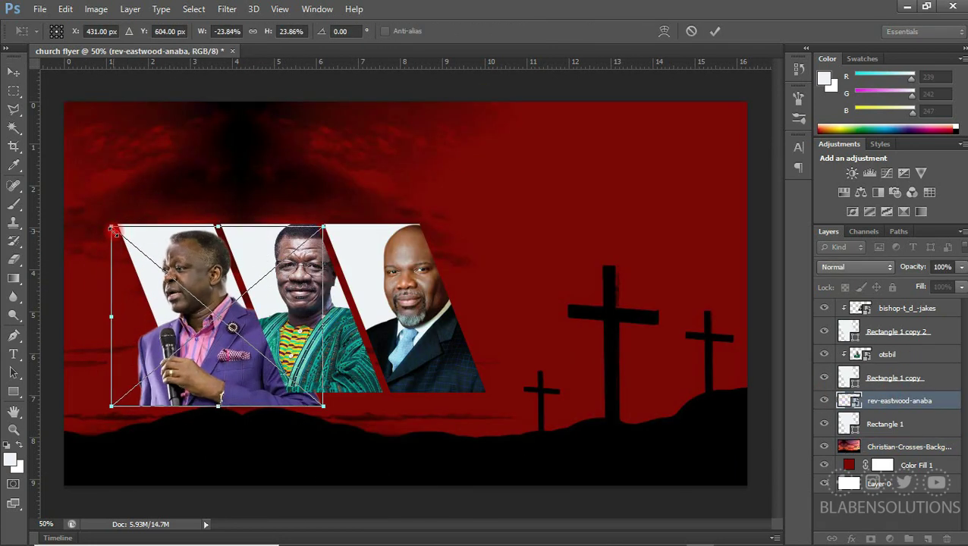
{"action": "key", "text": "Return"}
{"action": "key", "text": "ctrl+alt+g"}
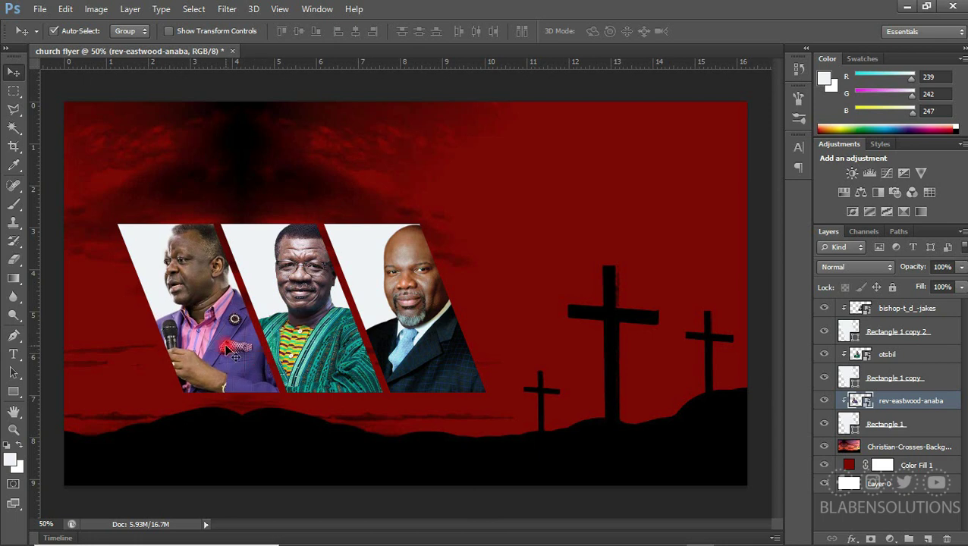
{"action": "key", "text": "ctrl+t"}
{"action": "left_click_drag", "start_coordinate": [218, 351], "coordinate": [161, 349]}
{"action": "key", "text": "Return"}
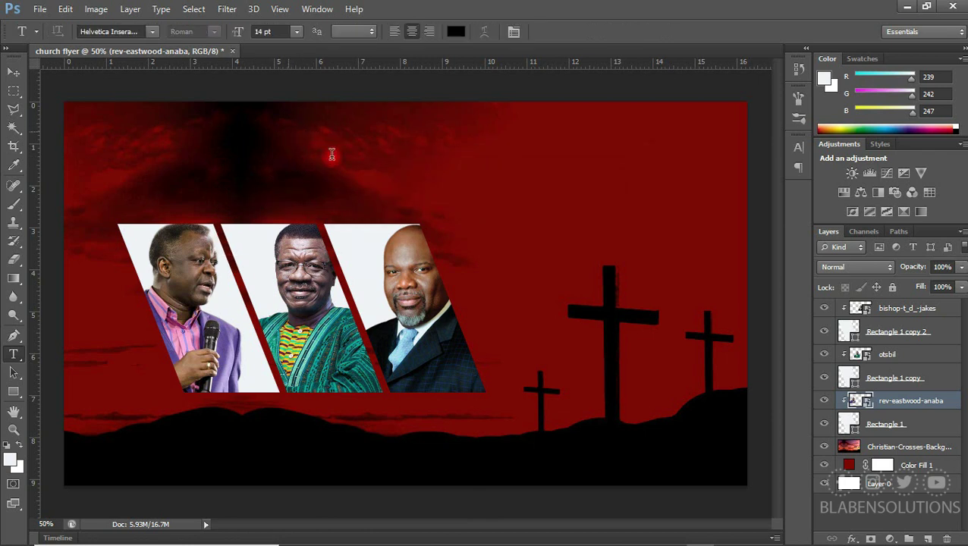
Start the heading text near the flyer's top and make it white
{"action": "left_click", "coordinate": [289, 131]}
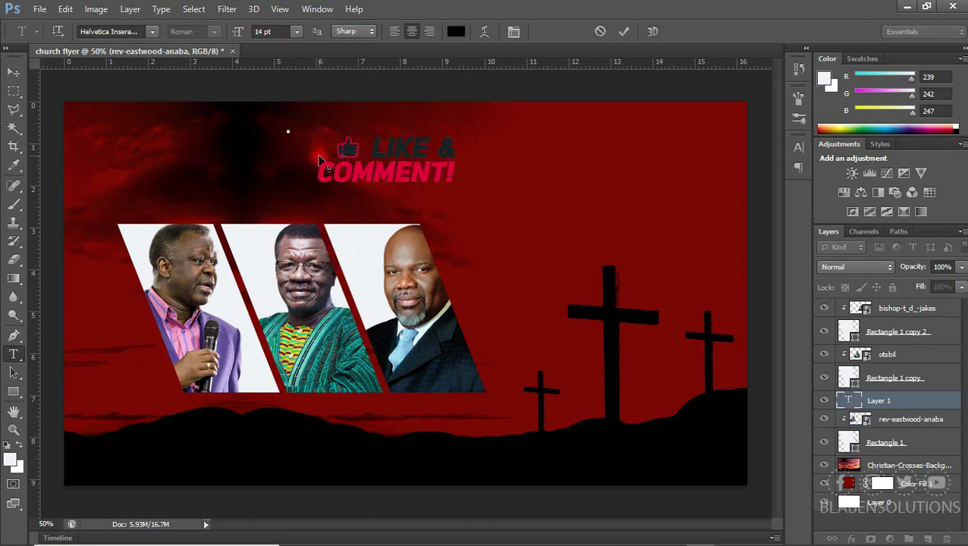
{"action": "type", "text": "NEW"}
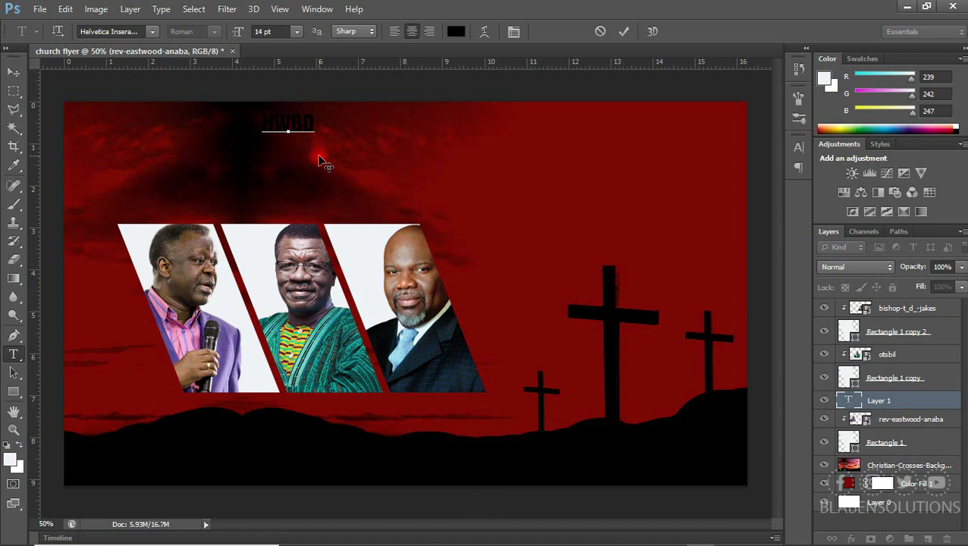
{"action": "key", "text": "ctrl+a"}
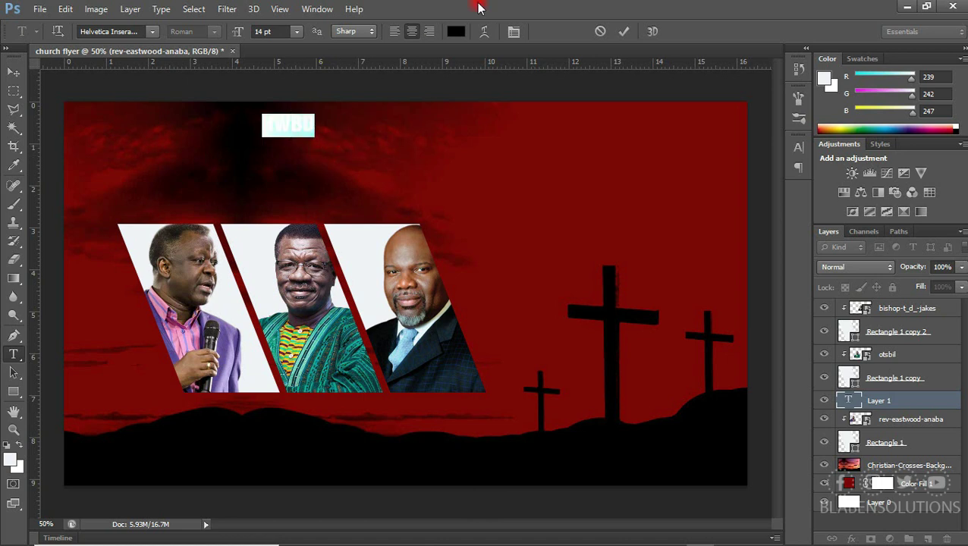
{"action": "left_click", "coordinate": [455, 32]}
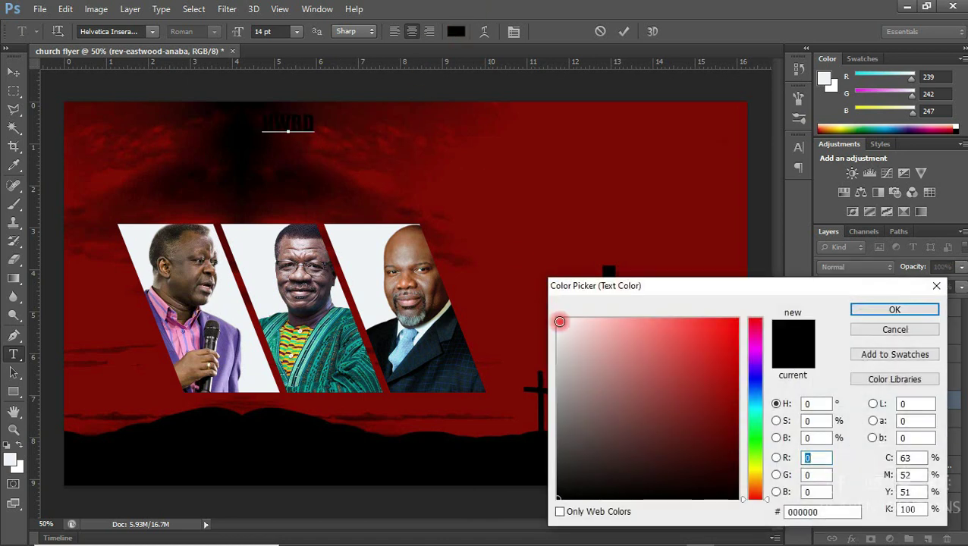
{"action": "left_click", "coordinate": [555, 319]}
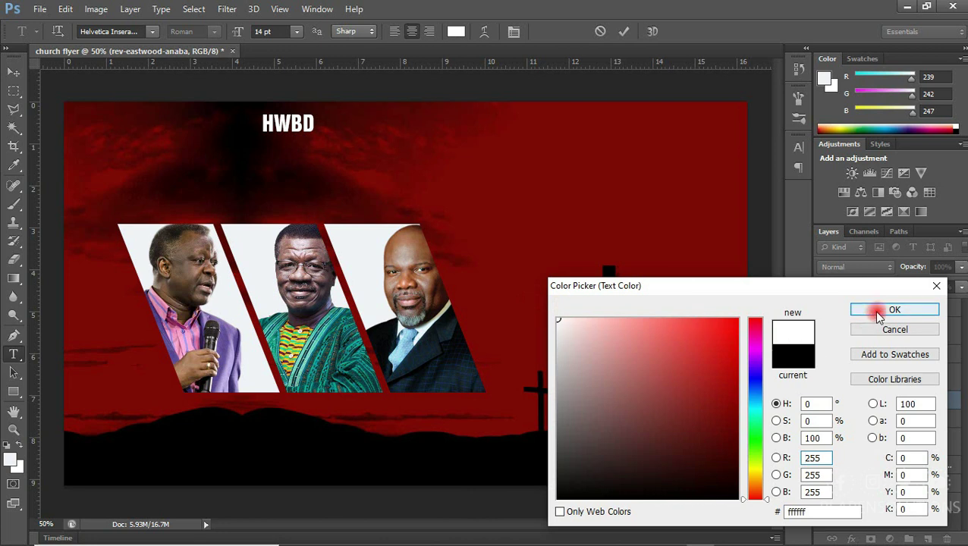
{"action": "left_click", "coordinate": [877, 312]}
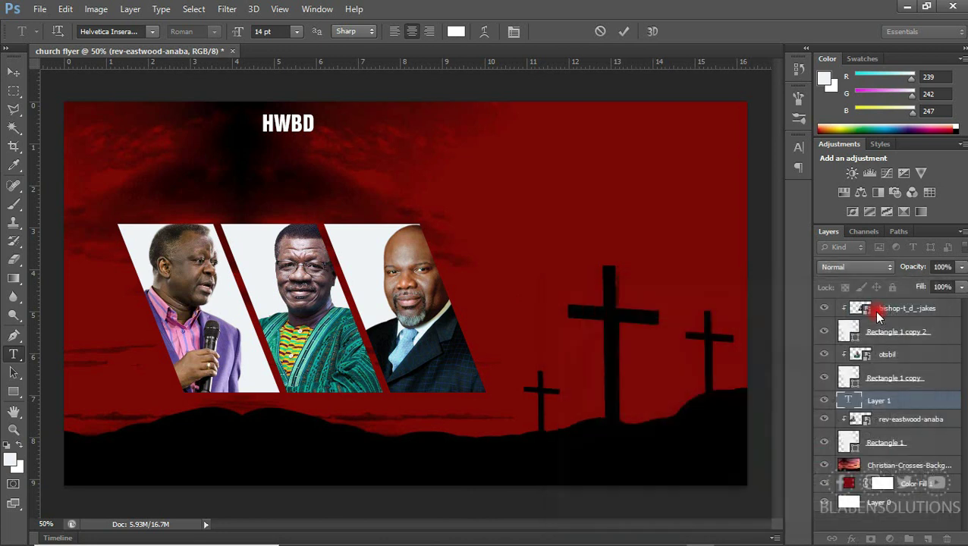
Finish typing the heading as HWBD ASSOCIATION INTERNATIONAL, correcting the typos
{"action": "left_click", "coordinate": [315, 126]}
{"action": "type", "text": "A"}
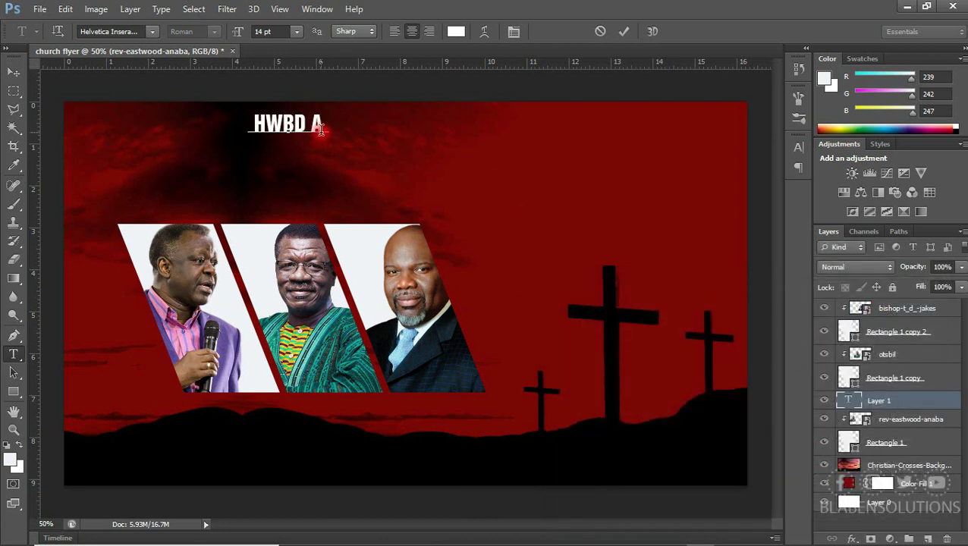
{"action": "type", "text": "SSOCIATIOn"}
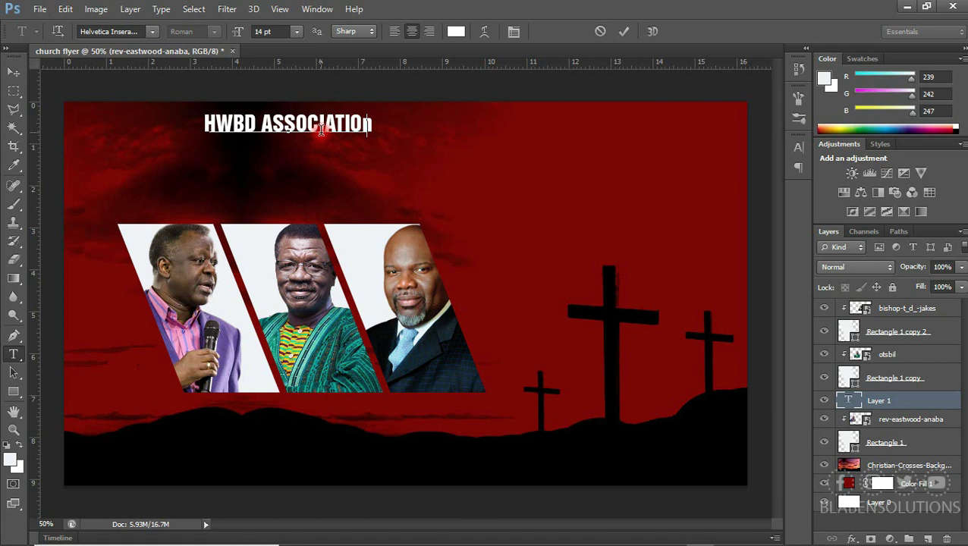
{"action": "key", "text": "BackSpace"}
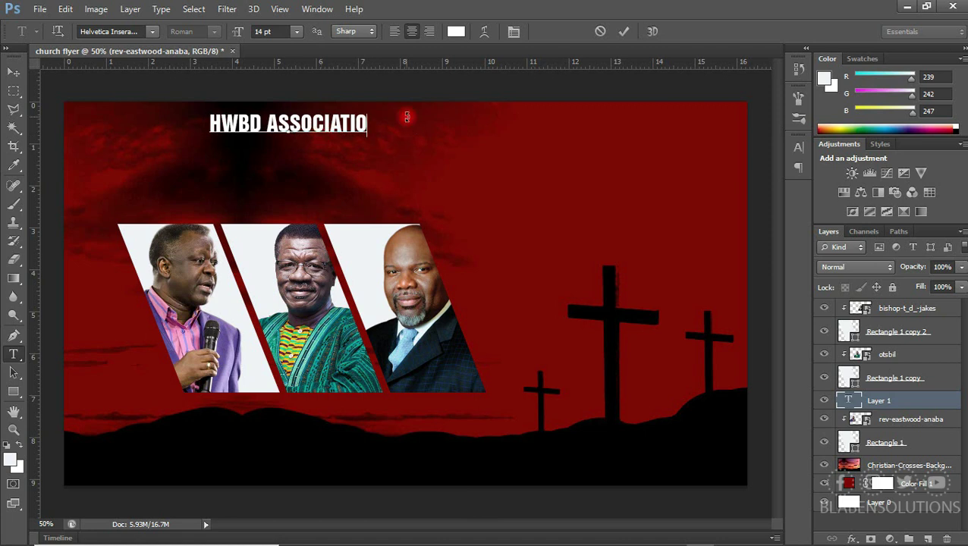
{"action": "type", "text": "N"}
{"action": "type", "text": " I"}
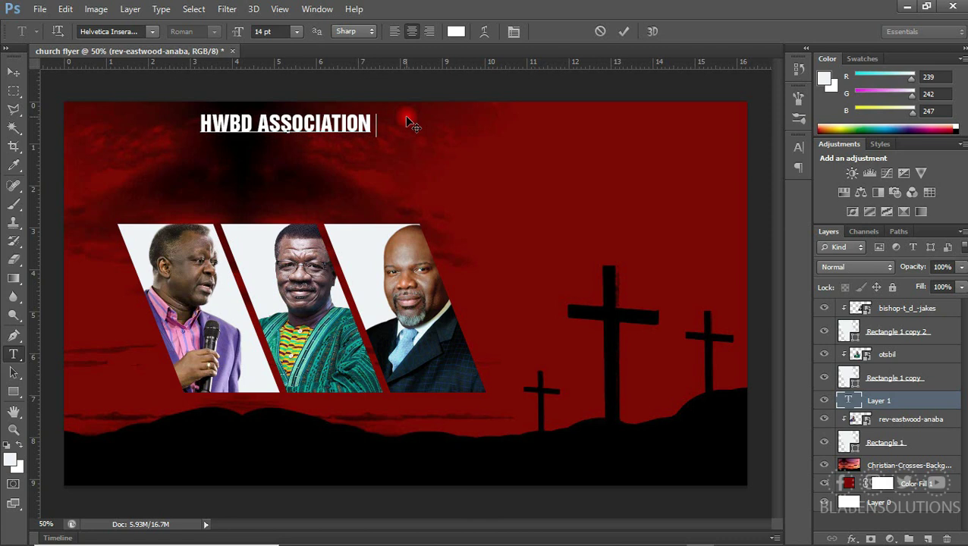
{"action": "type", "text": "TER"}
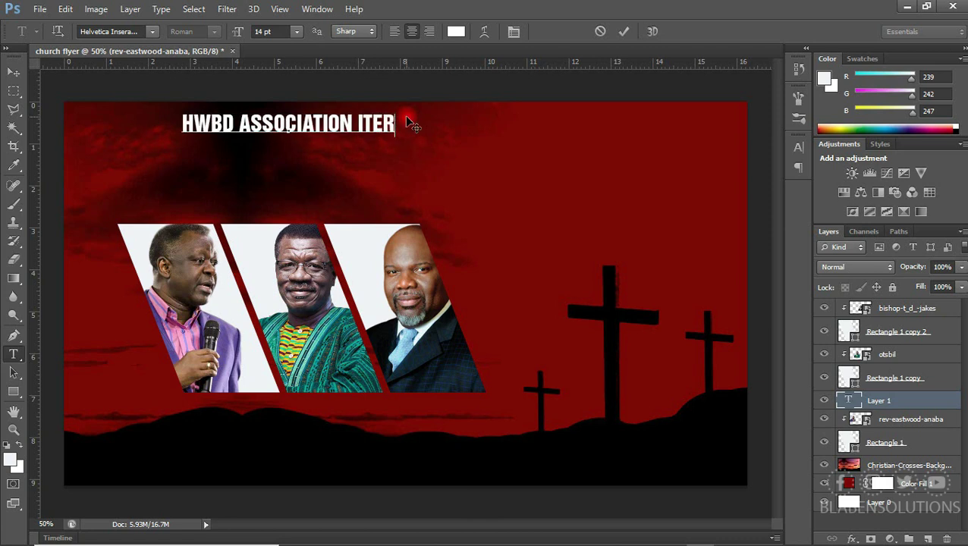
{"action": "key", "text": "BackSpace"}
{"action": "key", "text": "BackSpace"}
{"action": "key", "text": "BackSpace"}
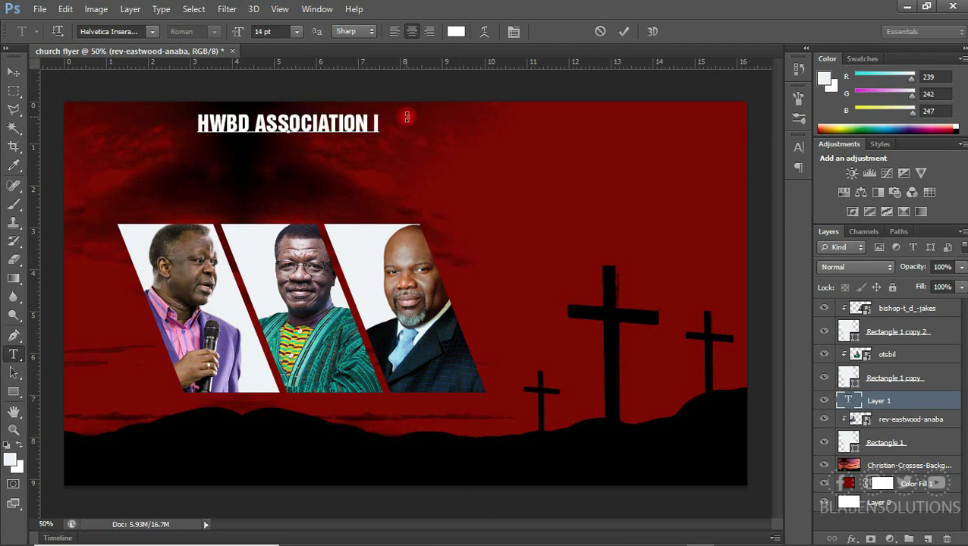
{"action": "key", "text": "ctrl"}
{"action": "type", "text": "N"}
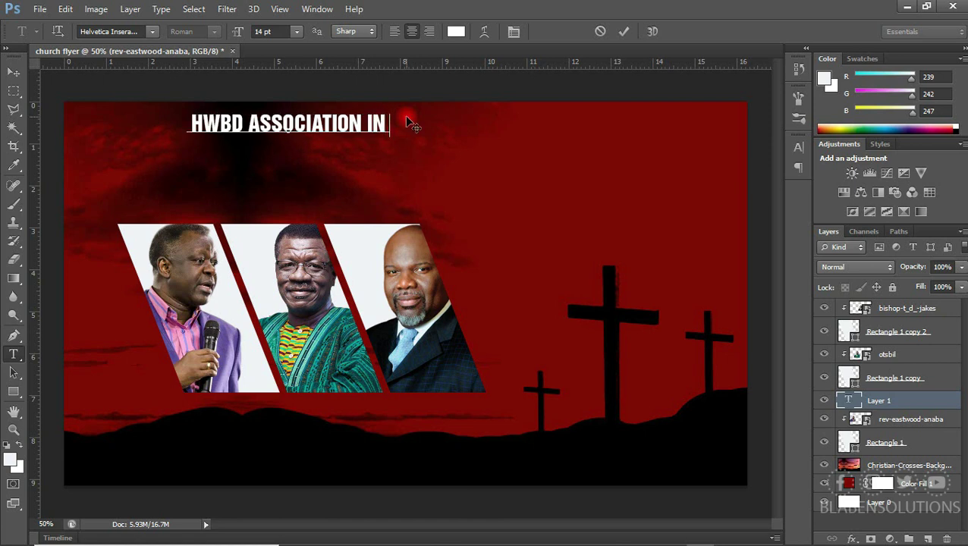
{"action": "type", "text": "TERNAT"}
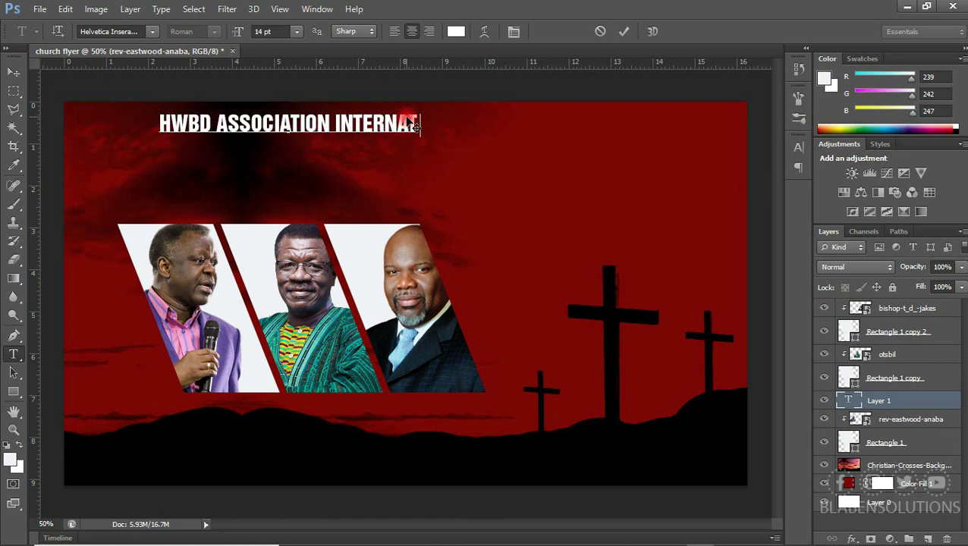
{"action": "type", "text": "IONAL"}
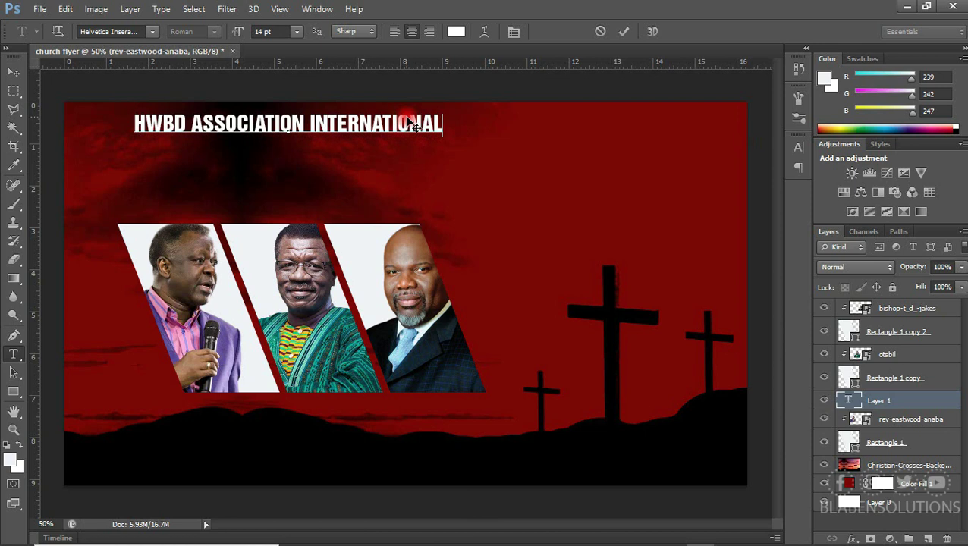
Set the heading to Myriad Pro Regular at 11 pt and centre it at the top edge
{"action": "left_click", "coordinate": [14, 74]}
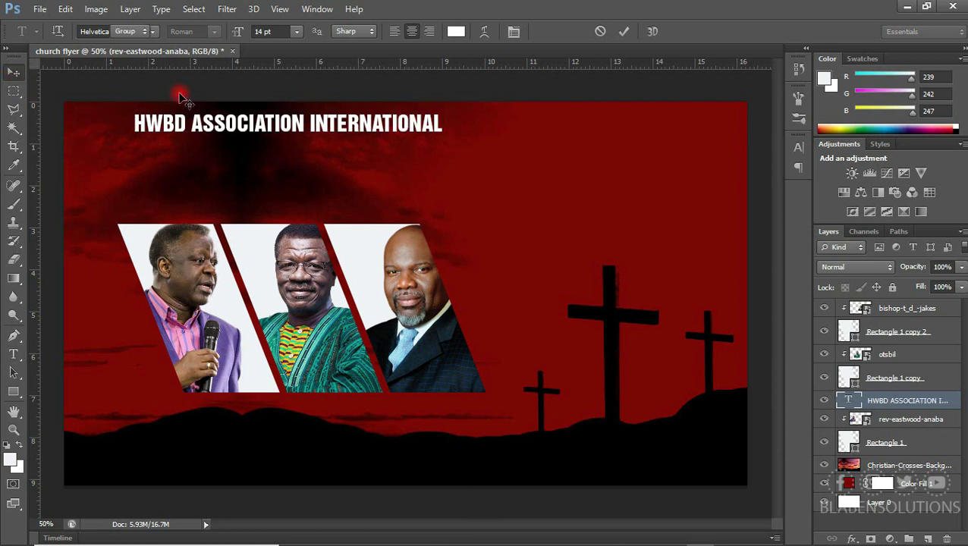
{"action": "left_click_drag", "start_coordinate": [227, 120], "coordinate": [324, 127]}
{"action": "left_click", "coordinate": [798, 146]}
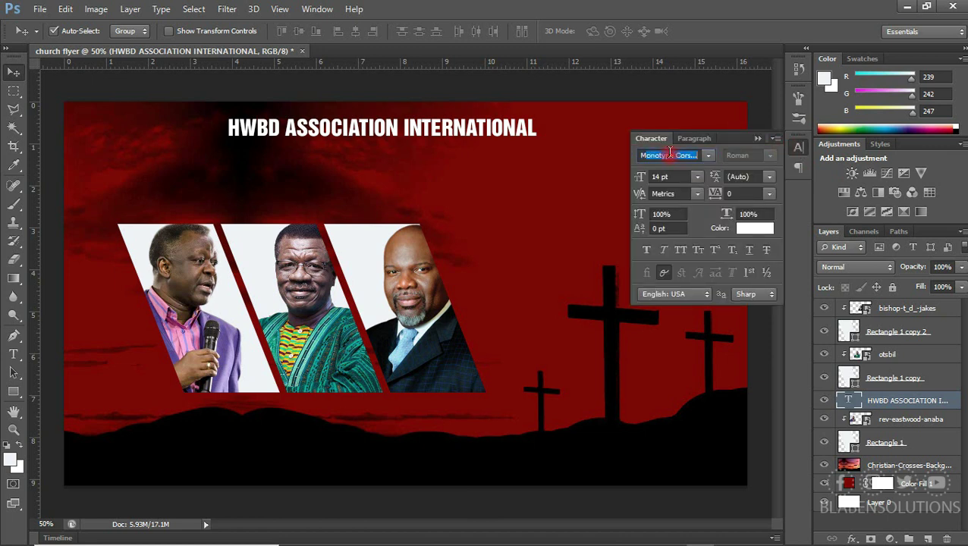
{"action": "key", "text": "Return"}
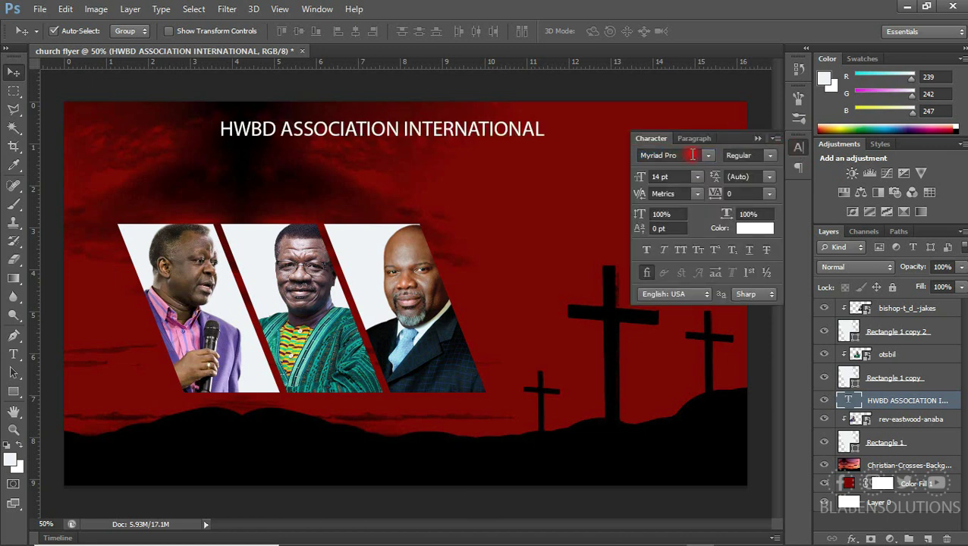
{"action": "left_click", "coordinate": [694, 177]}
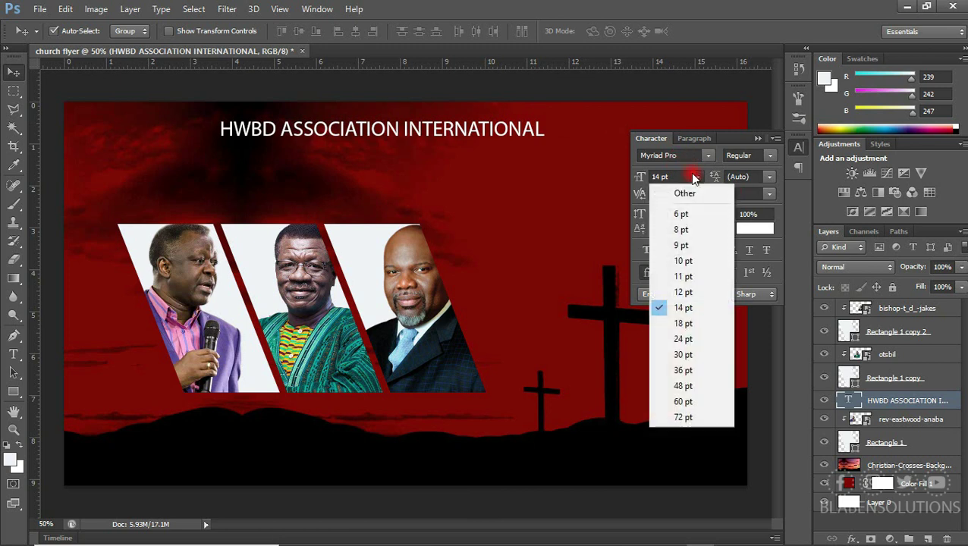
{"action": "left_click", "coordinate": [692, 277]}
{"action": "left_click_drag", "start_coordinate": [488, 133], "coordinate": [494, 125]}
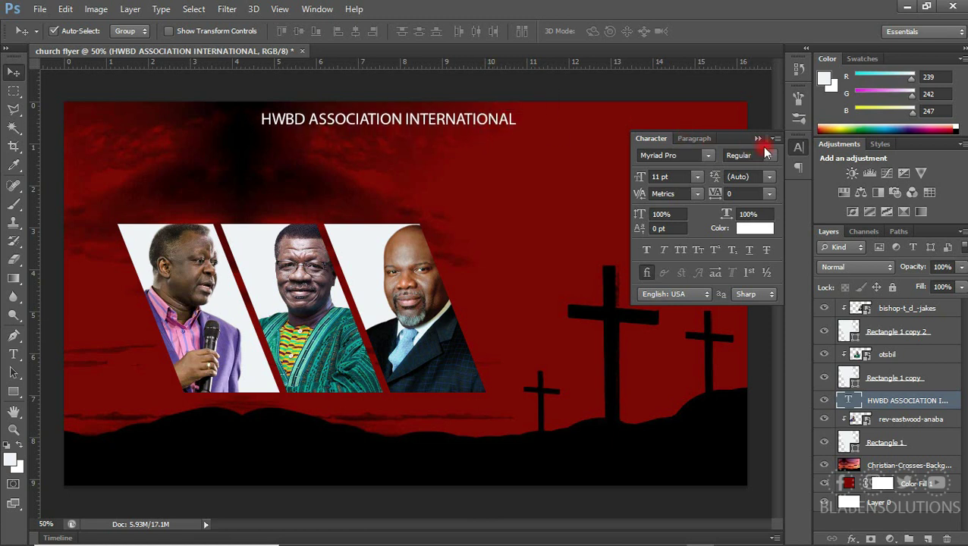
{"action": "left_click", "coordinate": [756, 138]}
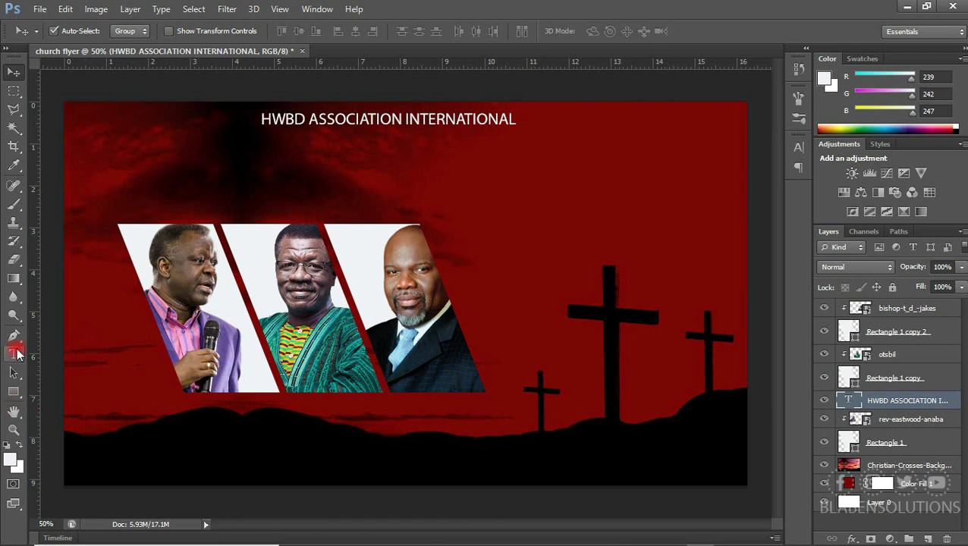
{"action": "left_click", "coordinate": [15, 353]}
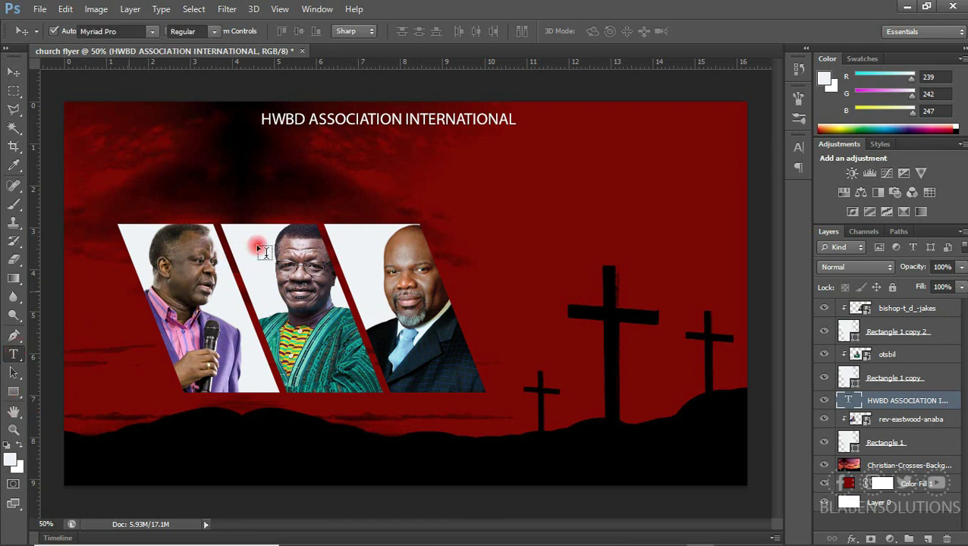
Type AMAZING GRACE above the photos in Helvetica Inserat
{"action": "left_click", "coordinate": [256, 187]}
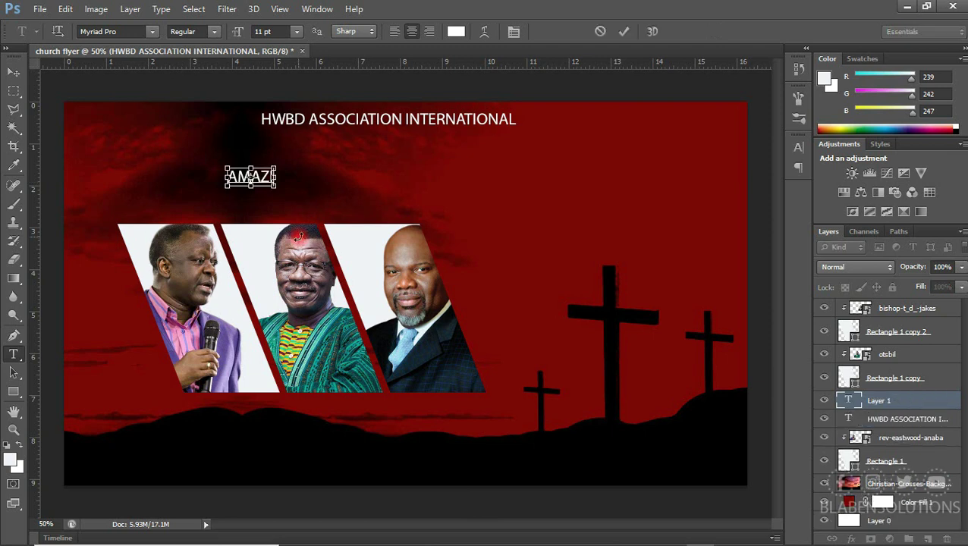
{"action": "key", "text": "ctrl+t"}
{"action": "left_click", "coordinate": [683, 155]}
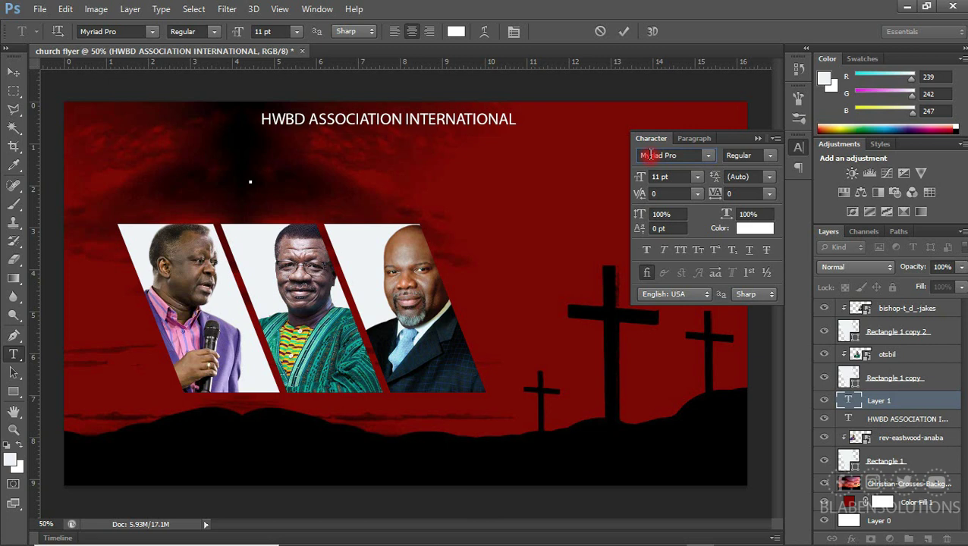
{"action": "type", "text": "Helvetica Inserat"}
{"action": "key", "text": "Return"}
{"action": "type", "text": "AMAZING GRACE"}
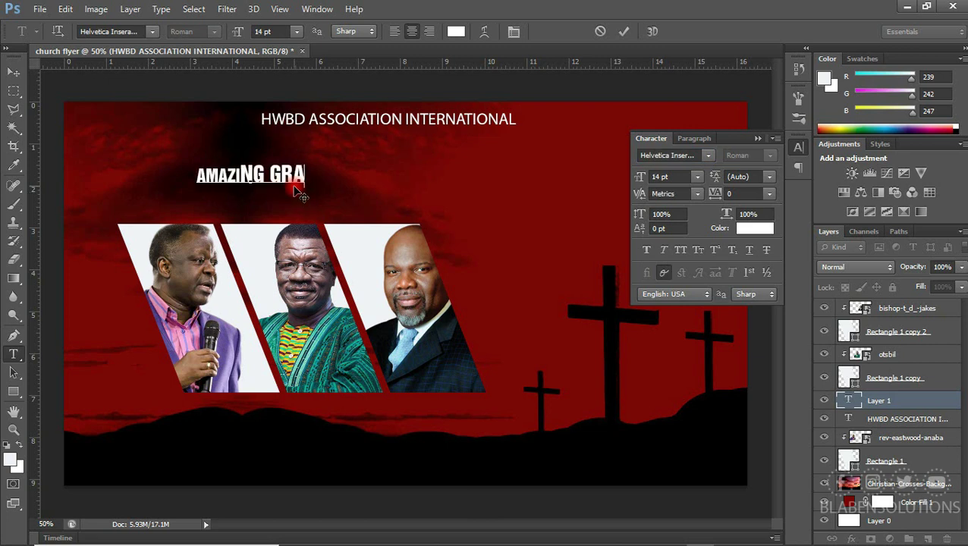
{"action": "left_click", "coordinate": [624, 31]}
Set AMAZING GRACE to 24 pt, enlarge it to about double size, and position it above the photos
{"action": "left_click", "coordinate": [697, 176]}
{"action": "left_click", "coordinate": [680, 337]}
{"action": "left_click", "coordinate": [13, 72]}
{"action": "key", "text": "ctrl+t"}
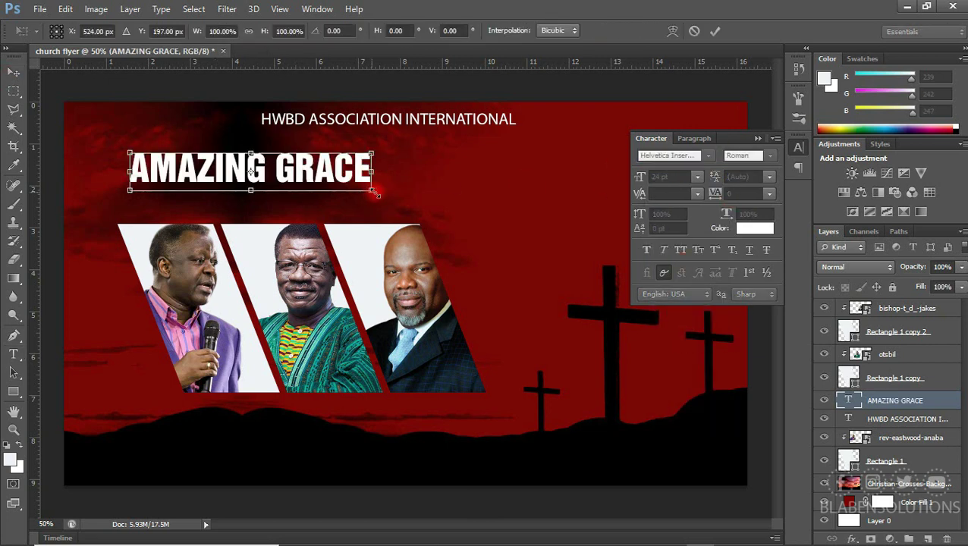
{"action": "left_click_drag", "start_coordinate": [372, 186], "coordinate": [616, 230]}
{"action": "left_click_drag", "start_coordinate": [595, 193], "coordinate": [604, 174]}
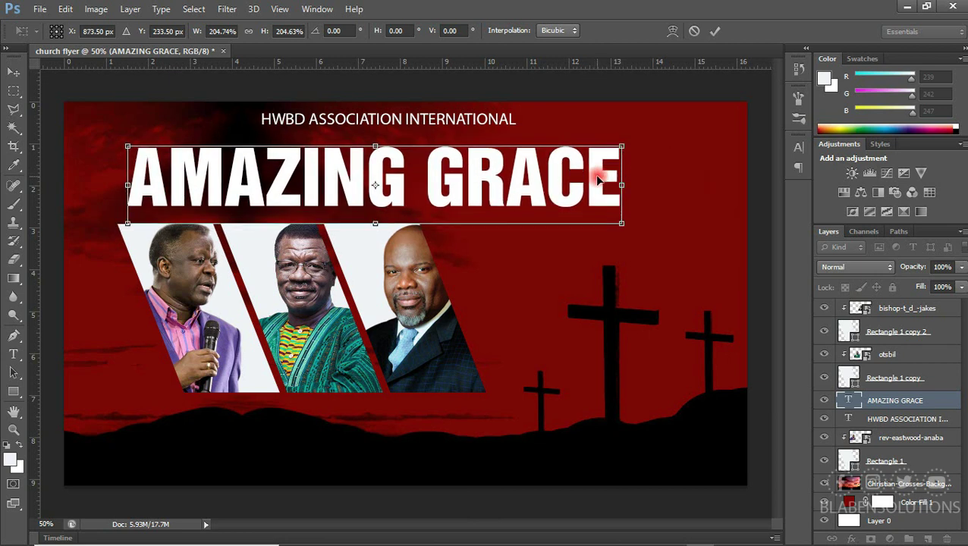
{"action": "key", "text": "Return"}
Add SEMINAR below the headline at 18 pt
{"action": "key", "text": "t"}
{"action": "left_click", "coordinate": [455, 247]}
{"action": "type", "text": "SEMINAR"}
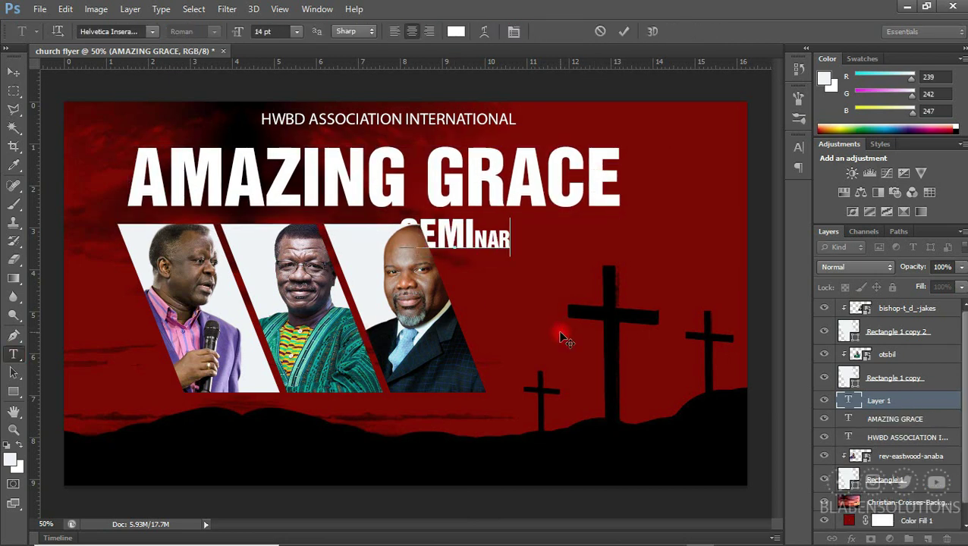
{"action": "key", "text": "ctrl+Return"}
{"action": "key", "text": "v"}
{"action": "left_click", "coordinate": [798, 147]}
{"action": "left_click", "coordinate": [697, 176]}
{"action": "left_click", "coordinate": [687, 312]}
Give SEMINAR 340 tracking and yellow colour, then lower both headline lines slightly
{"action": "left_click", "coordinate": [769, 194]}
{"action": "left_click", "coordinate": [757, 400]}
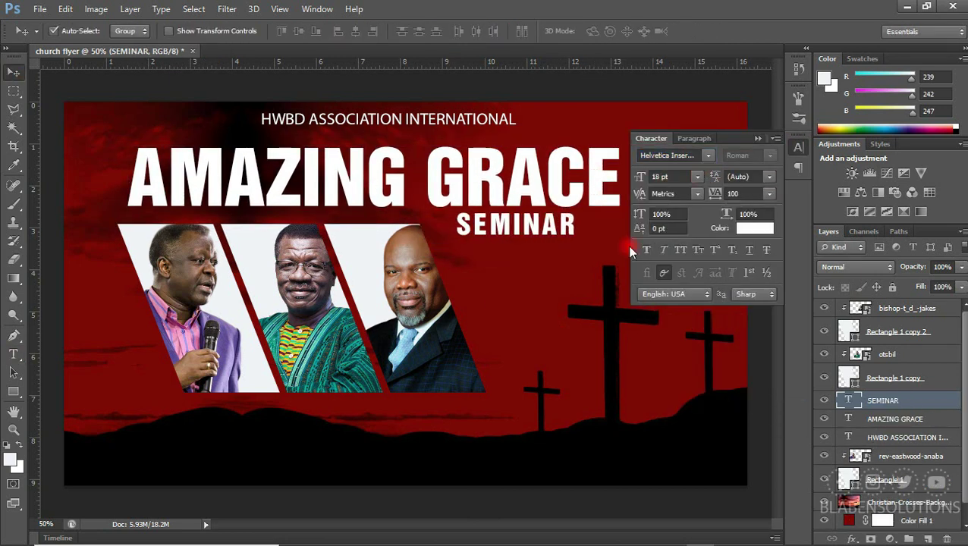
{"action": "left_click_drag", "start_coordinate": [715, 194], "coordinate": [725, 193]}
{"action": "left_click", "coordinate": [755, 227]}
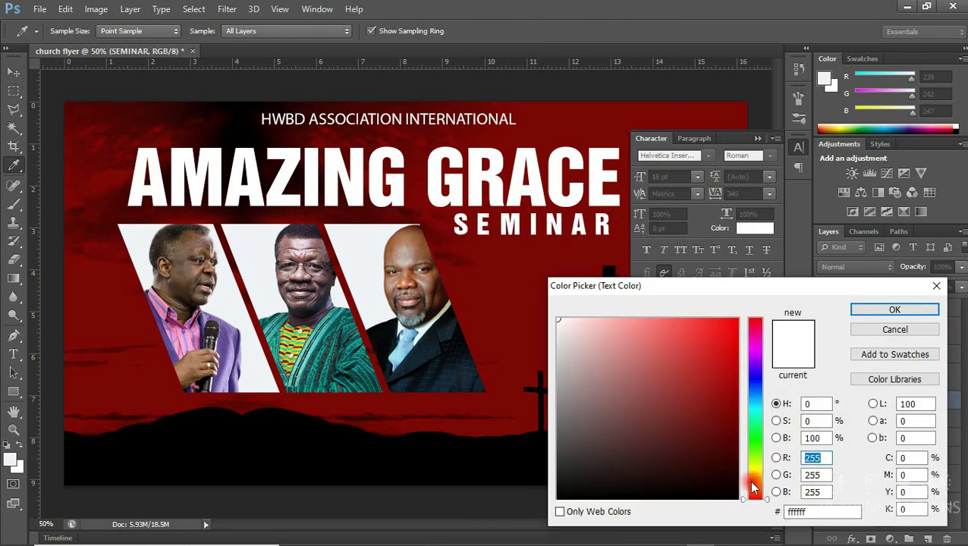
{"action": "left_click", "coordinate": [756, 477]}
{"action": "left_click", "coordinate": [744, 319]}
{"action": "left_click", "coordinate": [869, 311]}
{"action": "left_click", "coordinate": [509, 199], "text": "shift"}
{"action": "left_click_drag", "start_coordinate": [530, 190], "coordinate": [540, 203]}
{"action": "left_click", "coordinate": [757, 138]}
Draw a no-fill, white-outline rectangle around the photo strip and start slanting its top edge
{"action": "left_click", "coordinate": [14, 391]}
{"action": "mouse_move", "coordinate": [104, 219]}
{"action": "left_mouse_down"}
{"action": "mouse_move", "coordinate": [458, 317]}
{"action": "mouse_move", "coordinate": [506, 416]}
{"action": "left_mouse_up"}
{"action": "left_click", "coordinate": [129, 32]}
{"action": "left_click", "coordinate": [59, 48]}
{"action": "left_click", "coordinate": [180, 31]}
{"action": "left_click", "coordinate": [119, 99]}
{"action": "left_click", "coordinate": [179, 31]}
{"action": "left_click", "coordinate": [209, 31]}
{"action": "left_click", "coordinate": [181, 33]}
{"action": "key", "text": "v"}
{"action": "key", "text": "ctrl+t"}
{"action": "left_click_drag", "start_coordinate": [343, 224], "coordinate": [250, 212], "text": "ctrl"}
Resize the white frame to fit the three portraits, about 4 cm high
{"action": "key", "text": "Return"}
{"action": "key", "text": "ctrl+t"}
{"action": "left_click_drag", "start_coordinate": [505, 221], "coordinate": [469, 242]}
{"action": "left_click_drag", "start_coordinate": [294, 415], "coordinate": [296, 397]}
{"action": "left_click_drag", "start_coordinate": [485, 308], "coordinate": [493, 308]}
{"action": "left_click_drag", "start_coordinate": [298, 224], "coordinate": [298, 220]}
Skew the frame into a parallelogram matching the angled photo strips and commit it
{"action": "right_click", "coordinate": [233, 272]}
{"action": "left_click", "coordinate": [262, 341]}
{"action": "left_click_drag", "start_coordinate": [103, 308], "coordinate": [112, 311]}
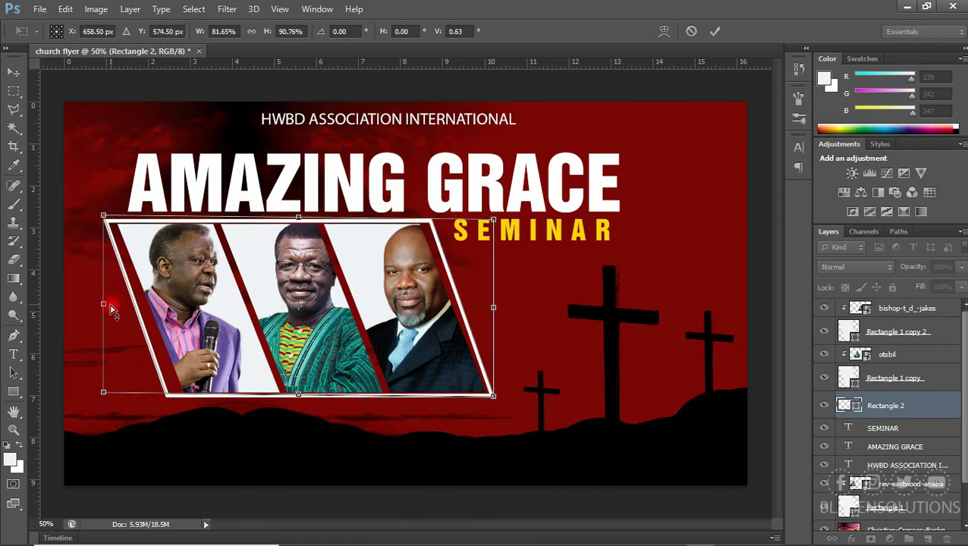
{"action": "left_click_drag", "start_coordinate": [298, 395], "coordinate": [304, 393]}
{"action": "left_click_drag", "start_coordinate": [298, 219], "coordinate": [302, 218]}
{"action": "left_click_drag", "start_coordinate": [497, 221], "coordinate": [496, 216]}
{"action": "left_click_drag", "start_coordinate": [500, 398], "coordinate": [499, 404]}
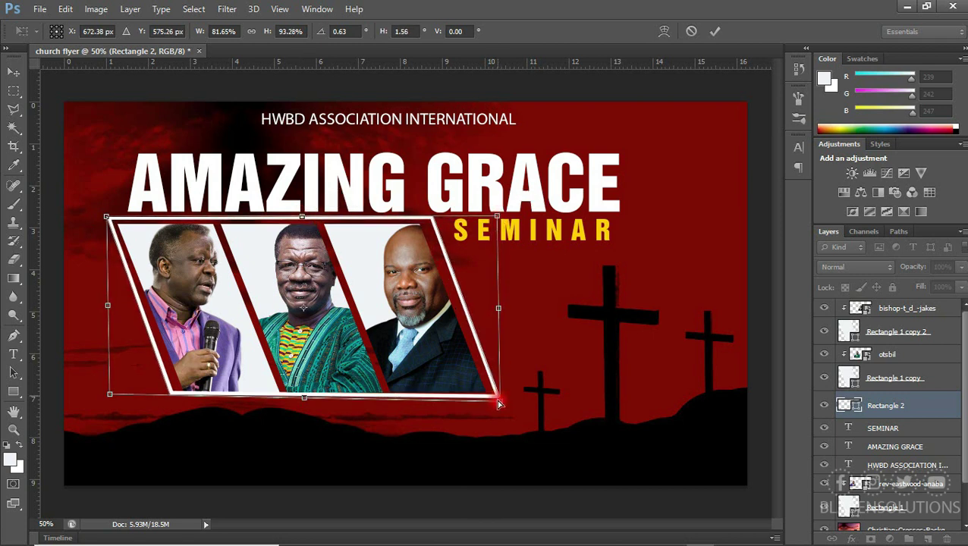
{"action": "key", "text": "Return"}
{"action": "left_click", "coordinate": [14, 354]}
{"action": "left_click", "coordinate": [500, 300]}
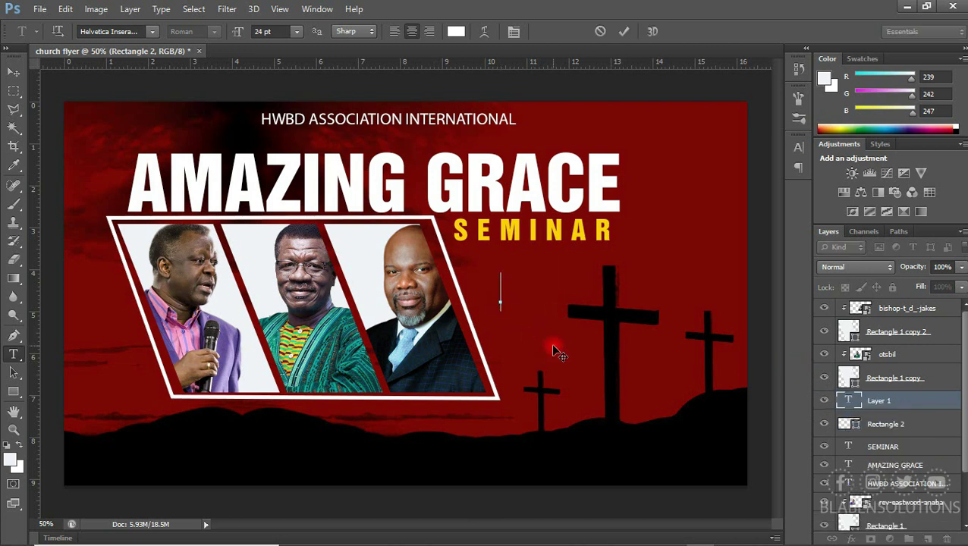
Add a 10 pt THEME label beneath SEMINAR, coloured with SEMINAR's yellow
{"action": "type", "text": "THEME"}
{"action": "left_click", "coordinate": [14, 71]}
{"action": "left_click", "coordinate": [799, 147]}
{"action": "left_click", "coordinate": [697, 176]}
{"action": "left_click", "coordinate": [683, 261]}
{"action": "left_click_drag", "start_coordinate": [501, 294], "coordinate": [494, 279]}
{"action": "left_click", "coordinate": [754, 229]}
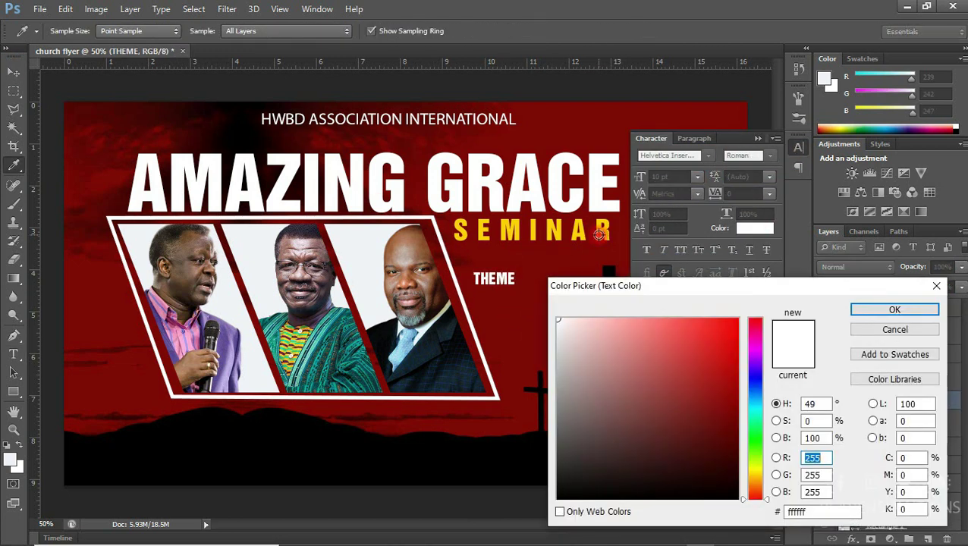
{"action": "left_click", "coordinate": [599, 235]}
{"action": "key", "text": "Return"}
Type the theme lines DEVELOPING A STRONG, WORSHIP and CULTURE IN YOUR CHURCH
{"action": "type", "text": "OPING A STRONG"}
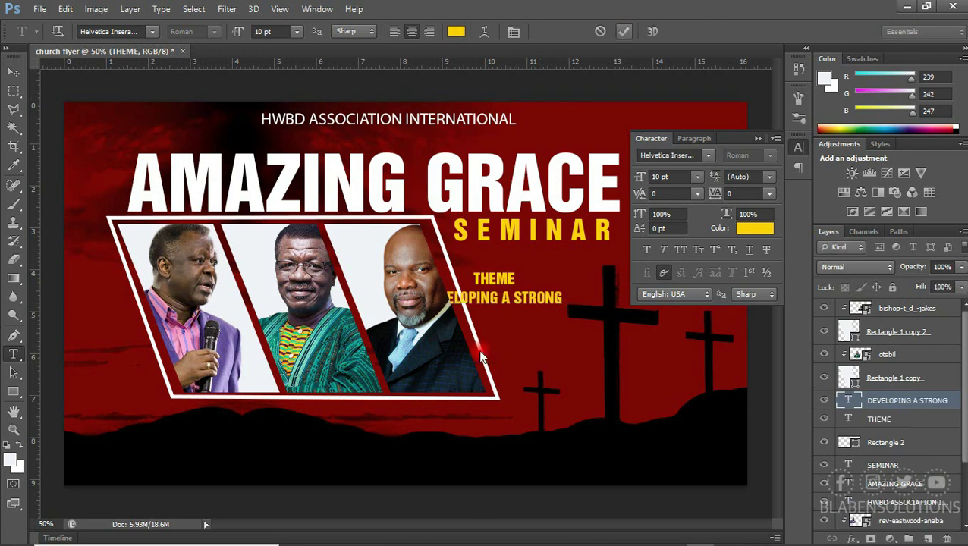
{"action": "left_click", "coordinate": [509, 343]}
{"action": "type", "text": "WORSHIP"}
{"action": "left_click", "coordinate": [516, 377]}
{"action": "type", "text": "CULTURE IN YOUR CHURCH"}
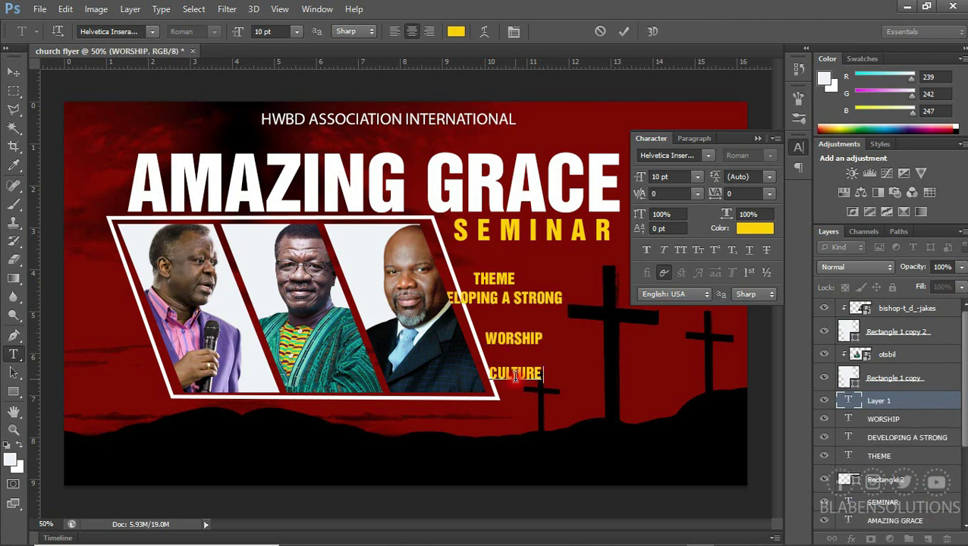
{"action": "key", "text": "ctrl+Return"}
Make the three theme lines white and reduce the text size
{"action": "key", "text": "v"}
{"action": "left_click", "coordinate": [541, 295]}
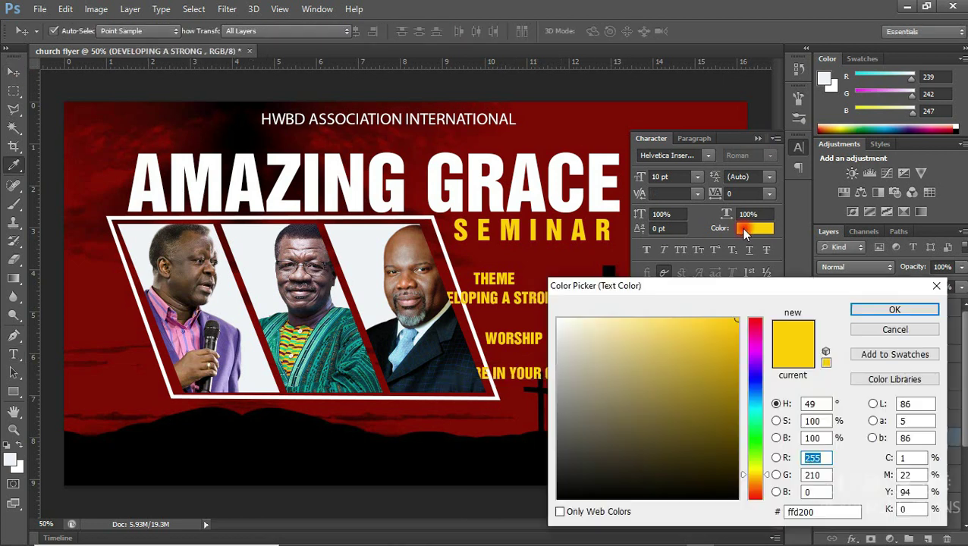
{"action": "left_click", "coordinate": [755, 227]}
{"action": "left_click", "coordinate": [866, 309]}
{"action": "left_click_drag", "start_coordinate": [547, 303], "coordinate": [612, 300]}
{"action": "left_click", "coordinate": [697, 176]}
{"action": "scroll", "coordinate": [697, 178], "scroll_direction": "down", "scroll_amount": 2}
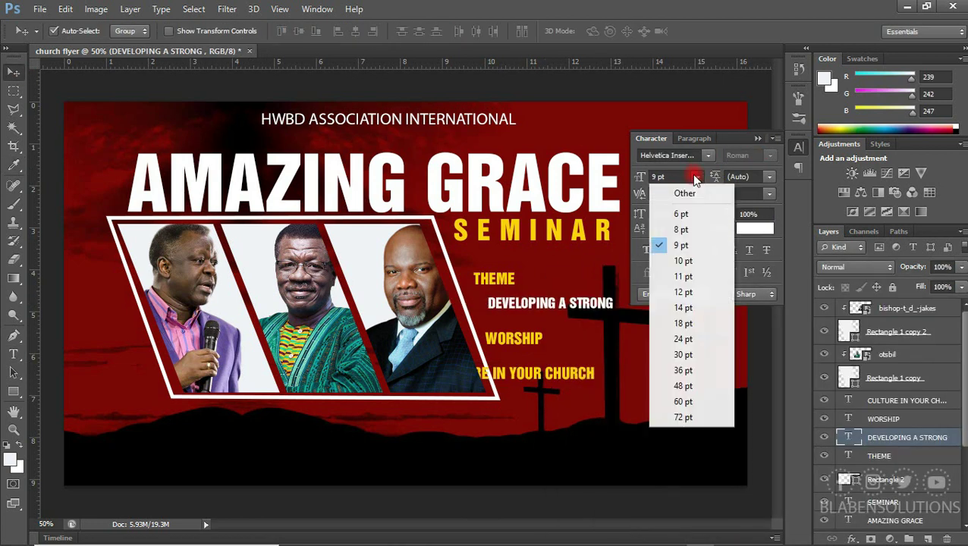
{"action": "key", "text": "alt+bracketright"}
{"action": "key", "text": "shift+alt+bracketright"}
{"action": "left_click", "coordinate": [755, 228]}
{"action": "left_click", "coordinate": [923, 307]}
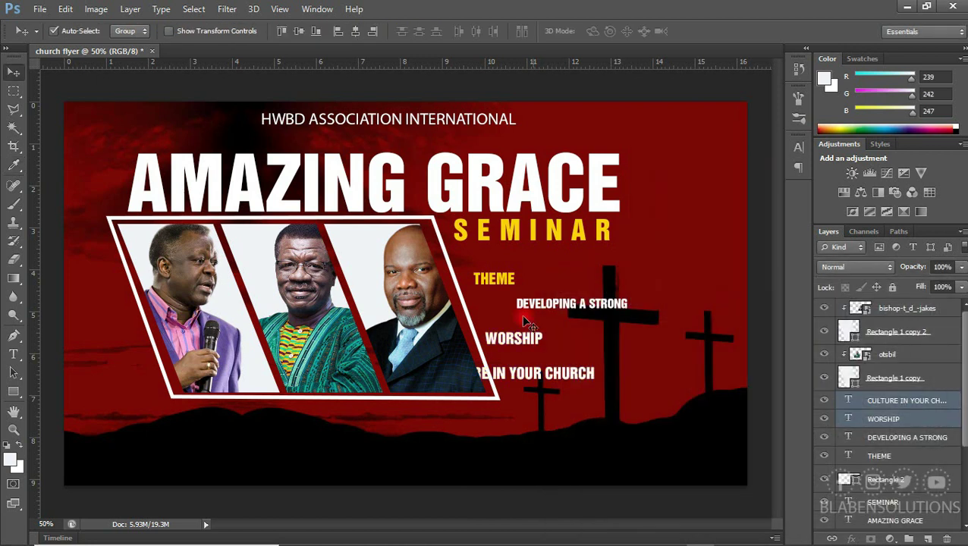
Enlarge WORSHIP and stack DEVELOPING A STRONG above and CULTURE IN YOUR CHURCH below it
{"action": "left_click", "coordinate": [530, 338]}
{"action": "key", "text": "ctrl+t"}
{"action": "left_click_drag", "start_coordinate": [544, 346], "coordinate": [691, 379]}
{"action": "key", "text": "Return"}
{"action": "left_click_drag", "start_coordinate": [628, 346], "coordinate": [628, 322]}
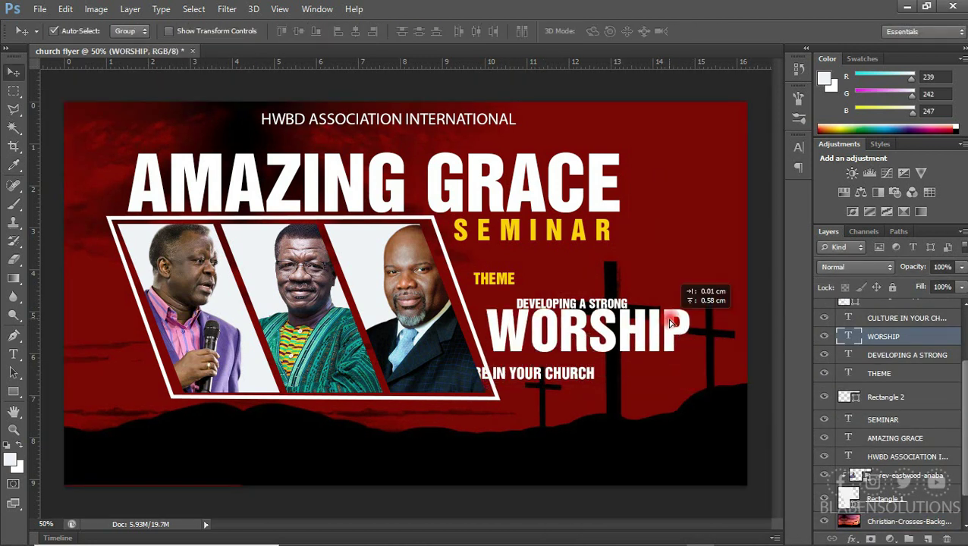
{"action": "key", "text": "ctrl+t"}
{"action": "left_click_drag", "start_coordinate": [691, 330], "coordinate": [668, 330]}
{"action": "key", "text": "Return"}
{"action": "left_click_drag", "start_coordinate": [614, 304], "coordinate": [584, 307]}
{"action": "left_click_drag", "start_coordinate": [580, 375], "coordinate": [637, 362]}
Shrink CULTURE IN YOUR CHURCH and align it under WORSHIP
{"action": "left_click", "coordinate": [798, 147]}
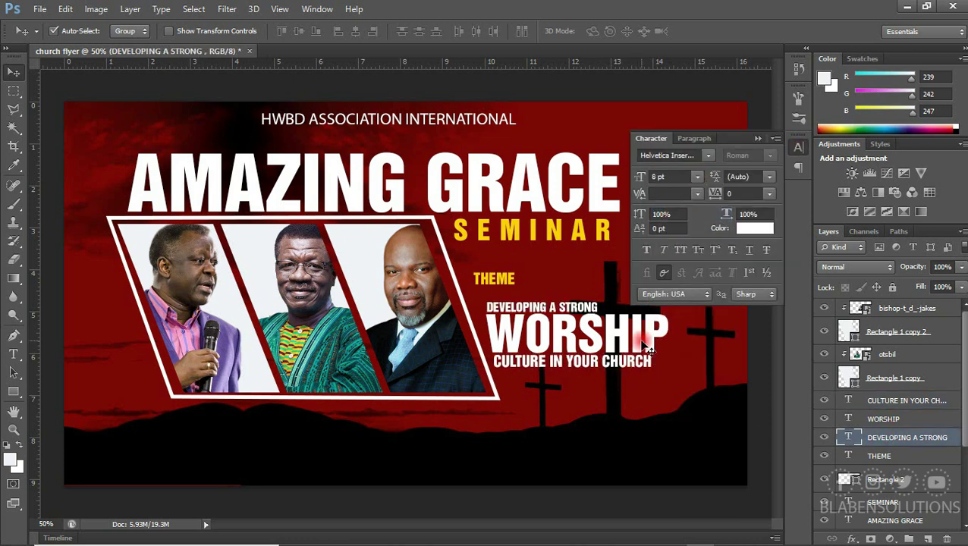
{"action": "left_click", "coordinate": [641, 358]}
{"action": "left_click_drag", "start_coordinate": [613, 360], "coordinate": [633, 365]}
{"action": "left_click_drag", "start_coordinate": [591, 309], "coordinate": [590, 310]}
Group the three theme lines as THEME and move the block up and right
{"action": "left_click", "coordinate": [758, 138]}
{"action": "left_click", "coordinate": [907, 400], "text": "shift"}
{"action": "key", "text": "ctrl+g"}
{"action": "double_click", "coordinate": [880, 400]}
{"action": "type", "text": "THEME"}
{"action": "left_click_drag", "start_coordinate": [520, 327], "coordinate": [529, 315]}
Add yellow TIME: and VENUE: labels below the theme
{"action": "key", "text": "t"}
{"action": "left_click", "coordinate": [531, 398]}
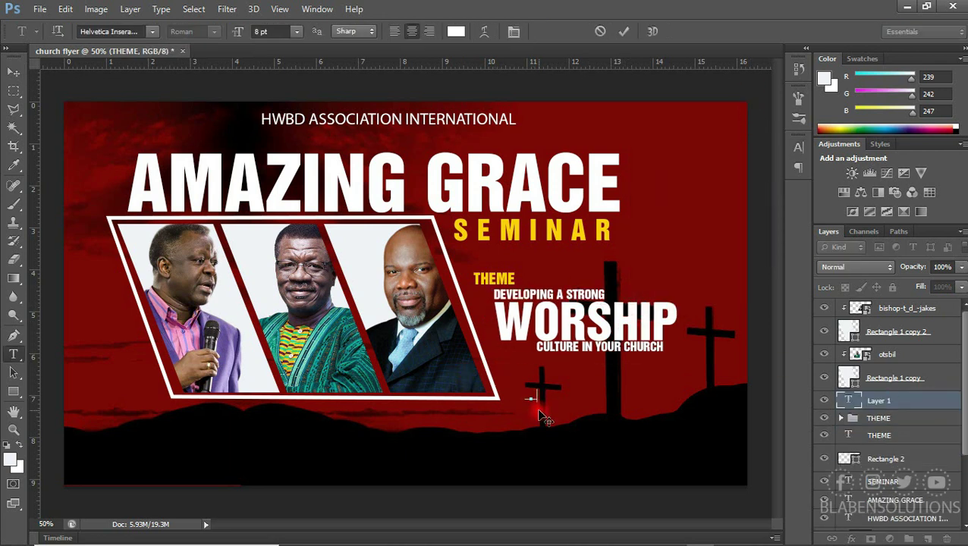
{"action": "type", "text": "TIME: "}
{"action": "type", "text": "VENUE:"}
{"action": "left_click", "coordinate": [13, 71]}
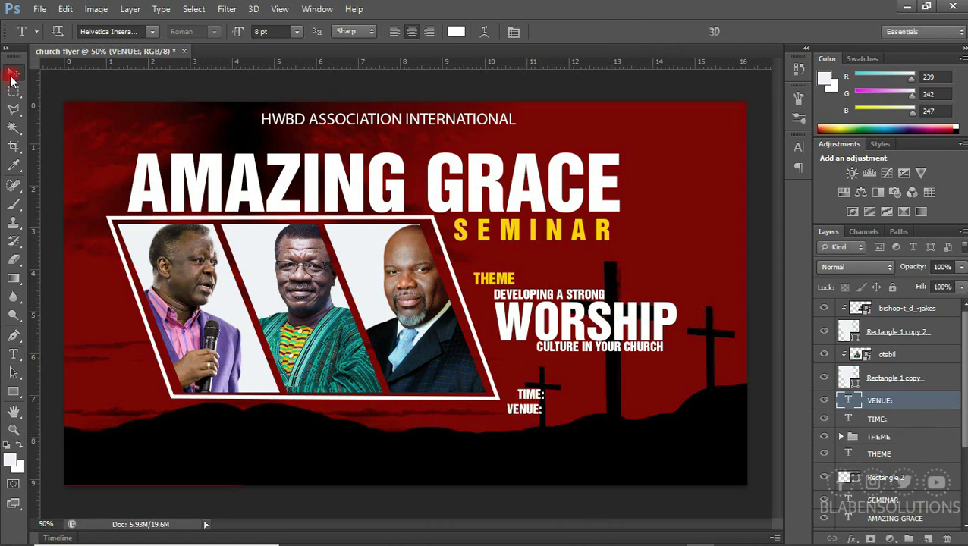
{"action": "left_click", "coordinate": [880, 418], "text": "shift"}
{"action": "left_click", "coordinate": [798, 147]}
{"action": "left_click", "coordinate": [755, 227]}
{"action": "left_click", "coordinate": [935, 309]}
{"action": "left_click_drag", "start_coordinate": [538, 402], "coordinate": [565, 386]}
Add the time '8AM - 2PM' in white after TIME:
{"action": "key", "text": "t"}
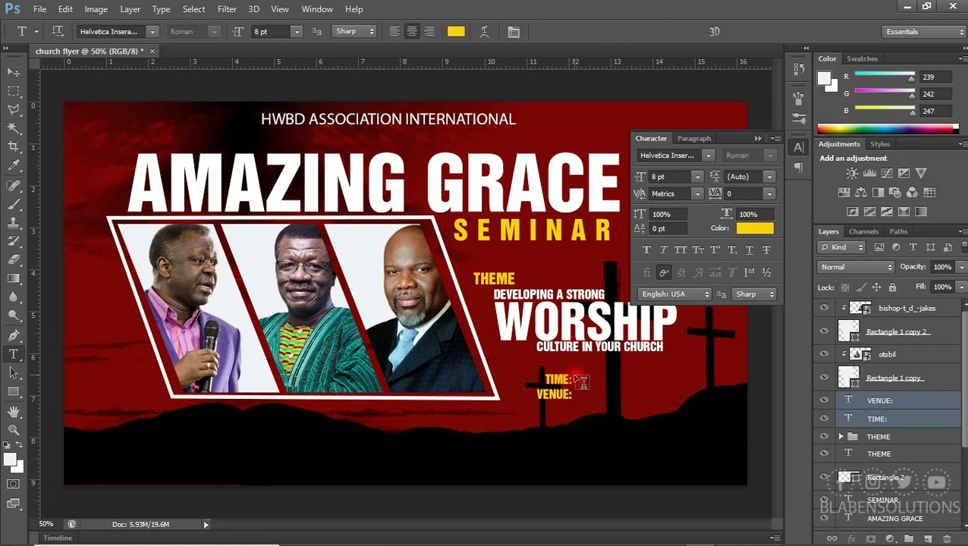
{"action": "left_click", "coordinate": [573, 382]}
{"action": "left_click", "coordinate": [759, 227]}
{"action": "left_click", "coordinate": [561, 329]}
{"action": "left_click", "coordinate": [896, 311]}
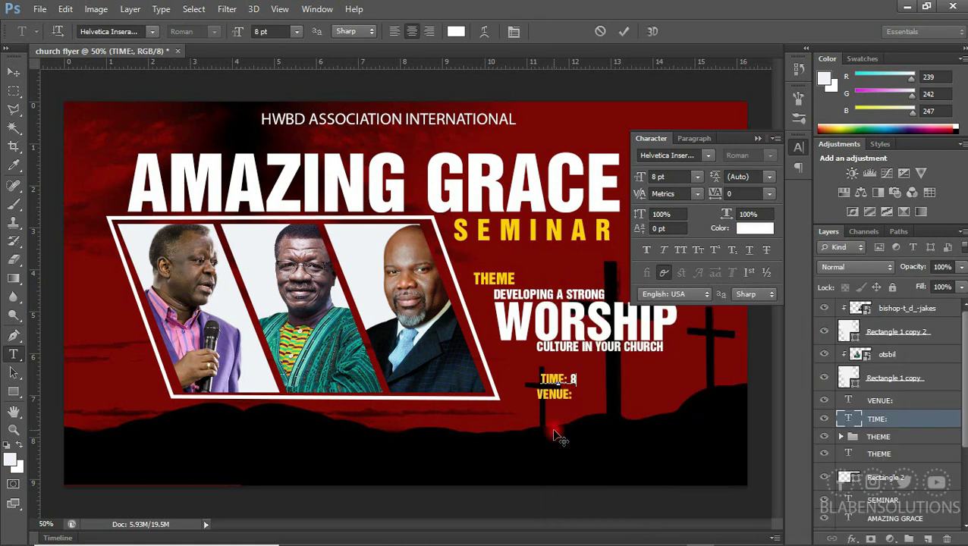
{"action": "type", "text": "8AM - 2PM"}
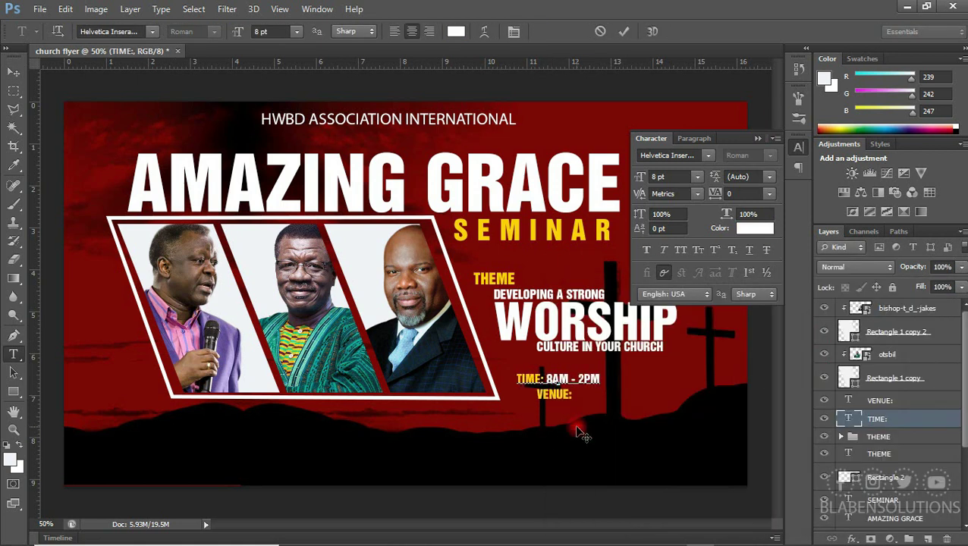
Add NATIONAL THEATRE in white after VENUE:
{"action": "left_click", "coordinate": [573, 394]}
{"action": "type", "text": "NATIONAL THEATRE"}
{"action": "left_click_drag", "start_coordinate": [622, 393], "coordinate": [524, 394]}
{"action": "left_click", "coordinate": [754, 228]}
{"action": "left_click", "coordinate": [559, 319]}
{"action": "left_click", "coordinate": [896, 312]}
{"action": "key", "text": "ctrl+Return"}
Nudge the time and venue lines right and group them as TIME
{"action": "key", "text": "v"}
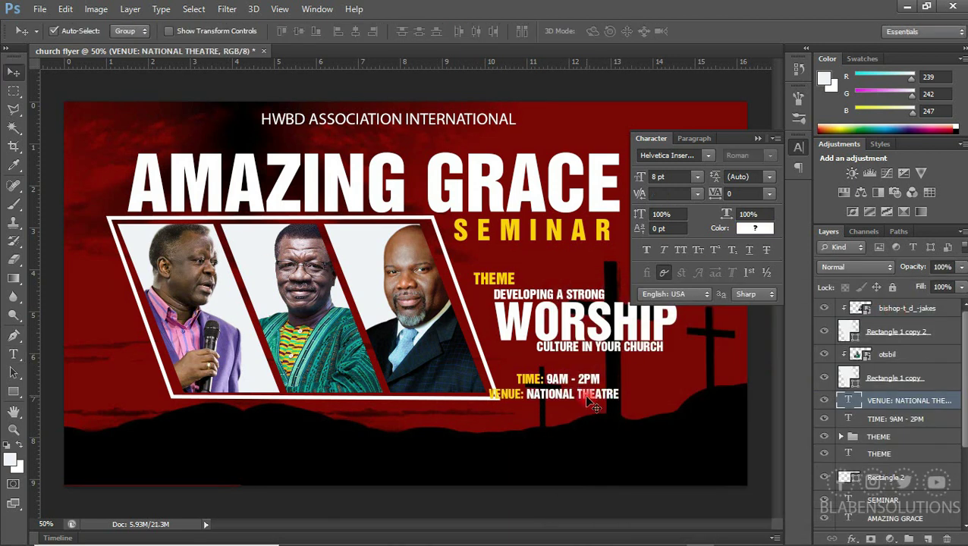
{"action": "key", "text": "shift+Right"}
{"action": "key", "text": "shift+Right"}
{"action": "key", "text": "shift+Right"}
{"action": "key", "text": "shift+Right"}
{"action": "key", "text": "shift+Right"}
{"action": "key", "text": "shift+Right"}
{"action": "left_click", "coordinate": [902, 422], "text": "shift"}
{"action": "key", "text": "shift+Right"}
{"action": "key", "text": "shift+Right"}
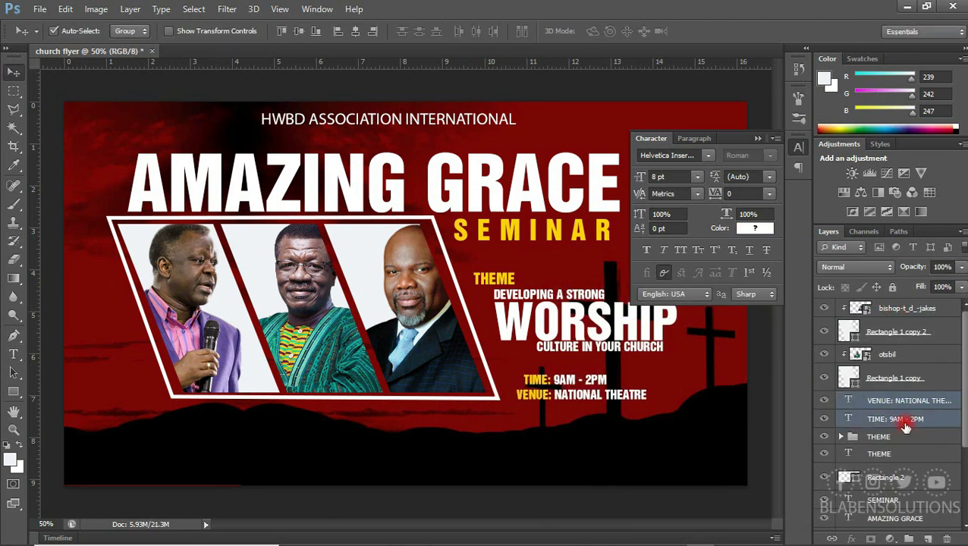
{"action": "key", "text": "ctrl+g"}
{"action": "double_click", "coordinate": [875, 400]}
{"action": "type", "text": "TIME"}
{"action": "key", "text": "Return"}
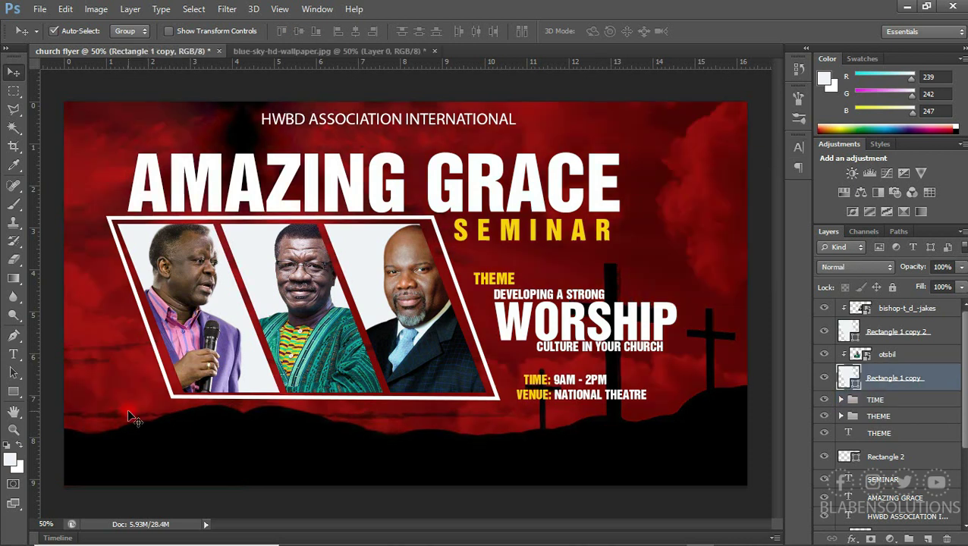
Bring SATURDAY to the top and add JUNE, 20 and TH text lines below it
{"action": "left_click", "coordinate": [12, 71]}
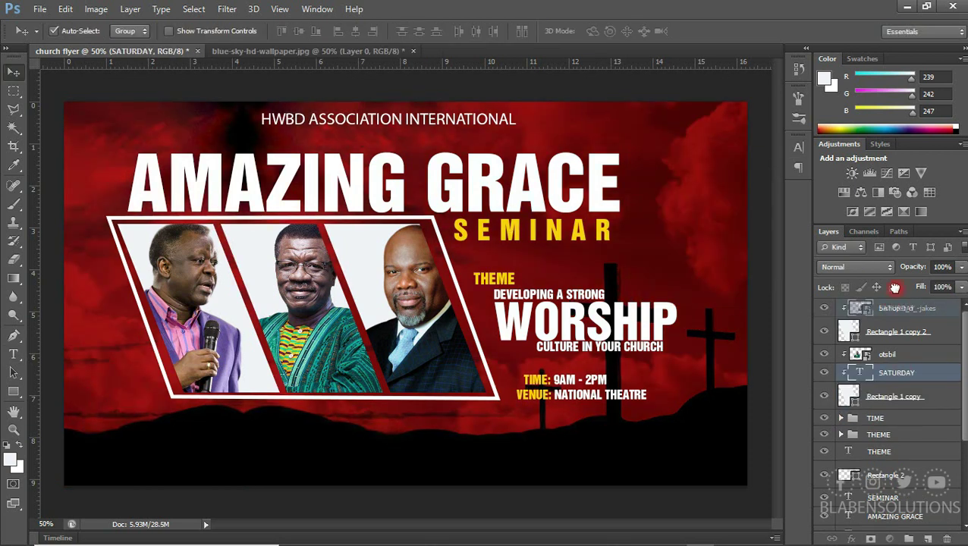
{"action": "key", "text": "ctrl+shift+bracketright"}
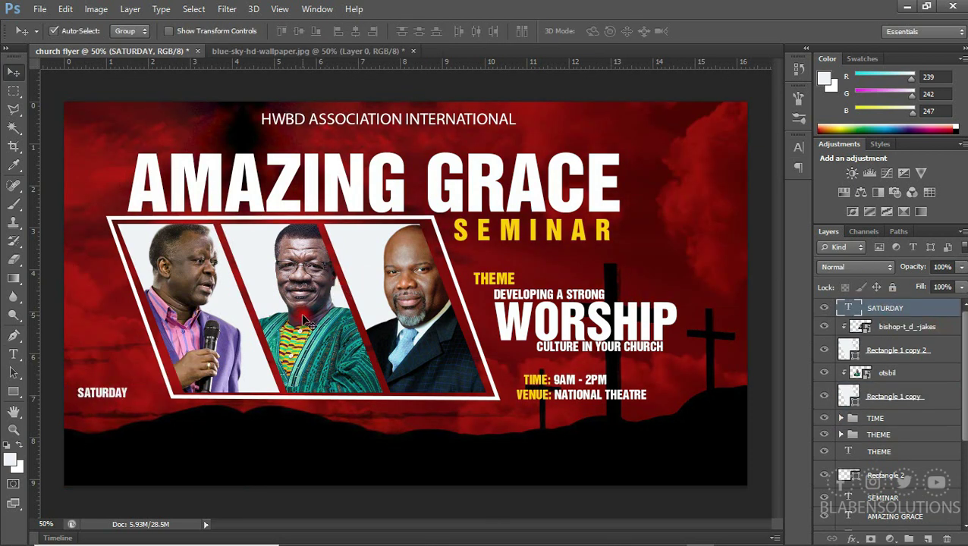
{"action": "key", "text": "t"}
{"action": "left_click", "coordinate": [80, 417]}
{"action": "type", "text": "JUNE"}
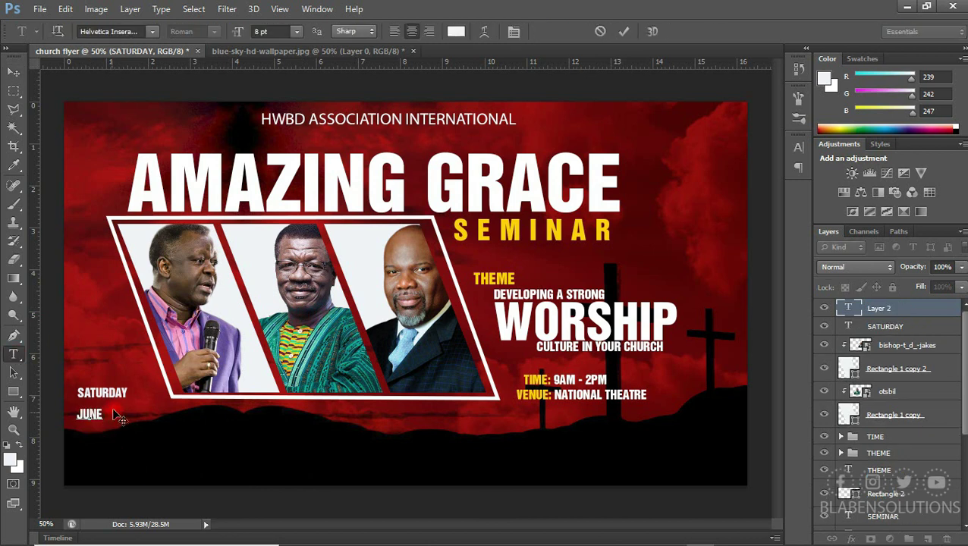
{"action": "left_click", "coordinate": [84, 435]}
{"action": "type", "text": "20"}
{"action": "left_click", "coordinate": [112, 444]}
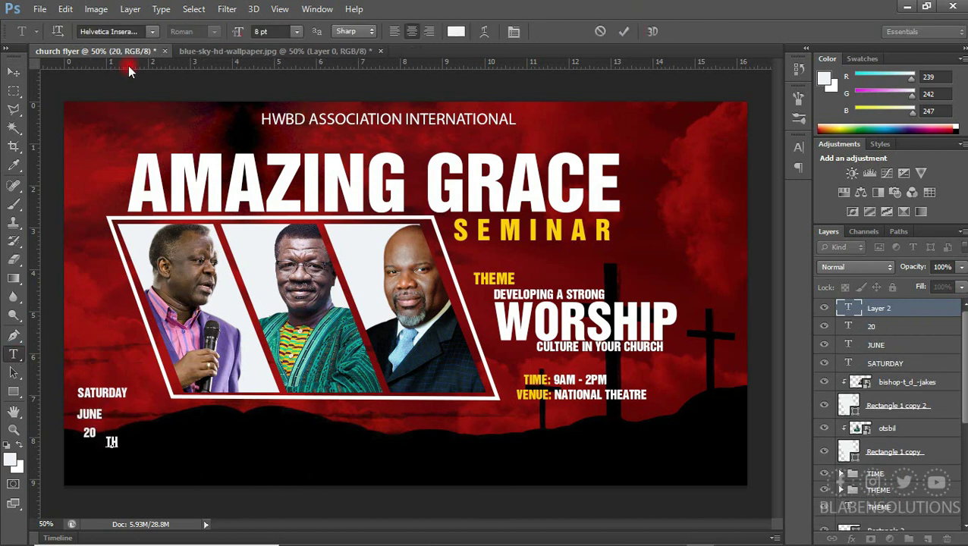
{"action": "type", "text": "TH"}
{"action": "left_click", "coordinate": [13, 71]}
Enlarge JUNE and 20, and place TH beside 20 to read 20TH
{"action": "left_click", "coordinate": [95, 414]}
{"action": "key", "text": "ctrl+t"}
{"action": "left_click_drag", "start_coordinate": [102, 410], "coordinate": [126, 402]}
{"action": "key", "text": "Return"}
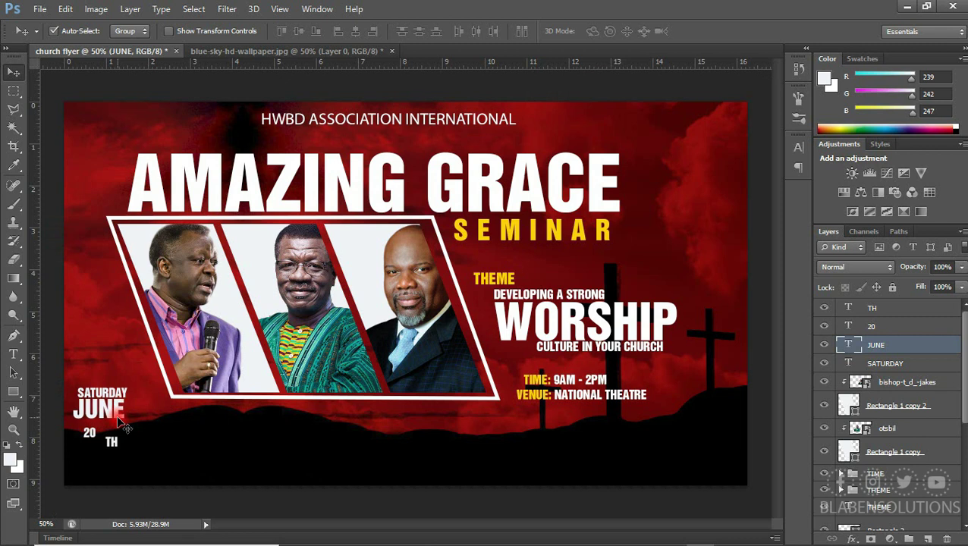
{"action": "left_click", "coordinate": [90, 434]}
{"action": "key", "text": "ctrl+t"}
{"action": "left_click_drag", "start_coordinate": [109, 449], "coordinate": [112, 449]}
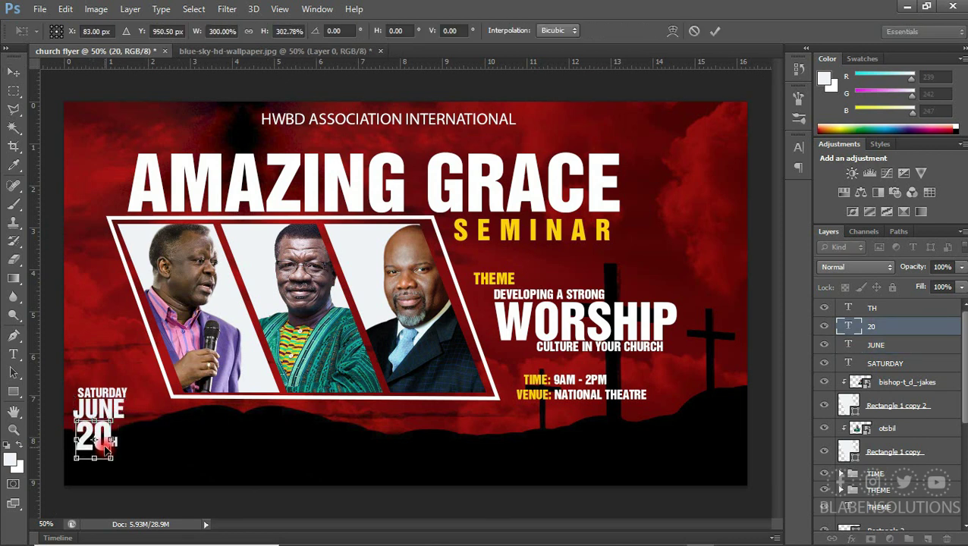
{"action": "key", "text": "Return"}
{"action": "left_click_drag", "start_coordinate": [112, 444], "coordinate": [115, 432]}
Group SATURDAY, JUNE, 20 and TH into a group named DATTE
{"action": "left_click", "coordinate": [874, 331]}
{"action": "left_click", "coordinate": [874, 308]}
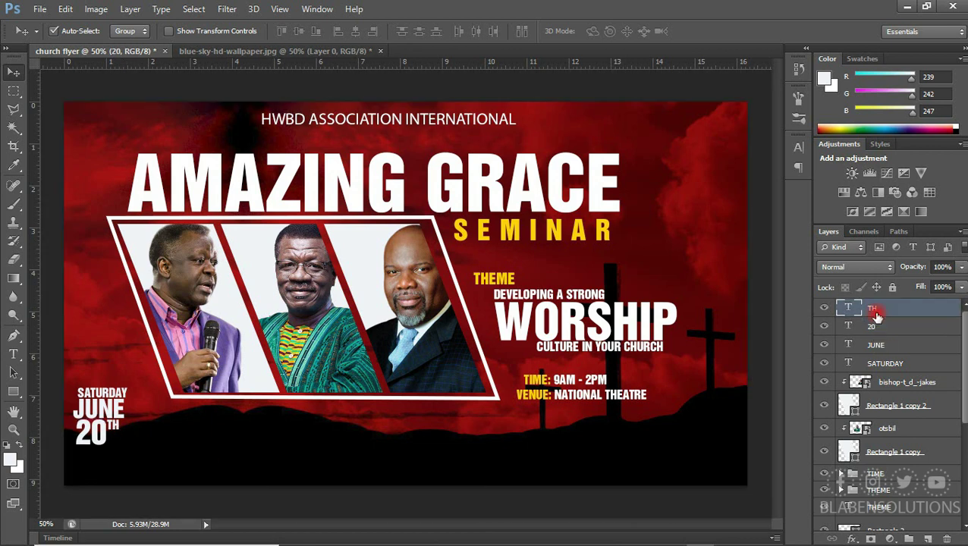
{"action": "left_click", "coordinate": [875, 345], "text": "shift"}
{"action": "left_click", "coordinate": [880, 364], "text": "shift"}
{"action": "key", "text": "ctrl+g"}
{"action": "left_click", "coordinate": [890, 309]}
{"action": "type", "text": "DATTE"}
{"action": "key", "text": "Return"}
Move the date block to the bottom right and the time and venue below the photo frame
{"action": "left_click_drag", "start_coordinate": [122, 402], "coordinate": [128, 379]}
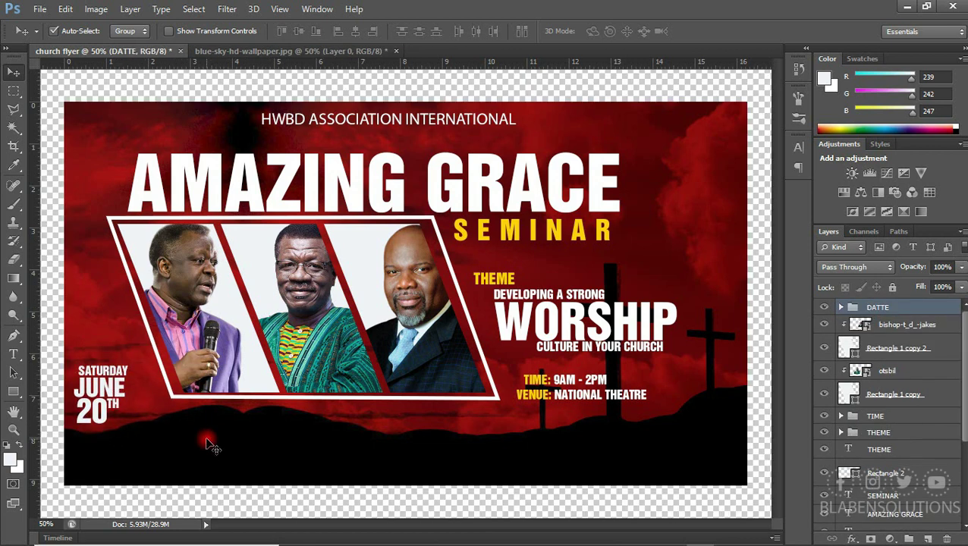
{"action": "left_click_drag", "start_coordinate": [98, 406], "coordinate": [687, 451]}
{"action": "left_click", "coordinate": [563, 401]}
{"action": "left_click_drag", "start_coordinate": [563, 401], "coordinate": [546, 458]}
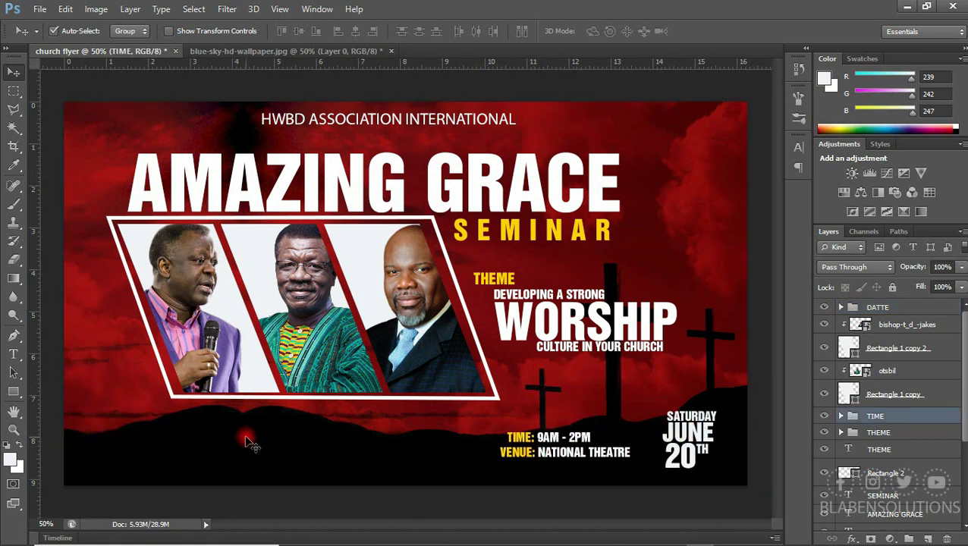
{"action": "key", "text": "t"}
{"action": "left_click", "coordinate": [114, 441]}
{"action": "type", "text": "FOR MORE INFO"}
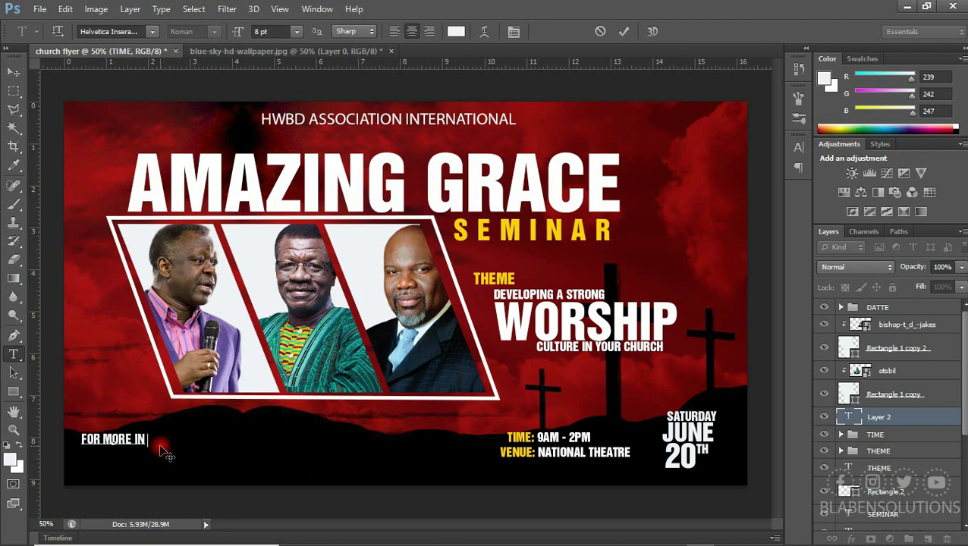
{"action": "left_click", "coordinate": [624, 31]}
{"action": "left_click", "coordinate": [111, 479]}
{"action": "key", "text": "ctrl+Return"}
Enlarge the FOR MORE INFO heading
{"action": "key", "text": "v"}
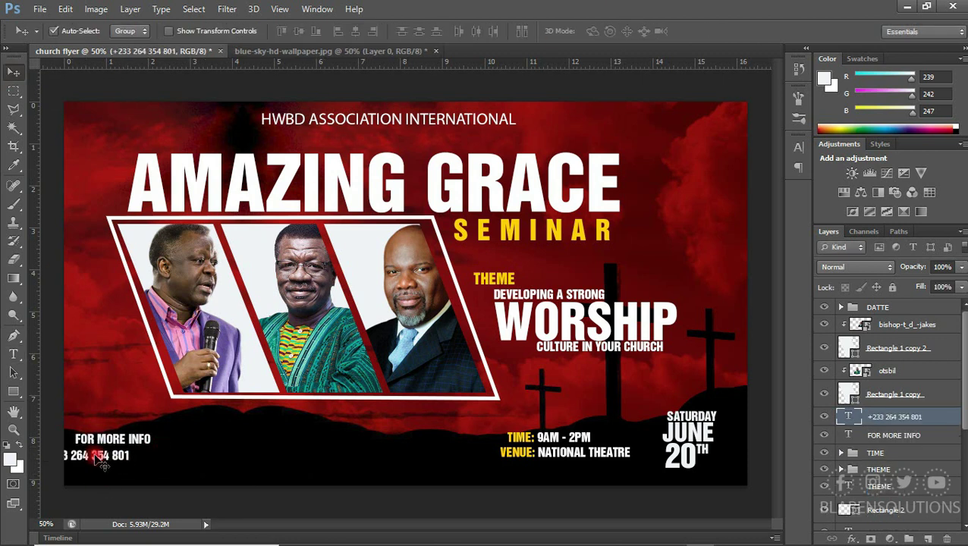
{"action": "left_click", "coordinate": [136, 439]}
{"action": "key", "text": "ctrl+t"}
{"action": "left_click_drag", "start_coordinate": [150, 443], "coordinate": [145, 464]}
{"action": "key", "text": "Return"}
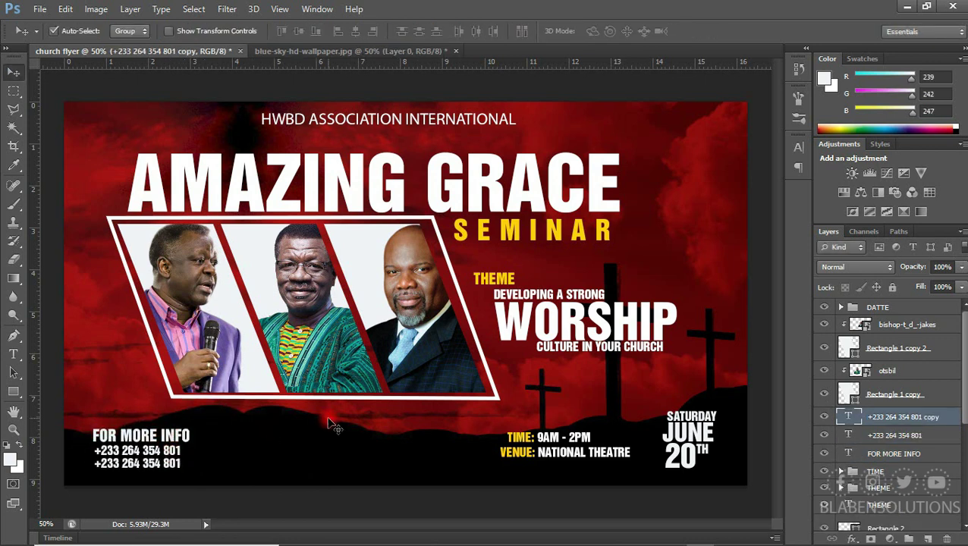
Duplicate the association name line below itself and retype it as 'PRESENTS'
{"action": "left_click", "coordinate": [331, 119]}
{"action": "left_click_drag", "start_coordinate": [331, 120], "coordinate": [331, 134]}
{"action": "double_click", "coordinate": [848, 520]}
{"action": "type", "text": "PRESENTS"}
{"action": "key", "text": "ctrl+Return"}
{"action": "key", "text": "v"}
{"action": "left_click_drag", "start_coordinate": [389, 137], "coordinate": [388, 144]}
Reduce the PRESENTS font size a step in the Character panel
{"action": "left_click", "coordinate": [798, 146]}
{"action": "scroll", "coordinate": [697, 176], "scroll_direction": "down", "scroll_amount": 3}
{"action": "key", "text": "alt+["}
{"action": "scroll", "coordinate": [701, 182], "scroll_direction": "down", "scroll_amount": 3}
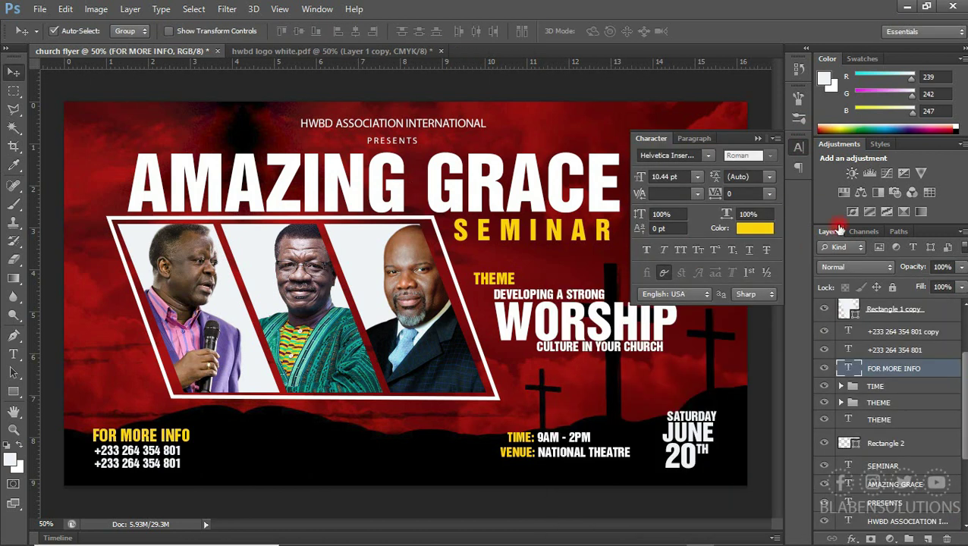
{"action": "left_click", "coordinate": [798, 147]}
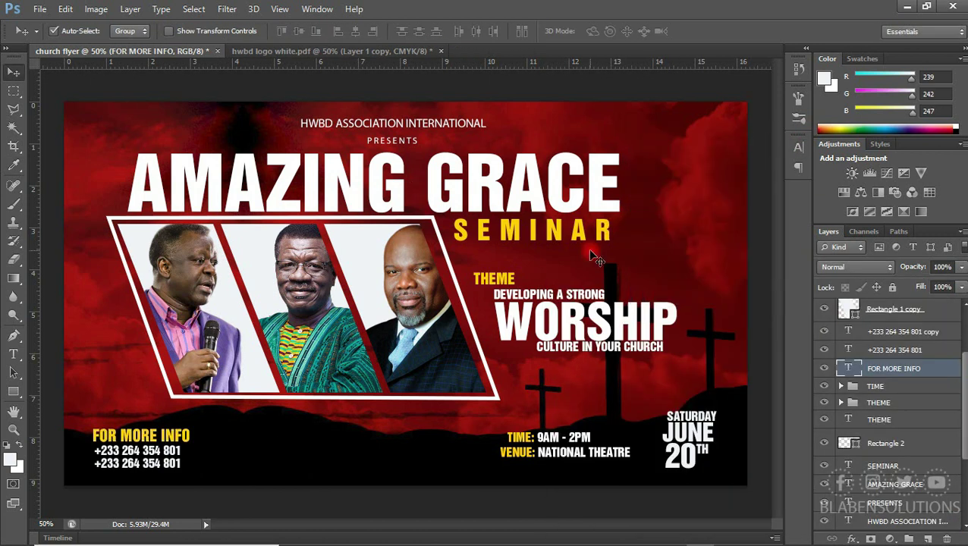
{"action": "left_click", "coordinate": [14, 354]}
{"action": "type", "text": "WWW"}
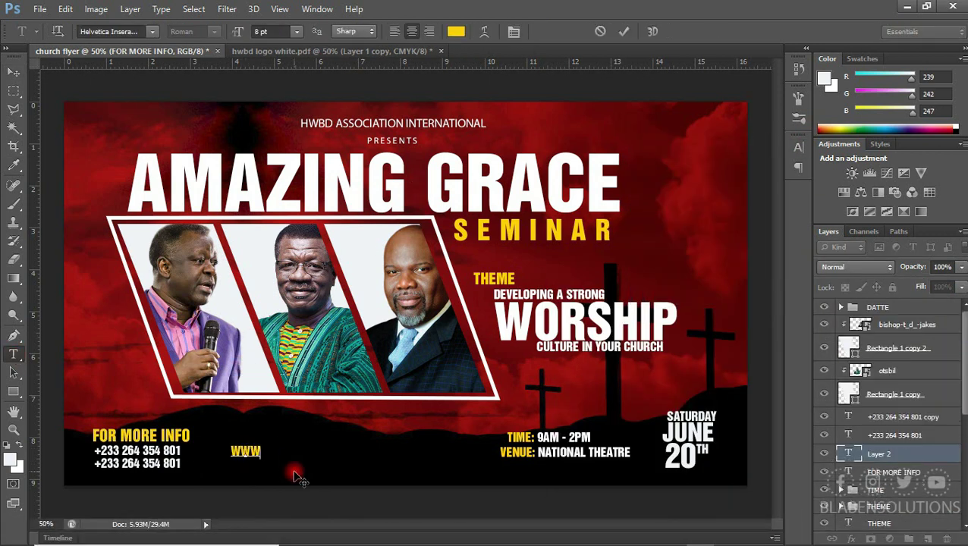
{"action": "type", "text": ".HWDASSOCIATE.COM"}
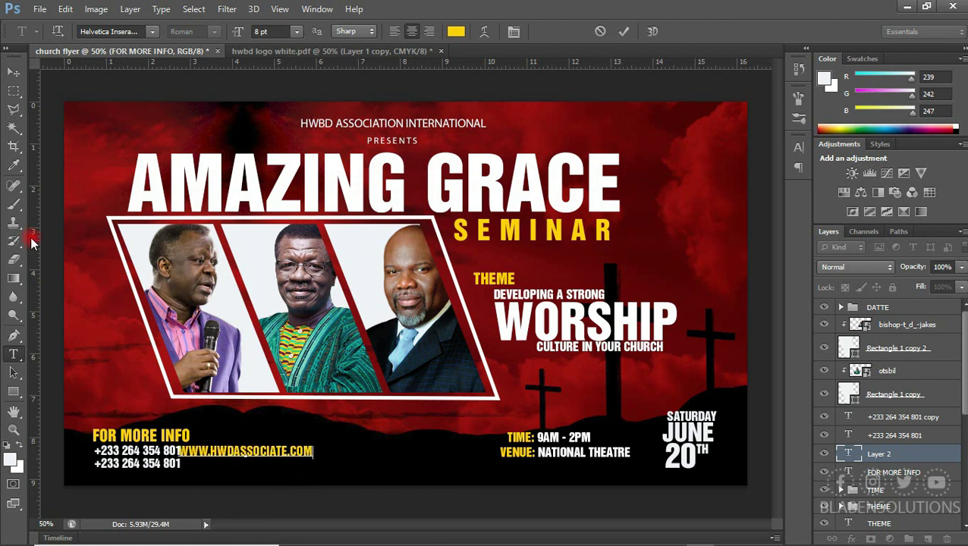
{"action": "key", "text": "ctrl+Return"}
{"action": "key", "text": "v"}
{"action": "left_click_drag", "start_coordinate": [280, 455], "coordinate": [341, 464]}
{"action": "left_click_drag", "start_coordinate": [501, 53], "coordinate": [409, 471]}
{"action": "left_click_drag", "start_coordinate": [531, 438], "coordinate": [531, 450]}
{"action": "left_click_drag", "start_coordinate": [345, 459], "coordinate": [354, 464]}
Make the website text white at 6 pt, centre it, and duplicate the layer
{"action": "left_click", "coordinate": [798, 146]}
{"action": "left_click", "coordinate": [754, 228]}
{"action": "left_click", "coordinate": [576, 324]}
{"action": "left_click", "coordinate": [892, 308]}
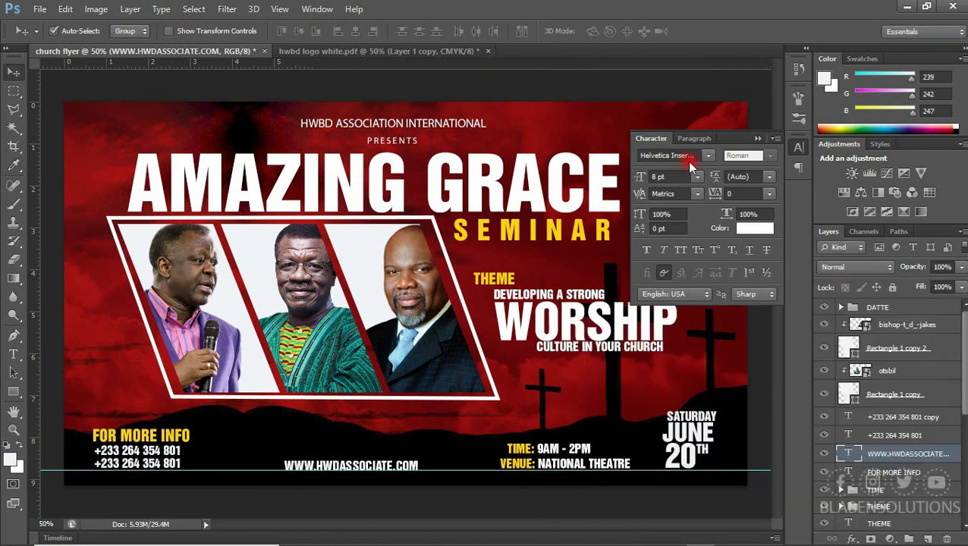
{"action": "left_click_drag", "start_coordinate": [367, 468], "coordinate": [352, 466]}
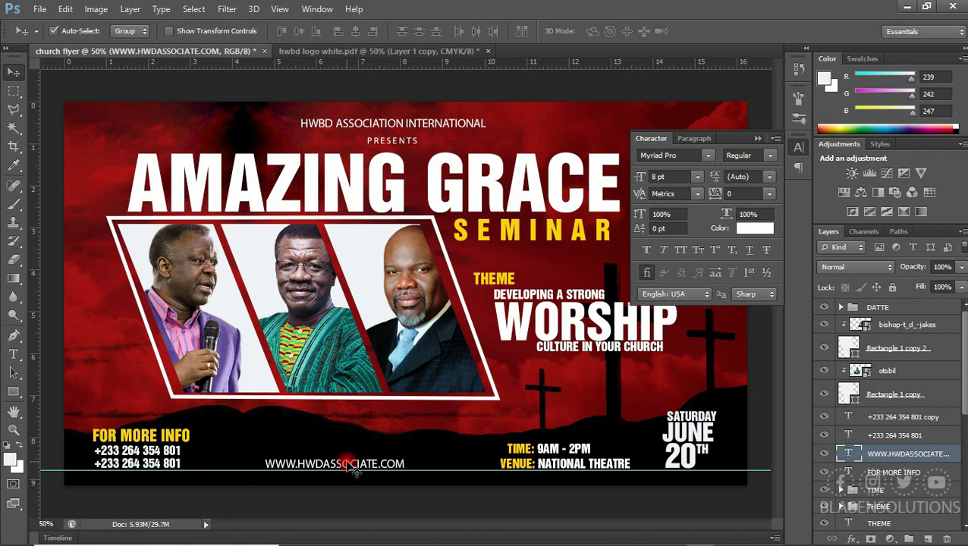
{"action": "left_click", "coordinate": [697, 176]}
{"action": "left_click", "coordinate": [682, 186]}
{"action": "left_click_drag", "start_coordinate": [367, 466], "coordinate": [387, 463]}
Retype the copy as 'HWDASSOCIATE' above the website line
{"action": "key", "text": "t"}
{"action": "left_click_drag", "start_coordinate": [301, 453], "coordinate": [405, 453]}
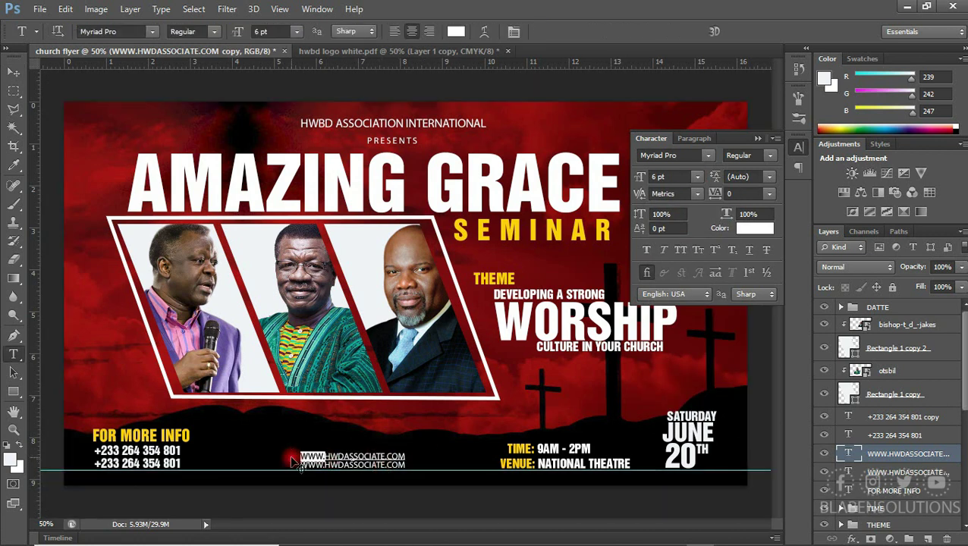
{"action": "type", "text": "HWDASSOCIATE"}
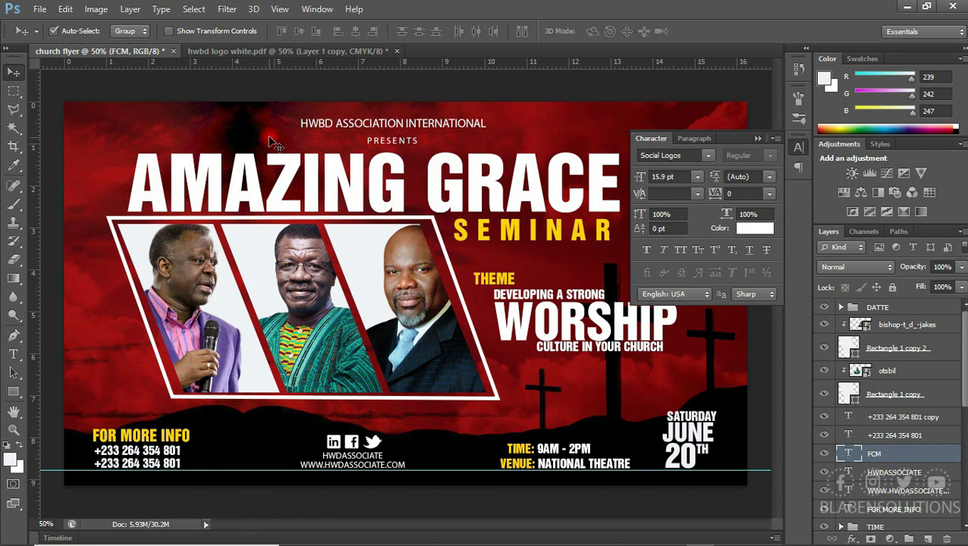
Bring the white tree logo from 'hwbd logo white.pdf' and scale it to about 13% beside the association name
{"action": "left_click", "coordinate": [319, 51]}
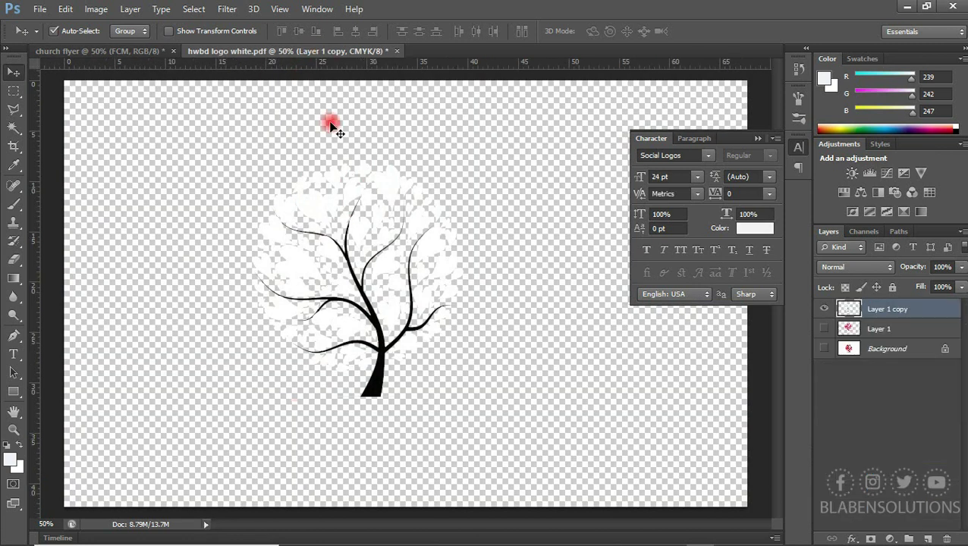
{"action": "left_click_drag", "start_coordinate": [353, 226], "coordinate": [194, 90]}
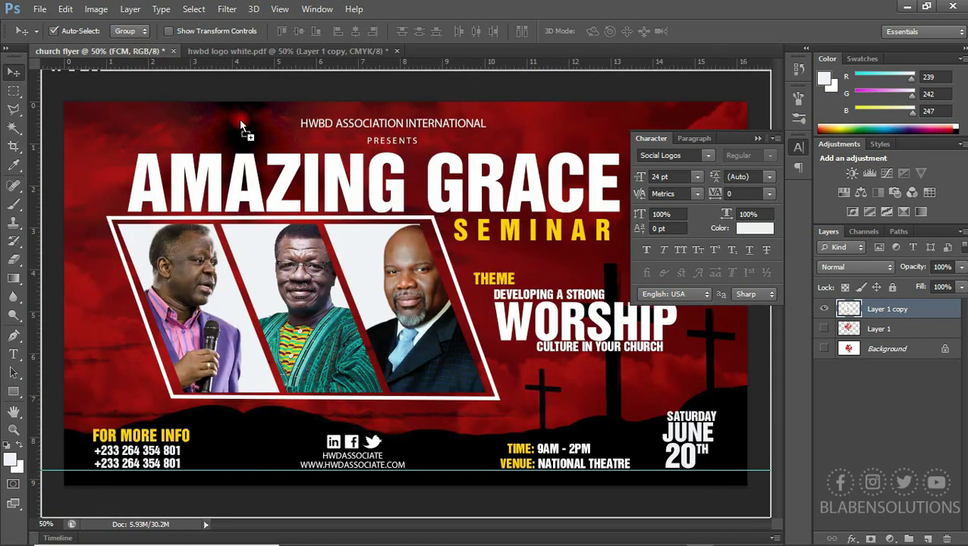
{"action": "left_click_drag", "start_coordinate": [271, 138], "coordinate": [272, 139]}
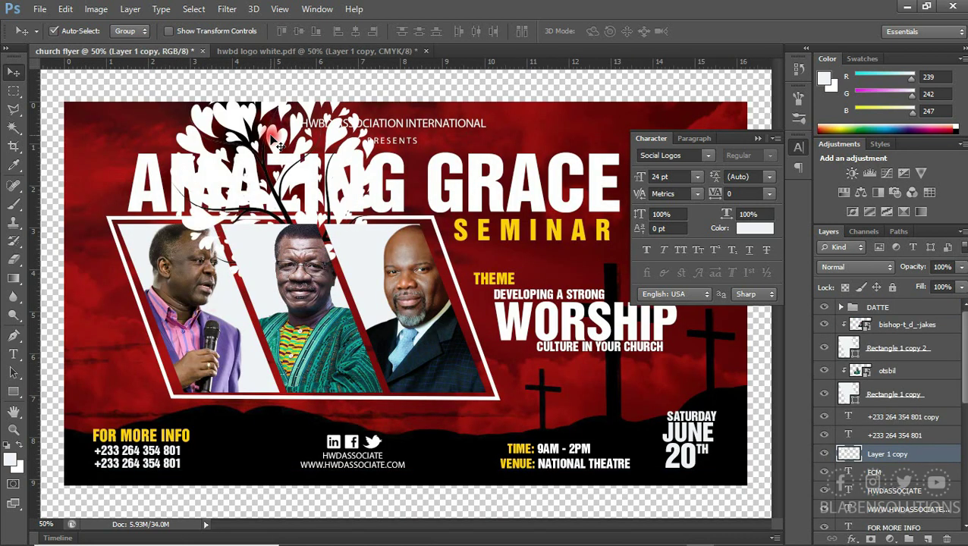
{"action": "key", "text": "ctrl+t"}
{"action": "left_click_drag", "start_coordinate": [167, 74], "coordinate": [267, 136]}
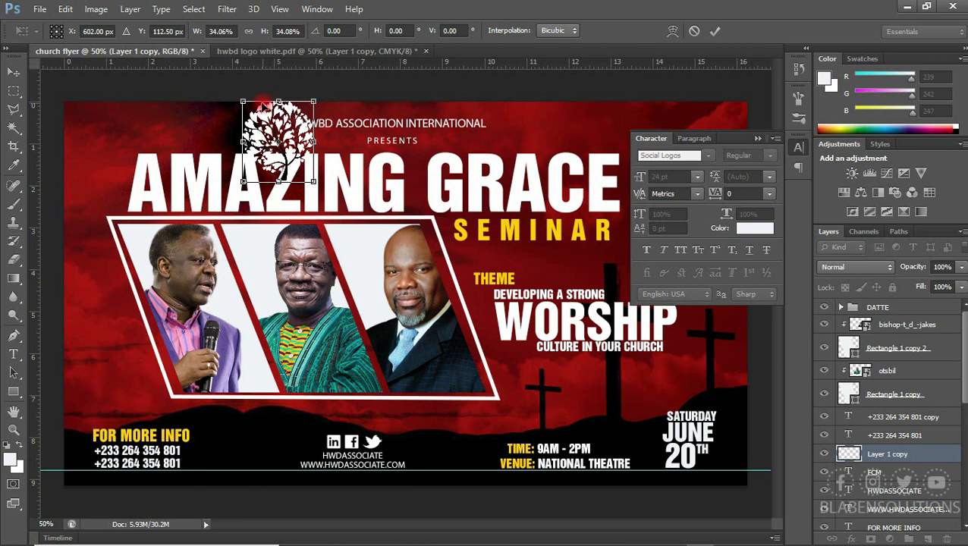
{"action": "left_click_drag", "start_coordinate": [243, 100], "coordinate": [279, 115]}
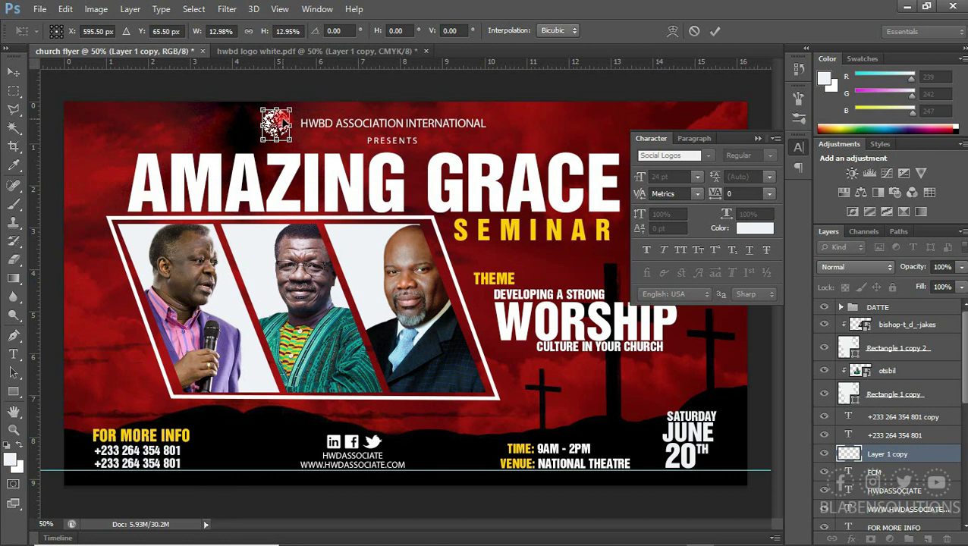
{"action": "key", "text": "Return"}
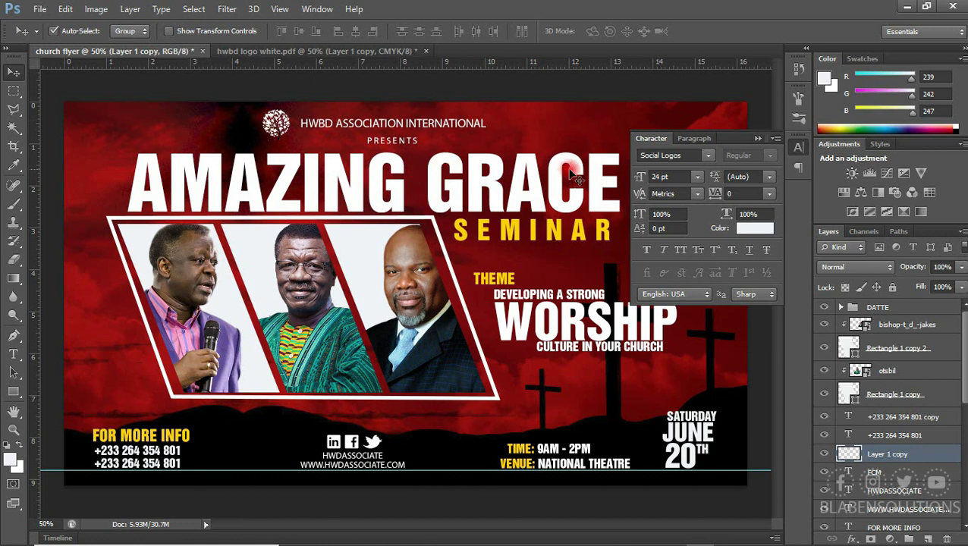
{"action": "left_click", "coordinate": [757, 140]}
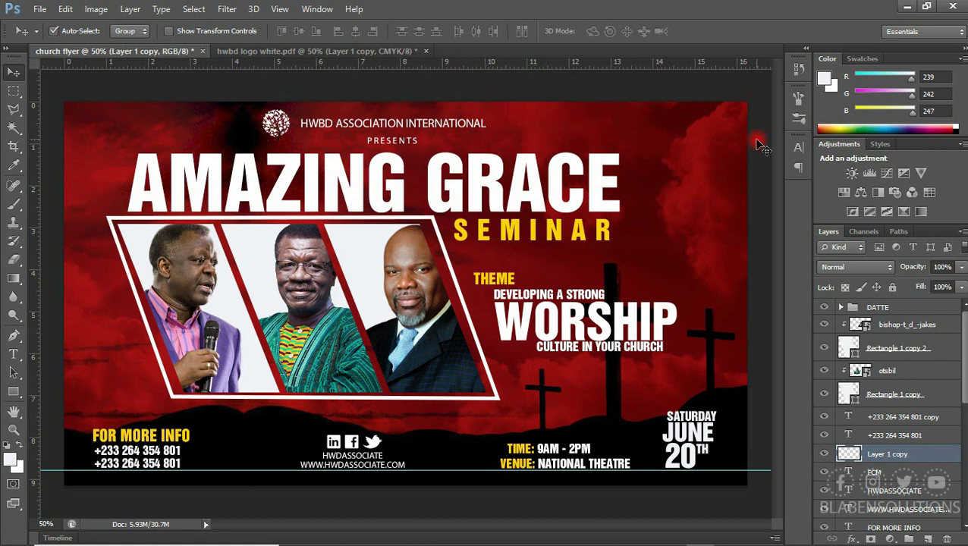